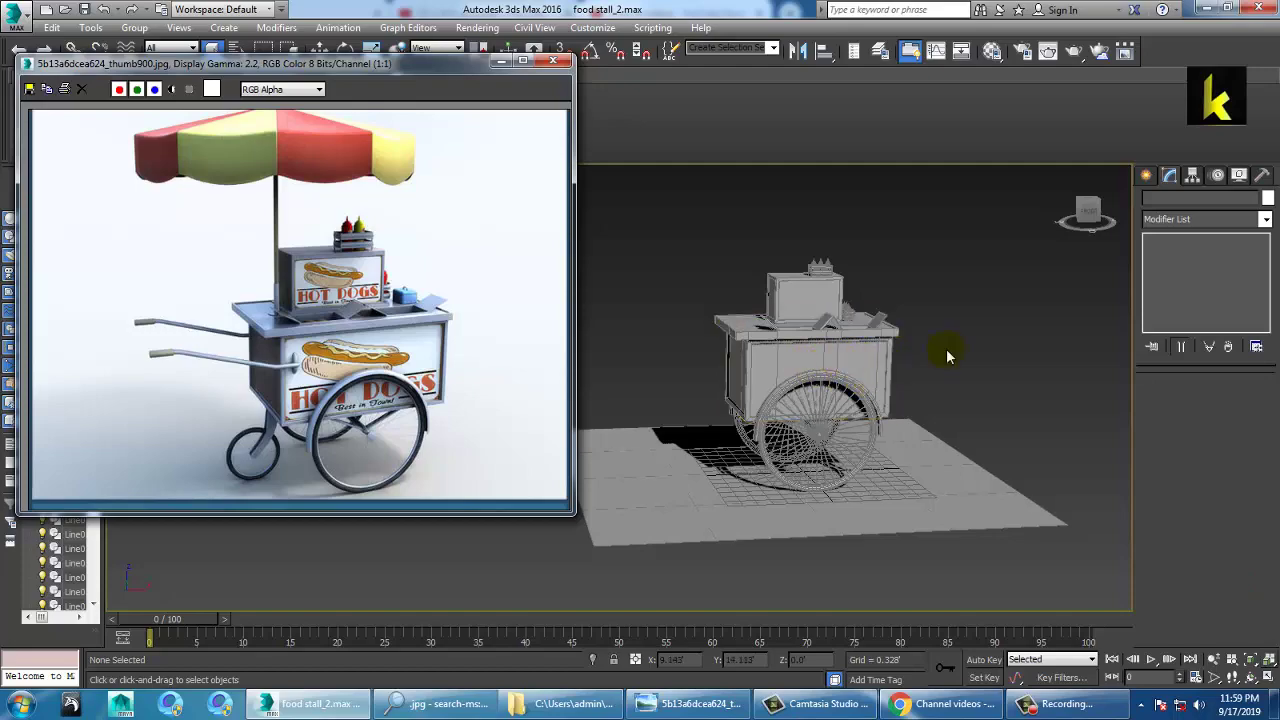
Select the large spoked wheels and their fenders in the front view, excluding the cart body
key(alt+w)
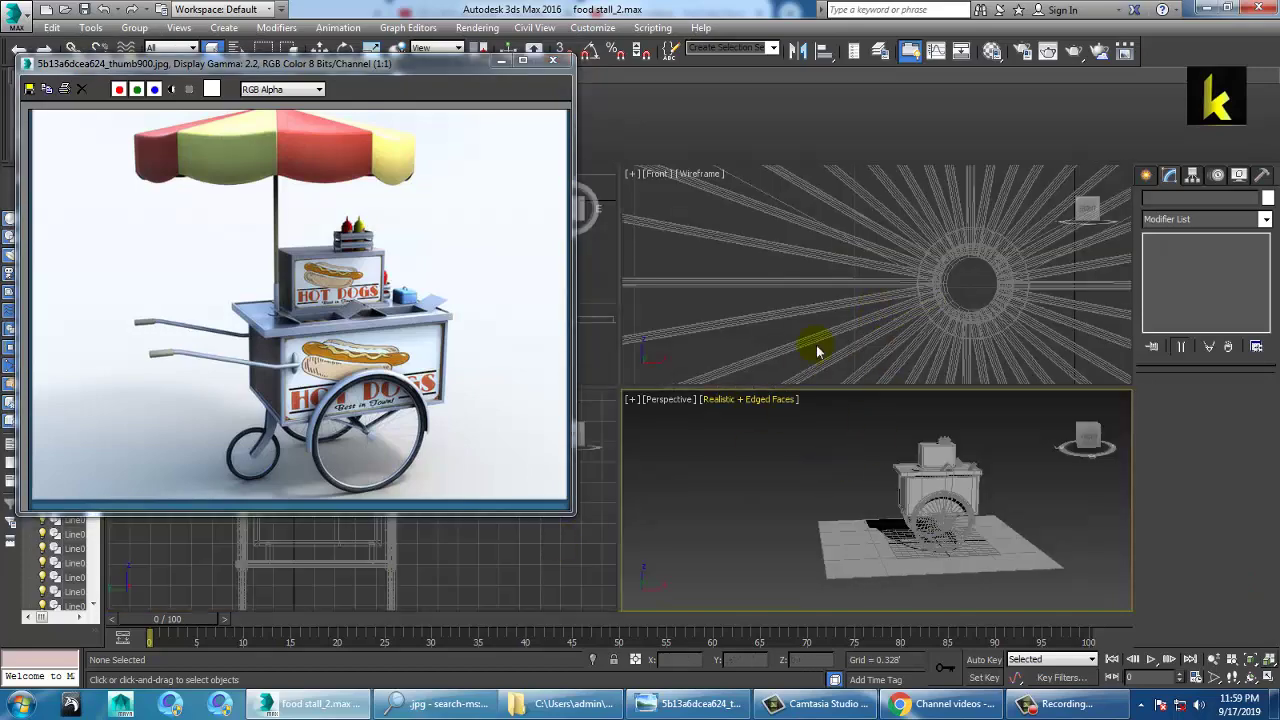
key(alt+w)
scroll(814, 357, down, 6)
middle_drag(791, 366, 890, 444)
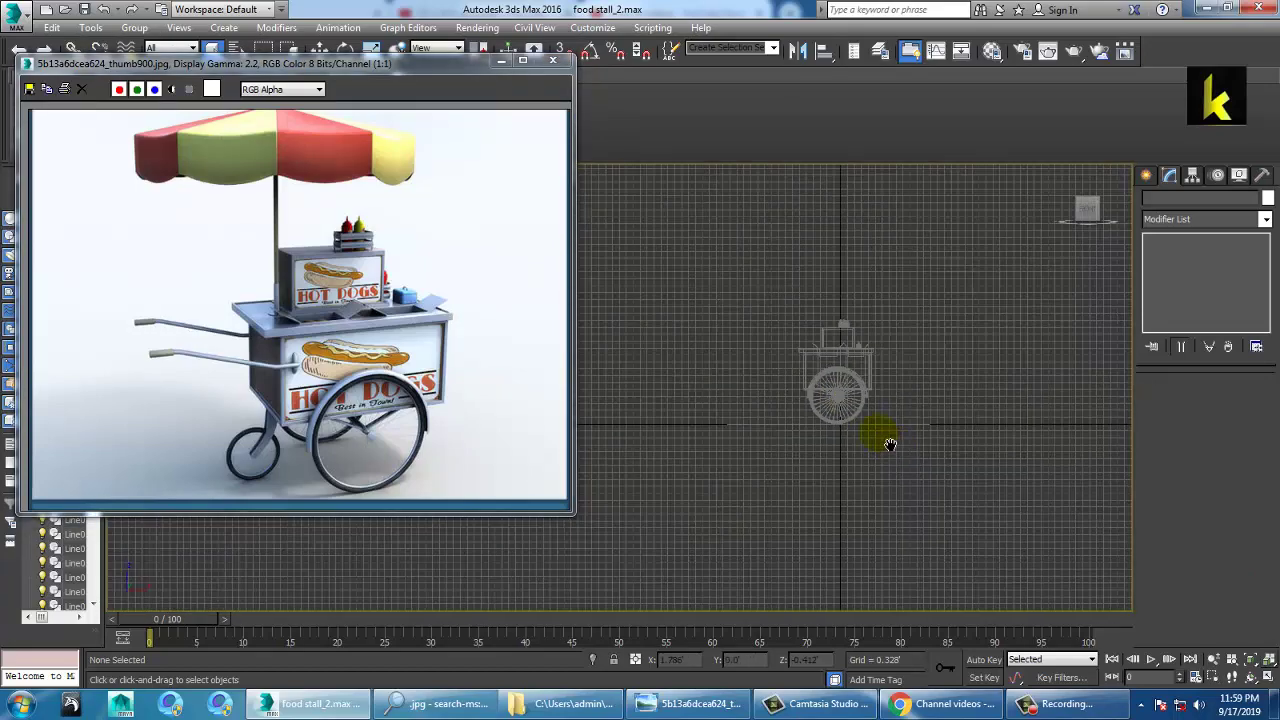
scroll(845, 414, up, 8)
middle_drag(826, 360, 874, 394)
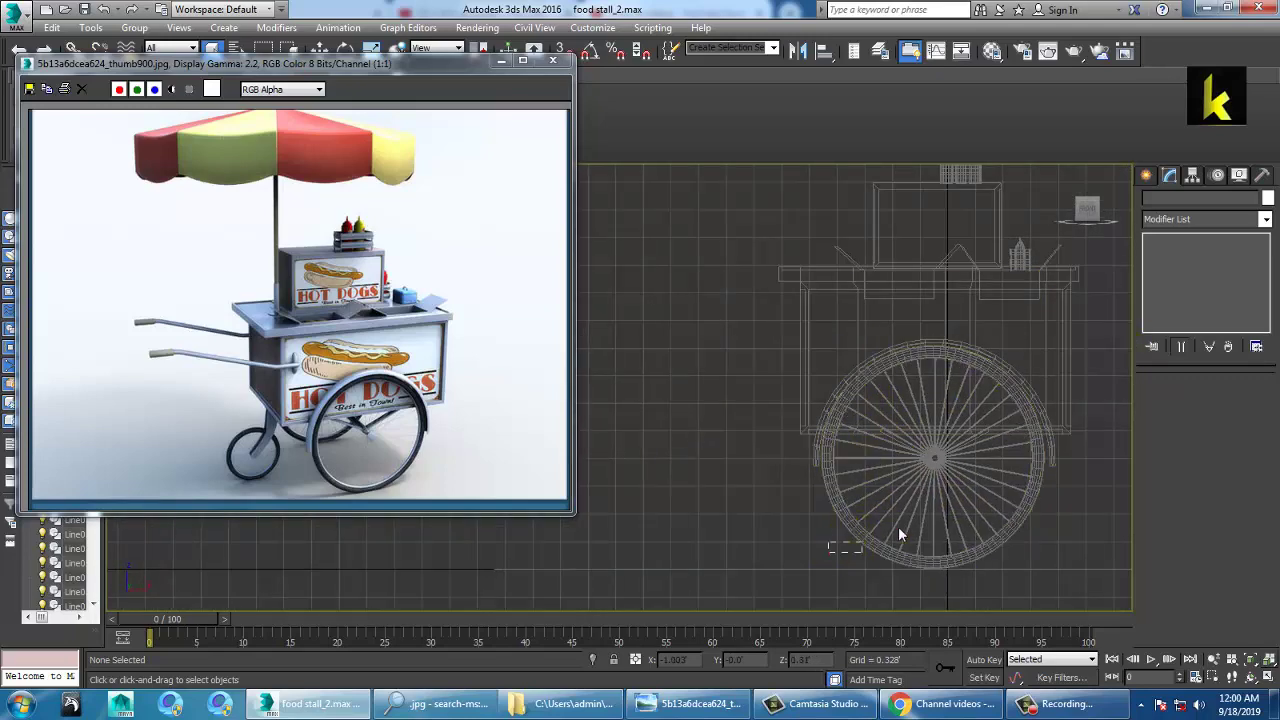
drag(1078, 452, 1068, 446)
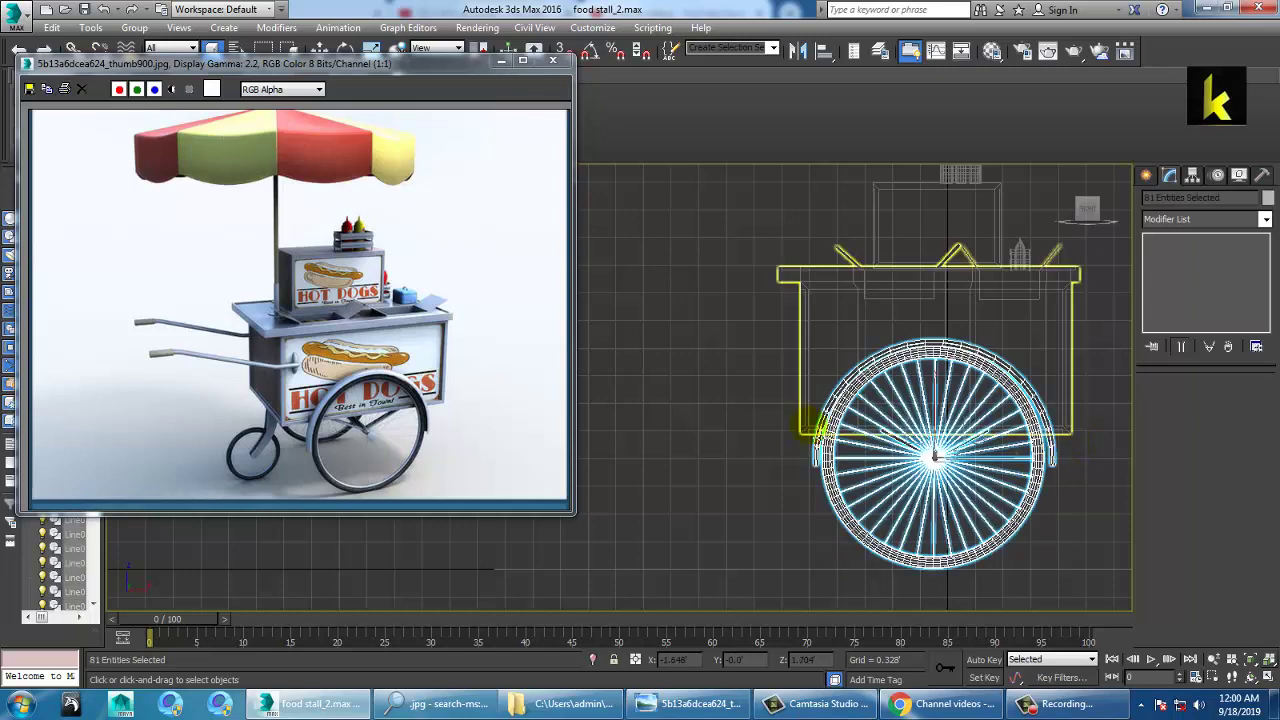
alt+click(821, 471)
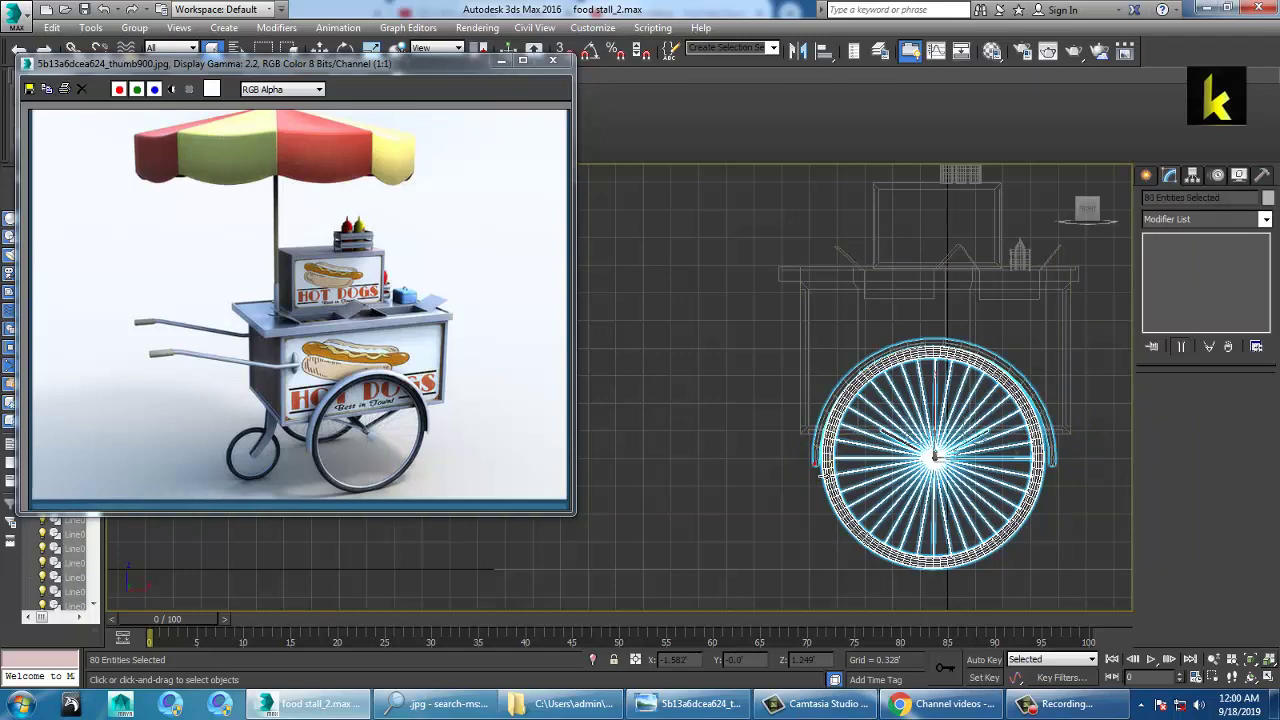
Narrow the selection to the large wheel on one side, excluding the opposite wheel and the axle
key(alt+w)
alt+middle_drag(1016, 523, 890, 452)
key(alt+w)
middle_drag(686, 401, 770, 420)
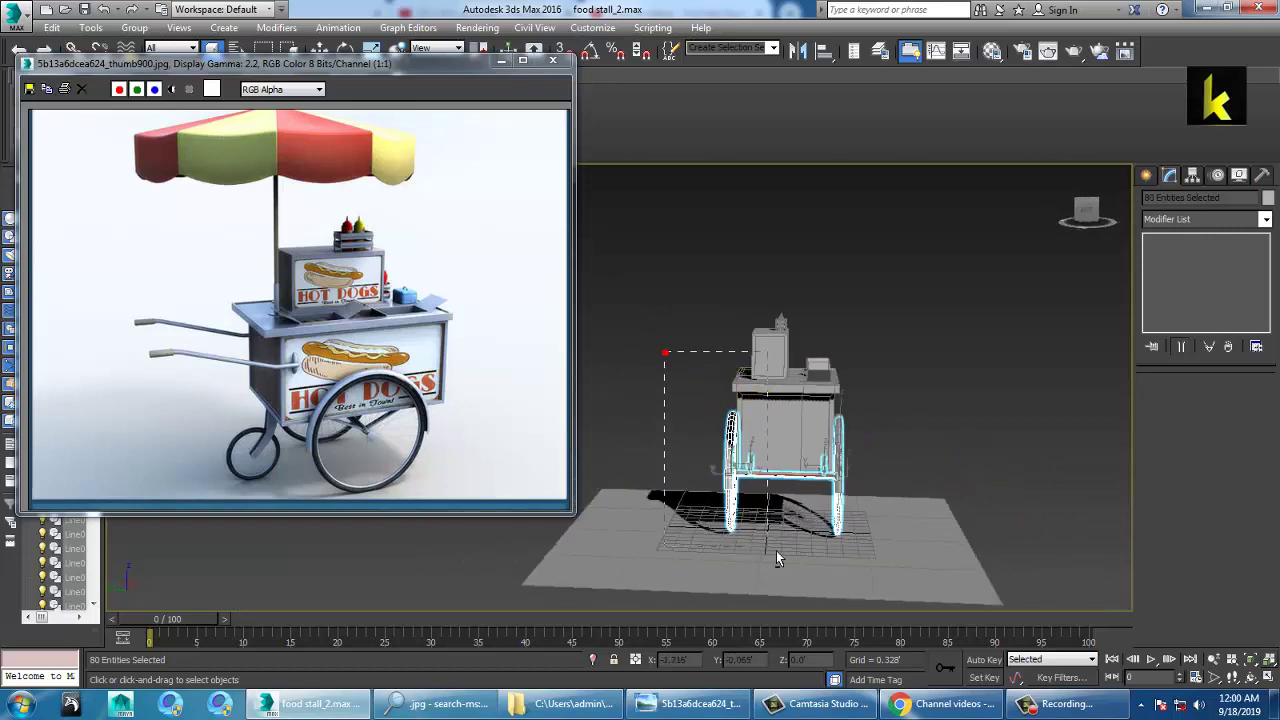
alt+drag(776, 552, 778, 554)
scroll(852, 458, up, 3)
alt+middle_drag(821, 453, 830, 500)
Clone the selected wheel as a single Copy, offset sideways away from the cart
key(w)
scroll(864, 508, up, 2)
scroll(820, 488, up, 4)
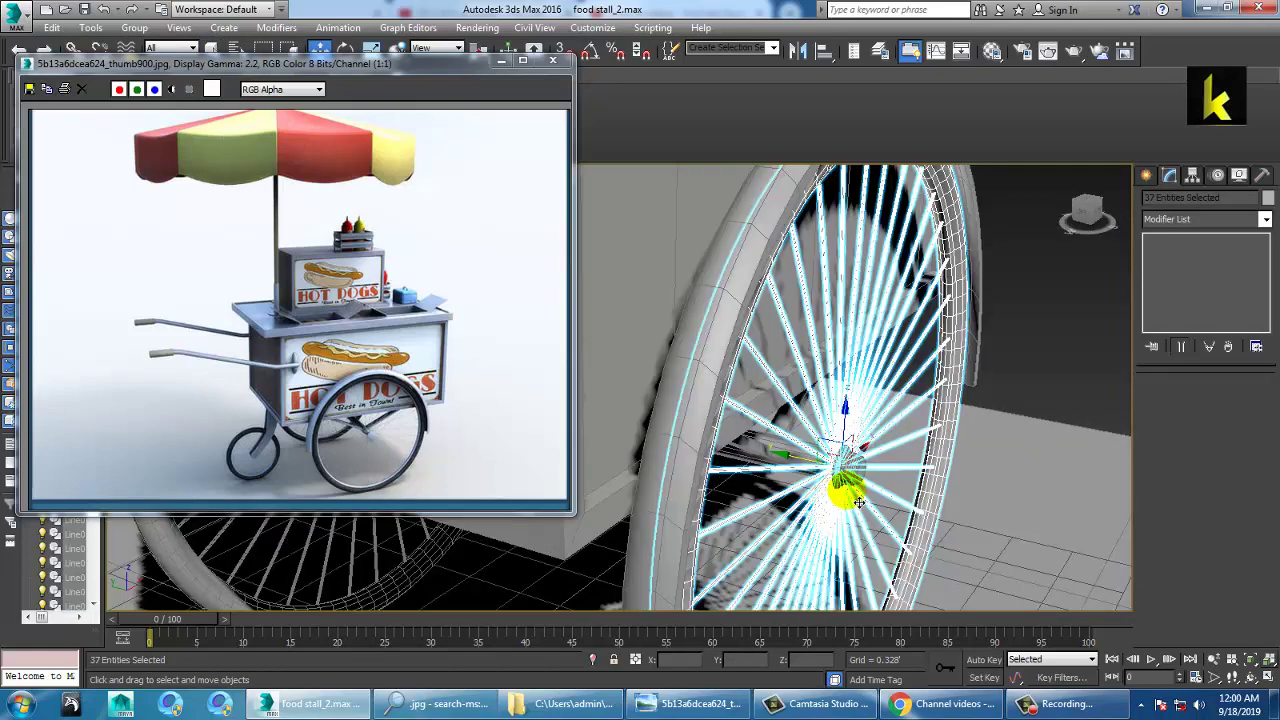
scroll(846, 480, down, 2)
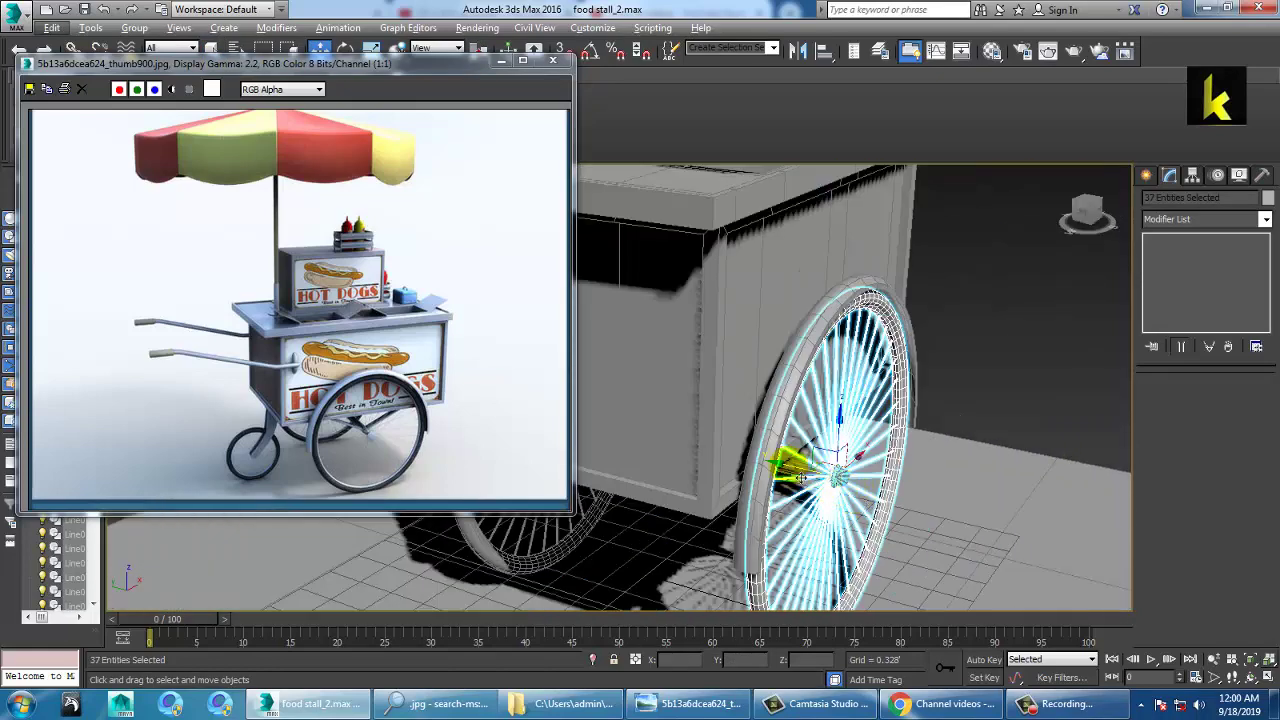
shift+drag(800, 478, 943, 486)
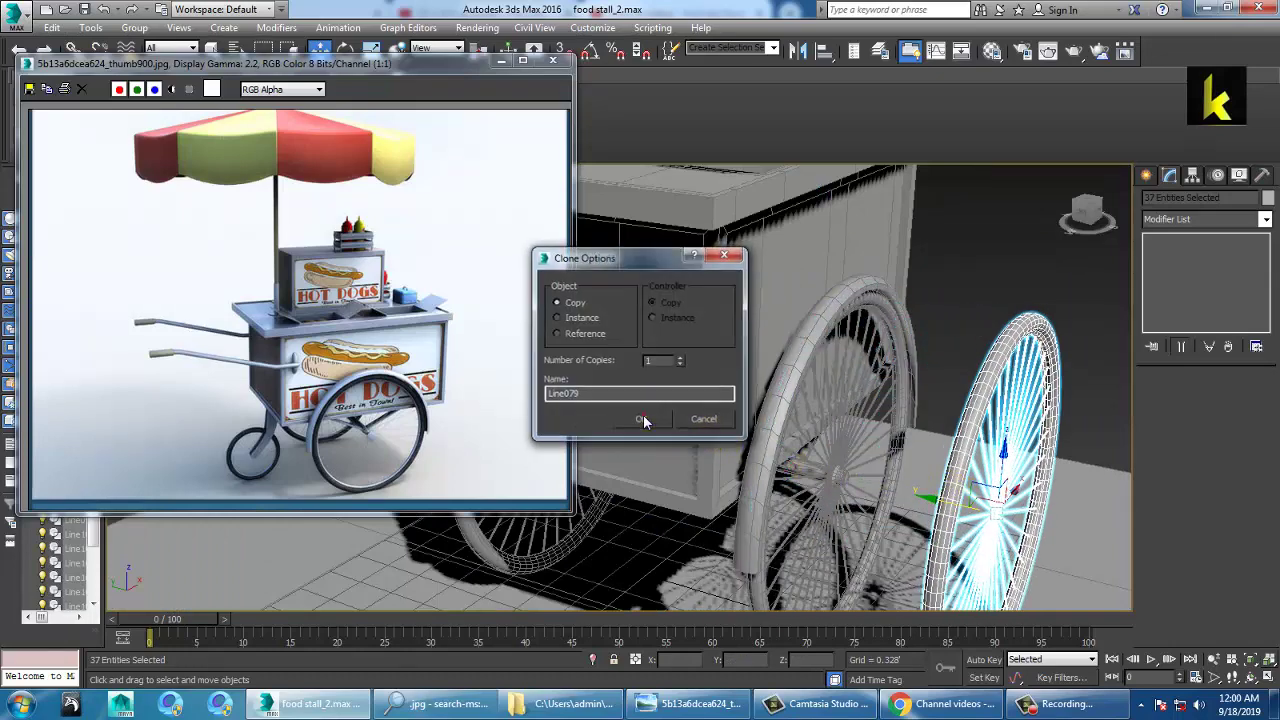
click(641, 419)
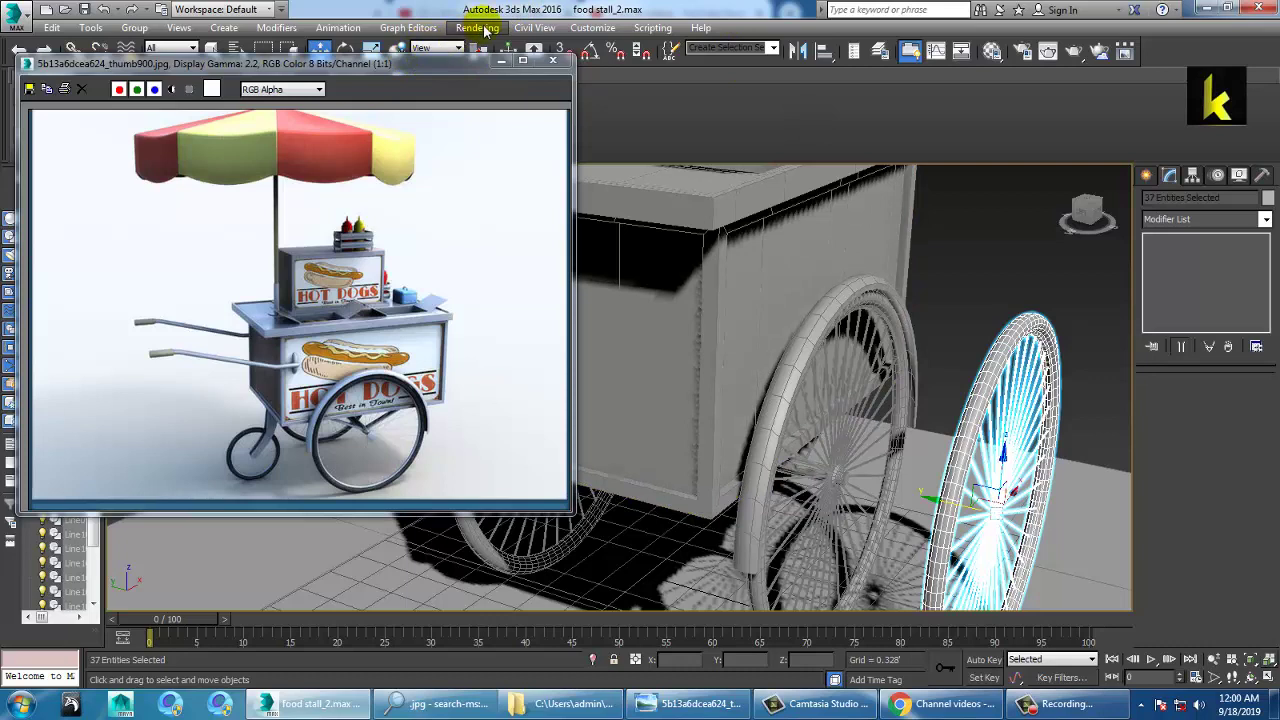
Group the copied wheel parts under the name tyre
click(134, 27)
click(148, 46)
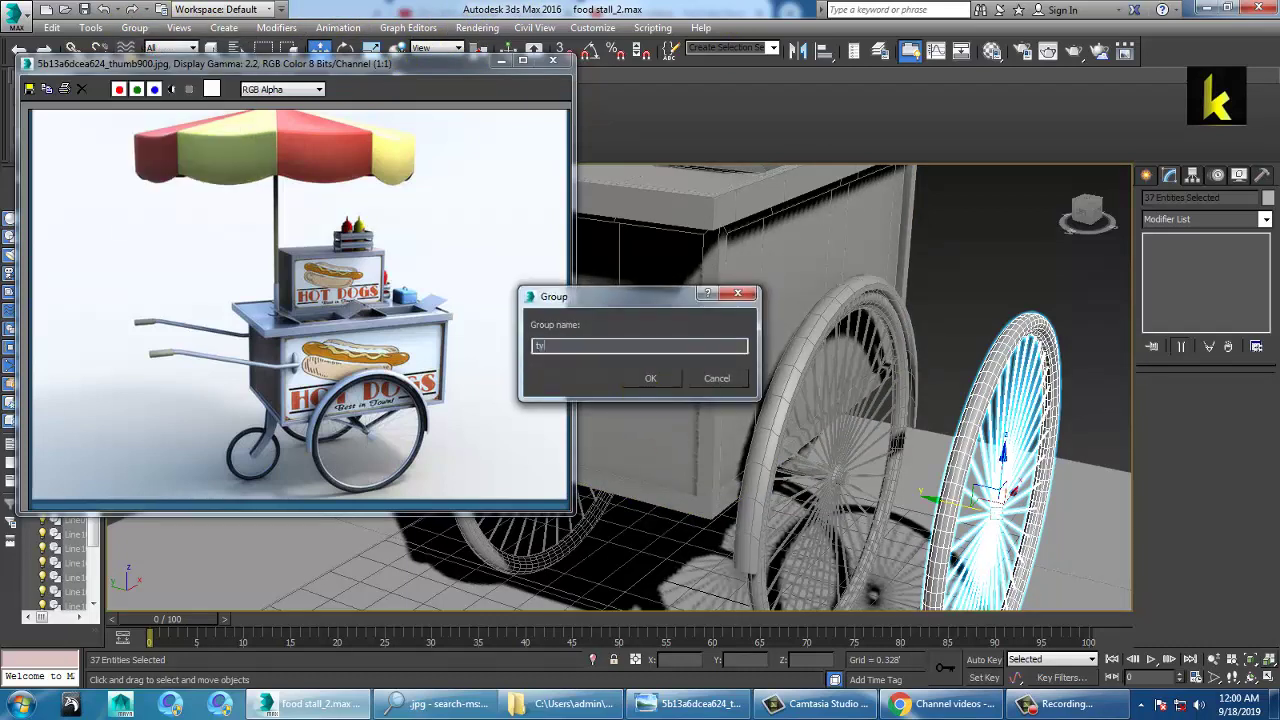
click(651, 379)
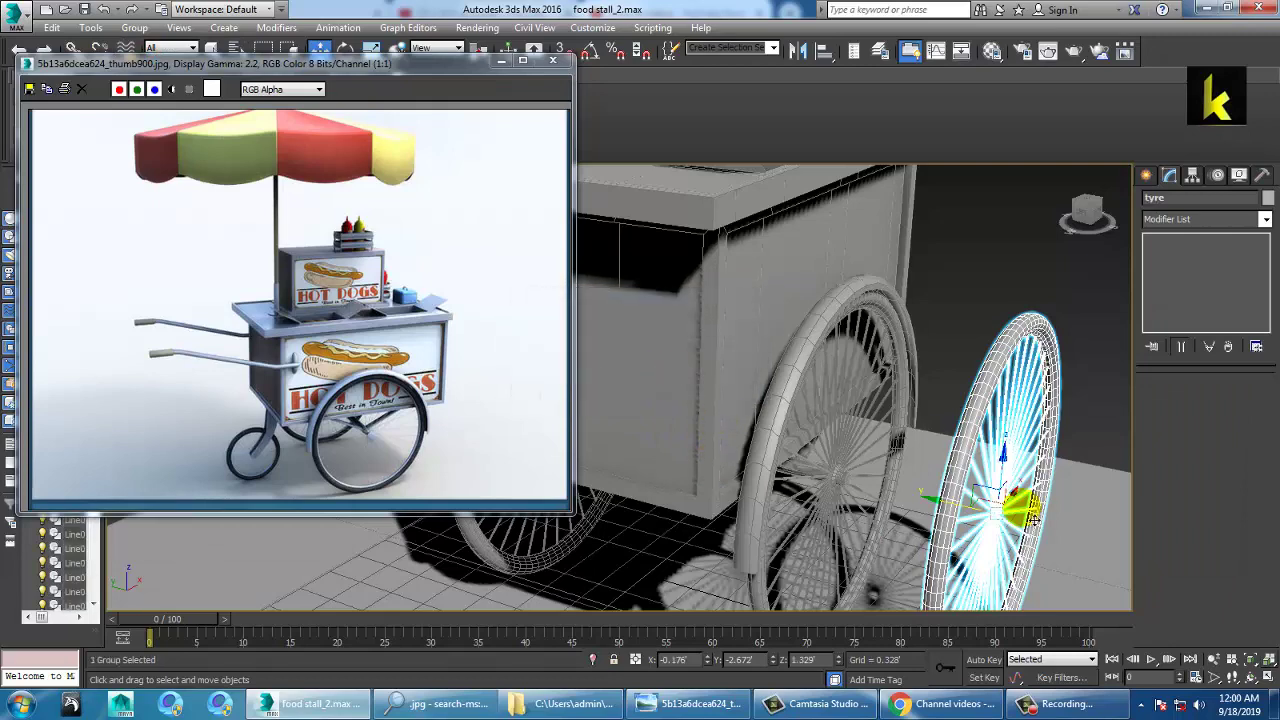
Scale the tyre group down uniformly to about 39%
scroll(972, 418, down, 5)
key(r)
drag(986, 430, 1069, 568)
Move the tyre group in the top view between the large wheels and about 2.3' out beyond the cart's end
key(alt+w)
right_click(597, 298)
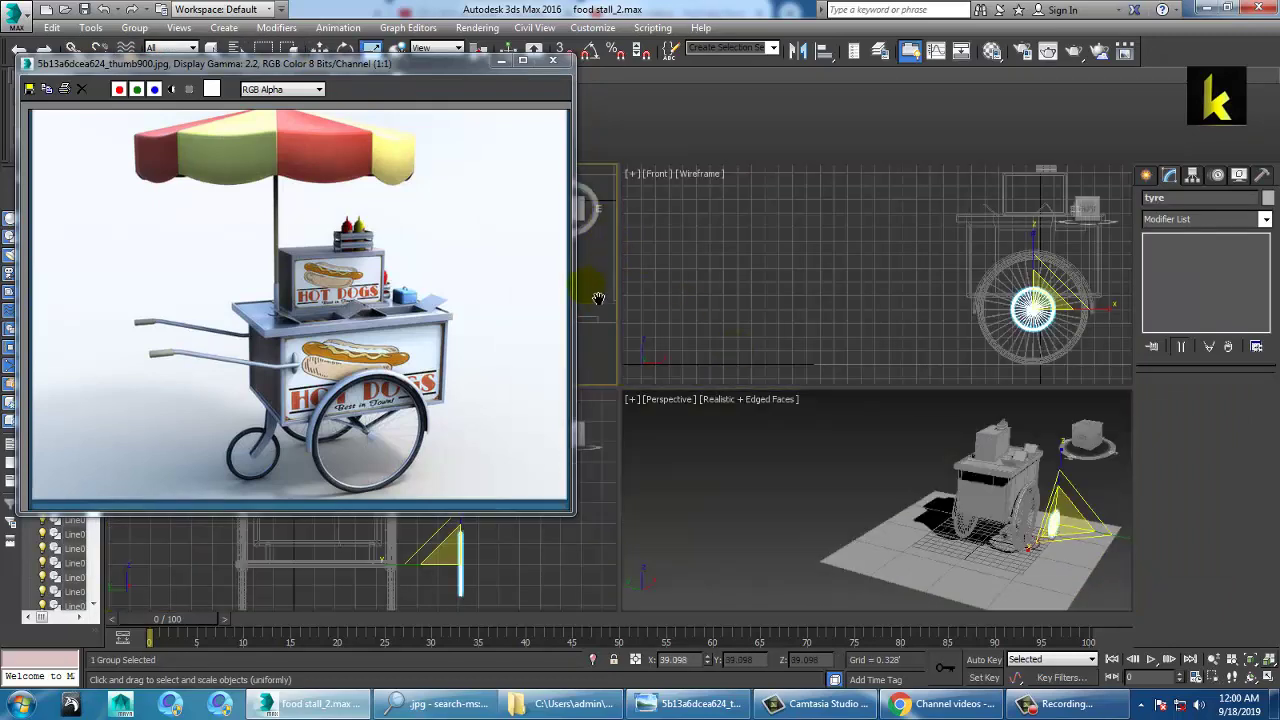
key(alt+w)
key(z)
scroll(626, 308, down, 10)
middle_drag(686, 323, 898, 478)
key(w)
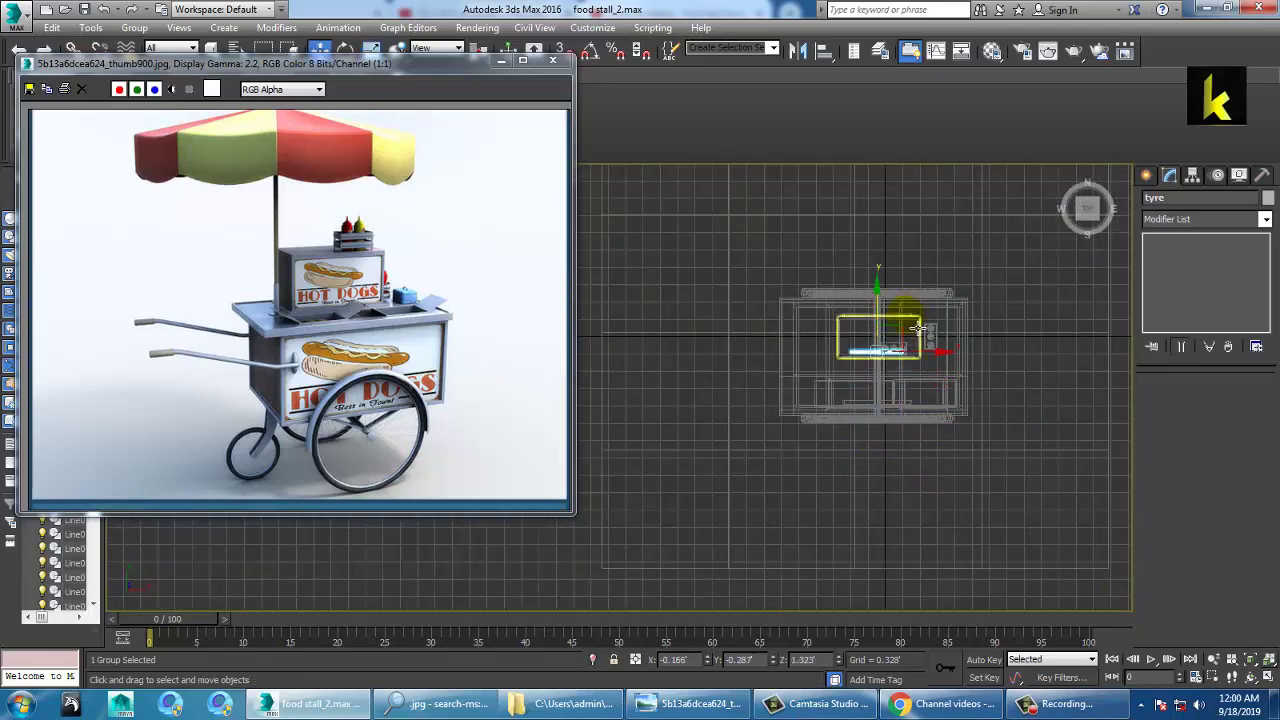
scroll(966, 362, up, 4)
drag(979, 416, 737, 427)
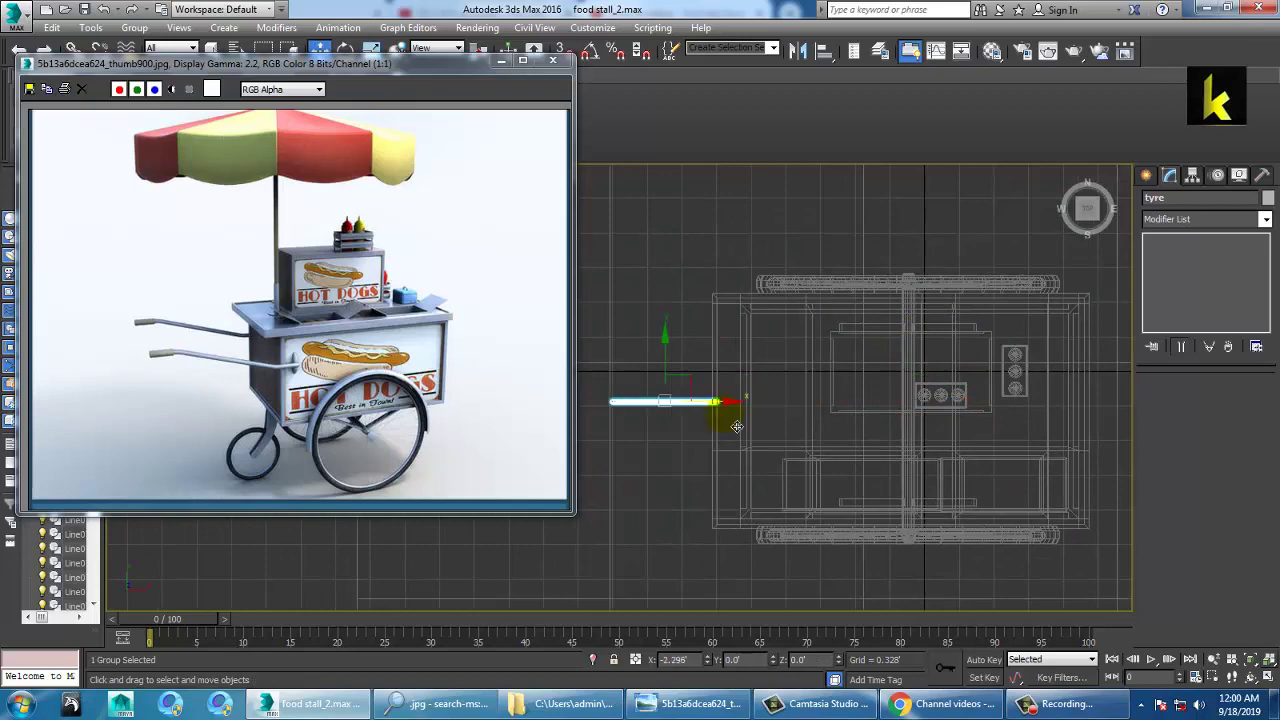
Lower the tyre group to ground level in the front view and shift it about 0.24' towards the cart
key(alt+w)
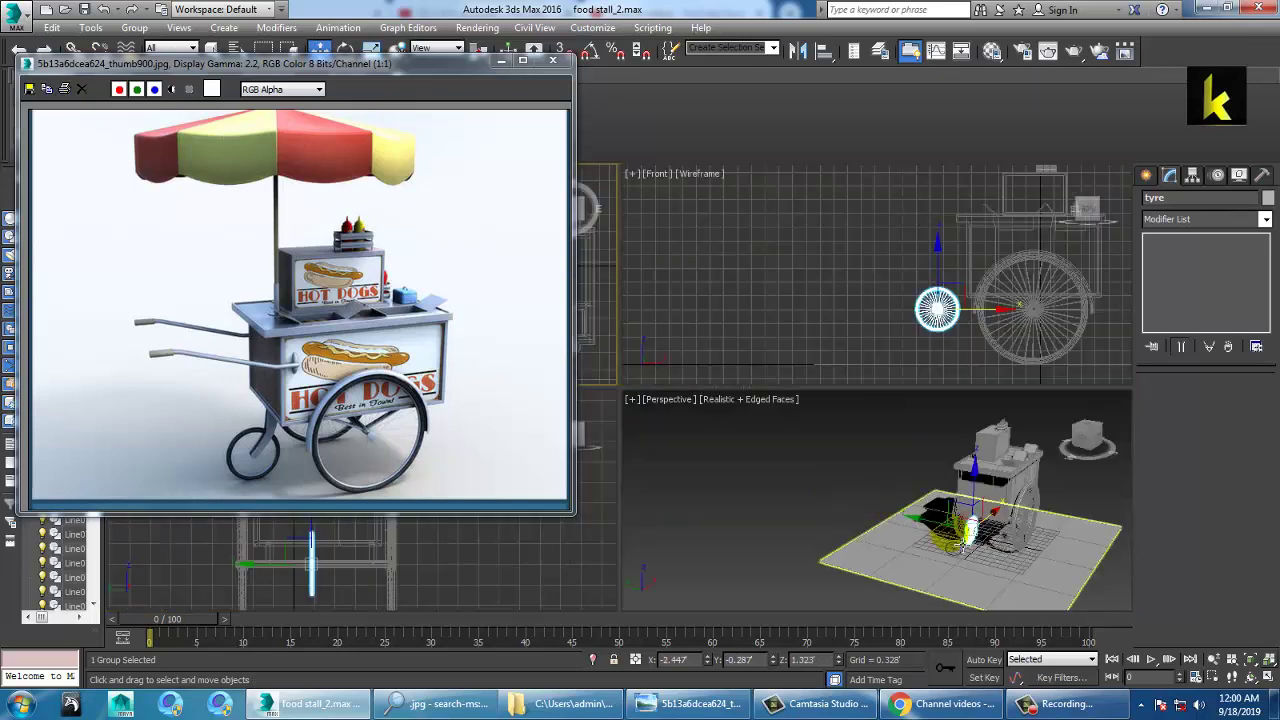
key(alt+w)
middle_drag(957, 528, 750, 398)
key(alt+w)
key(alt+w)
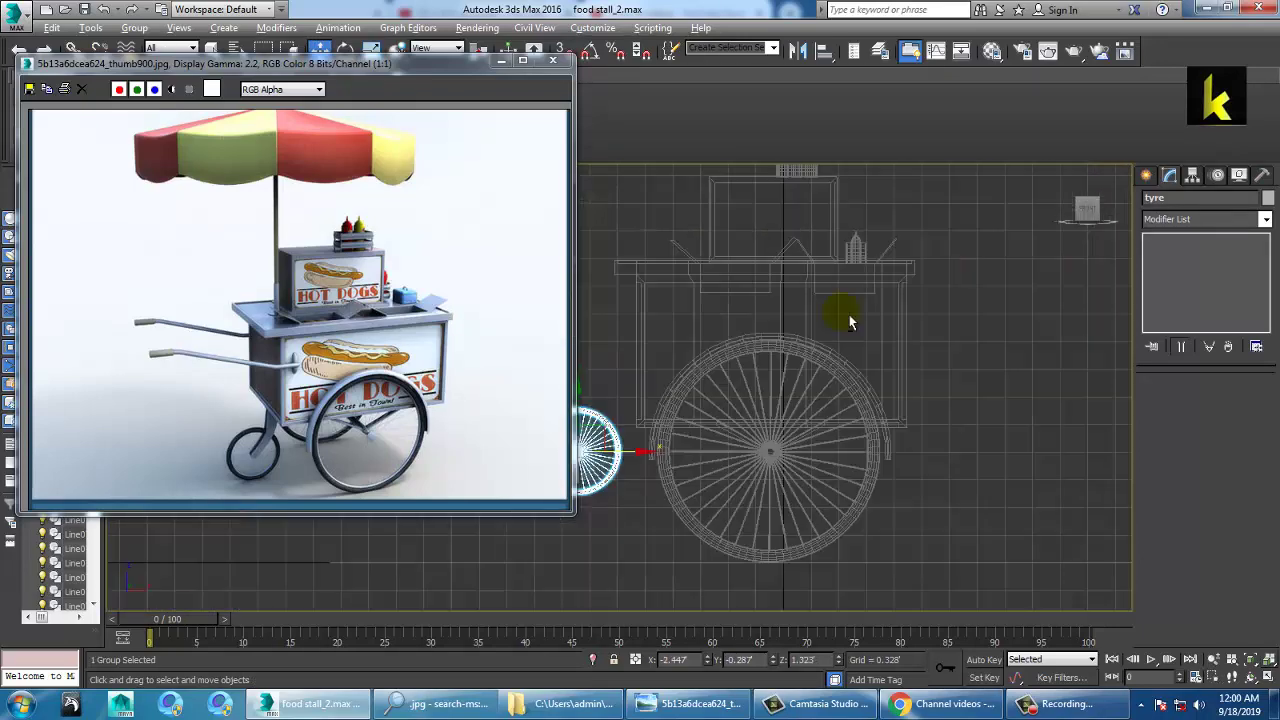
scroll(742, 404, up, 4)
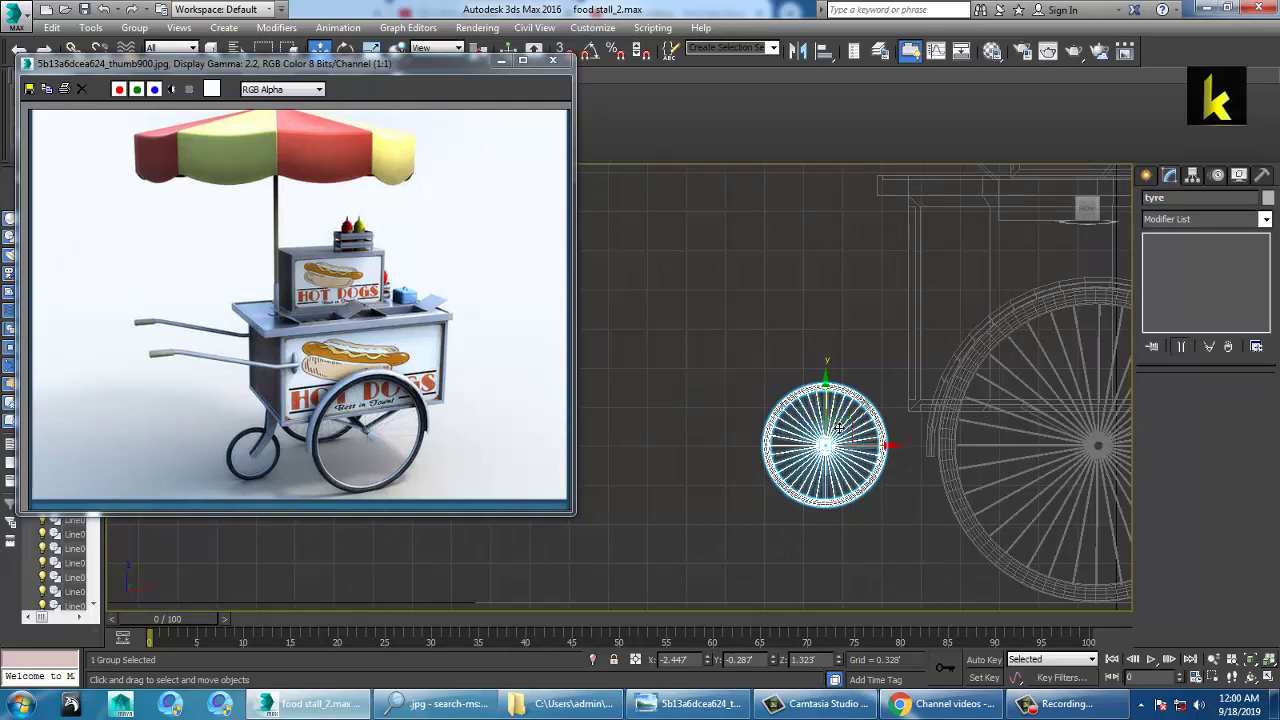
drag(838, 428, 855, 517)
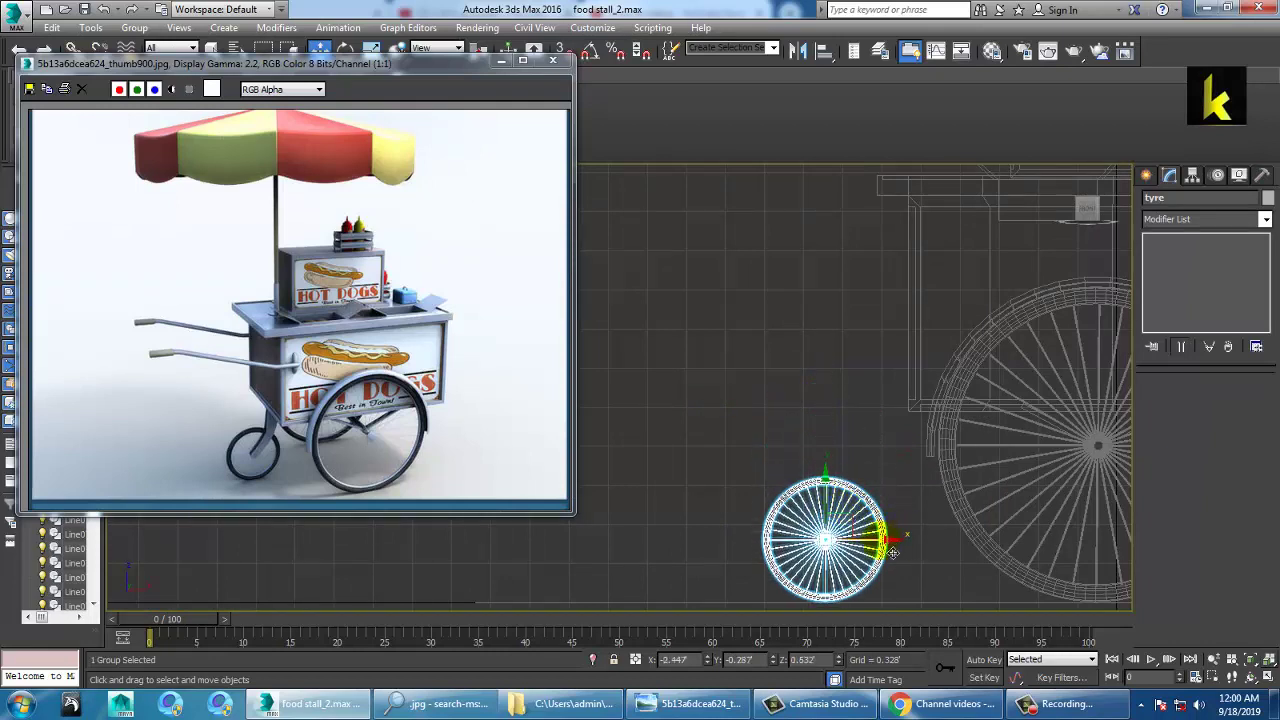
drag(890, 552, 918, 552)
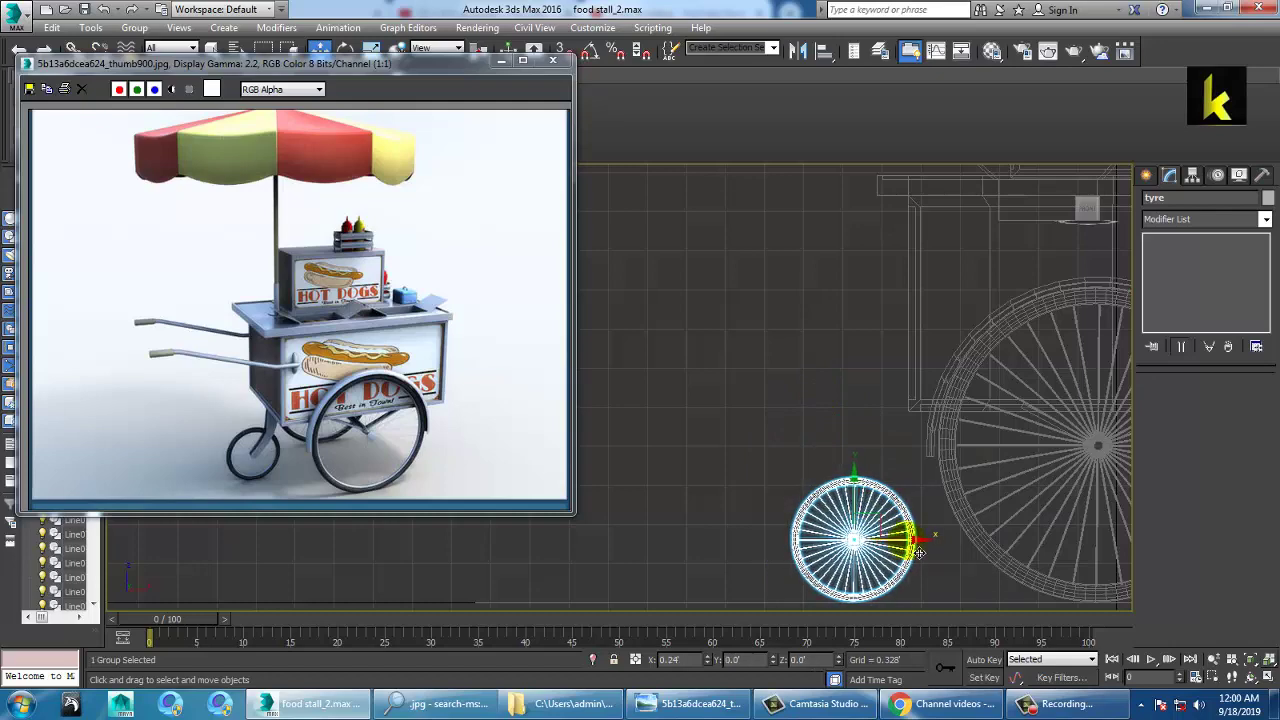
Enlarge the tyre group slightly and nudge it about 0.03' up and 0.06' sideways
key(alt+w)
alt+middle_drag(1024, 503, 808, 398)
key(alt+w)
scroll(808, 398, up, 5)
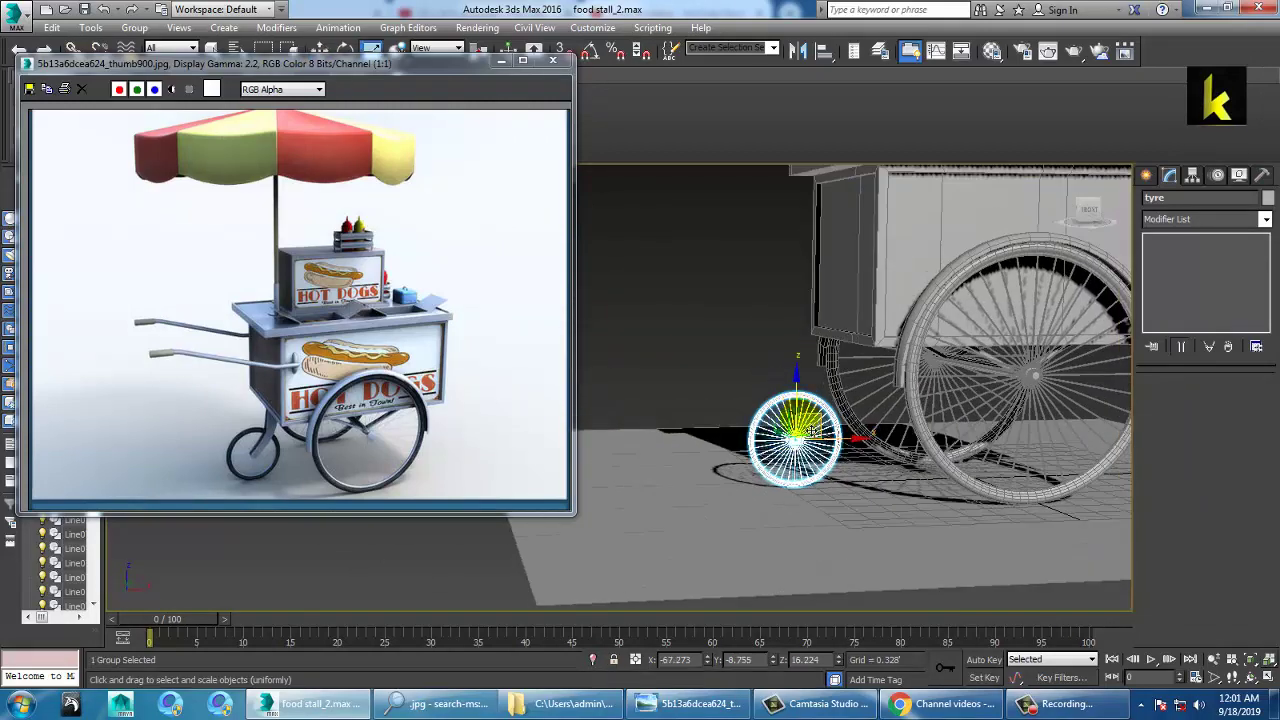
key(w)
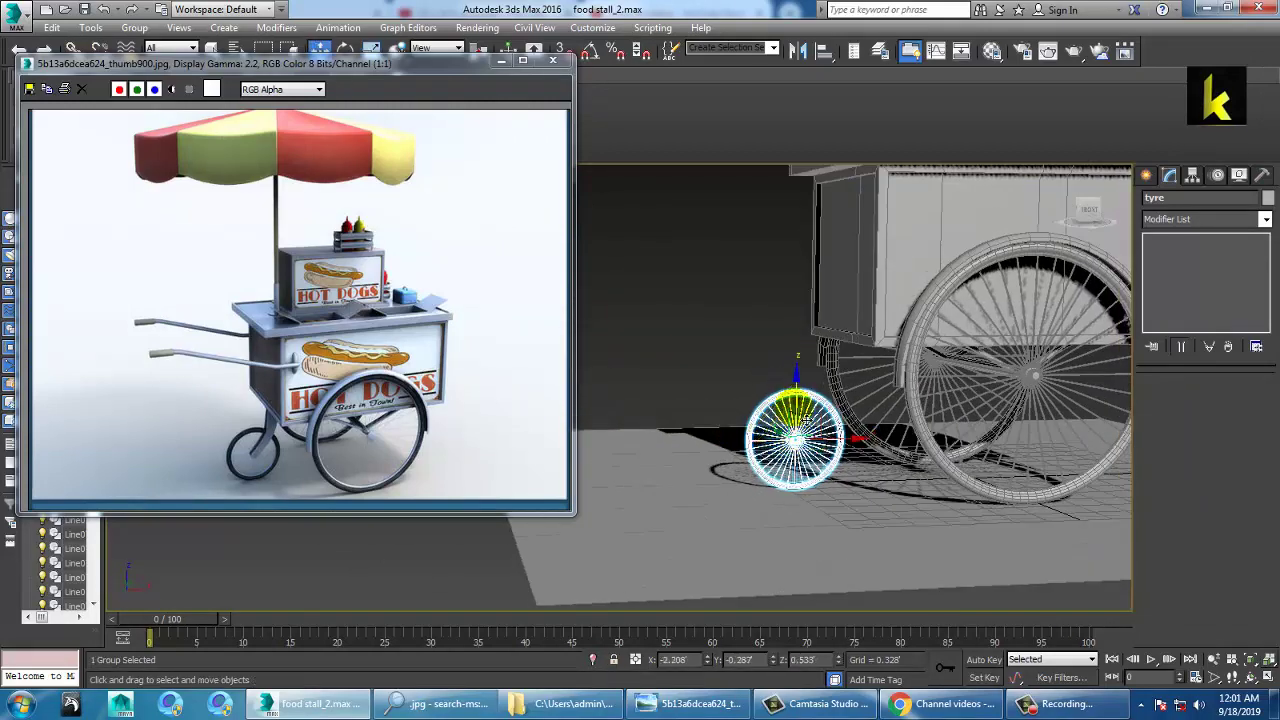
key(e)
drag(809, 414, 803, 410)
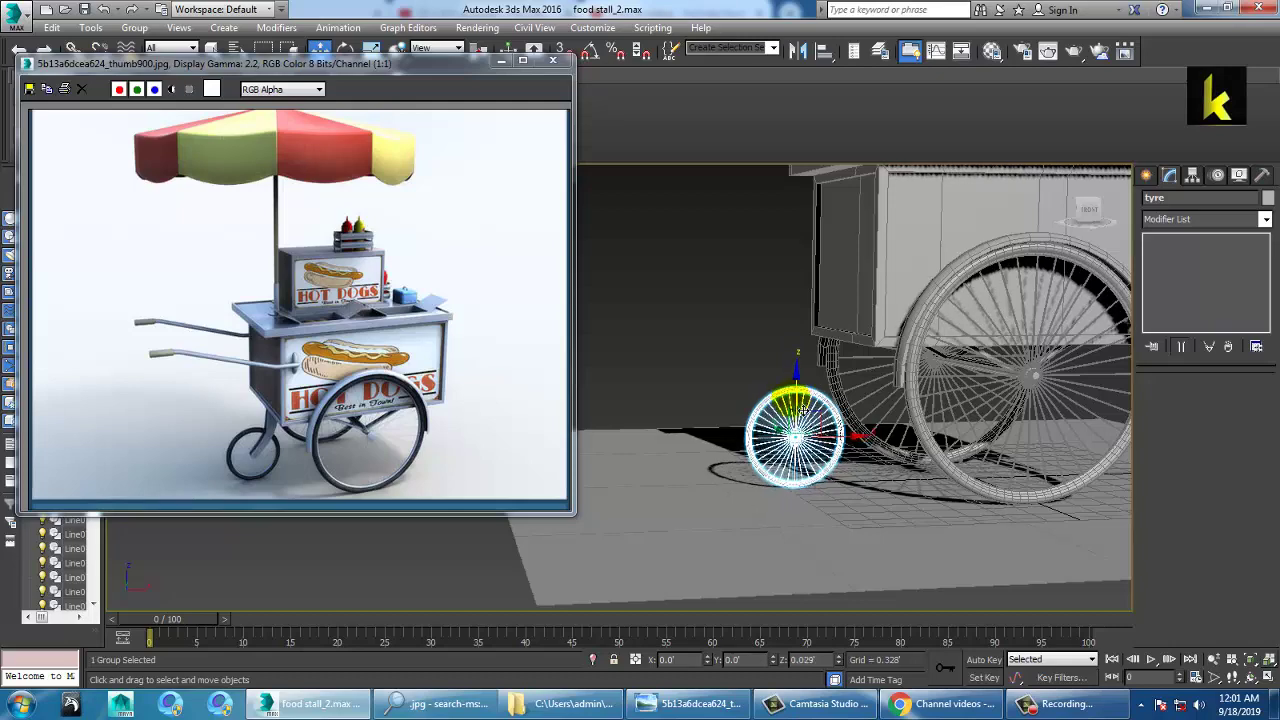
alt+middle_drag(803, 410, 719, 453)
drag(744, 453, 751, 449)
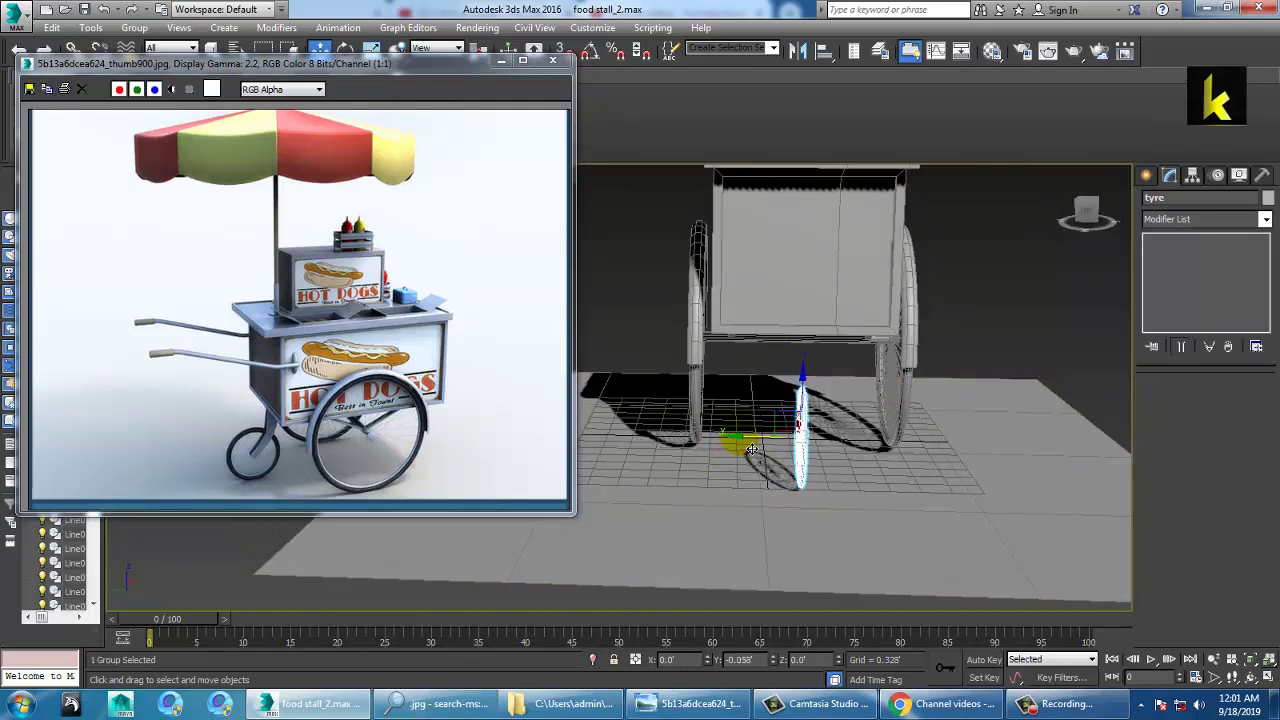
Clone the large wheels' axle cylinder as a Copy, offset along X towards the small wheel
alt+middle_drag(900, 450, 784, 426)
middle_drag(983, 382, 835, 398)
scroll(786, 386, up, 4)
click(862, 370)
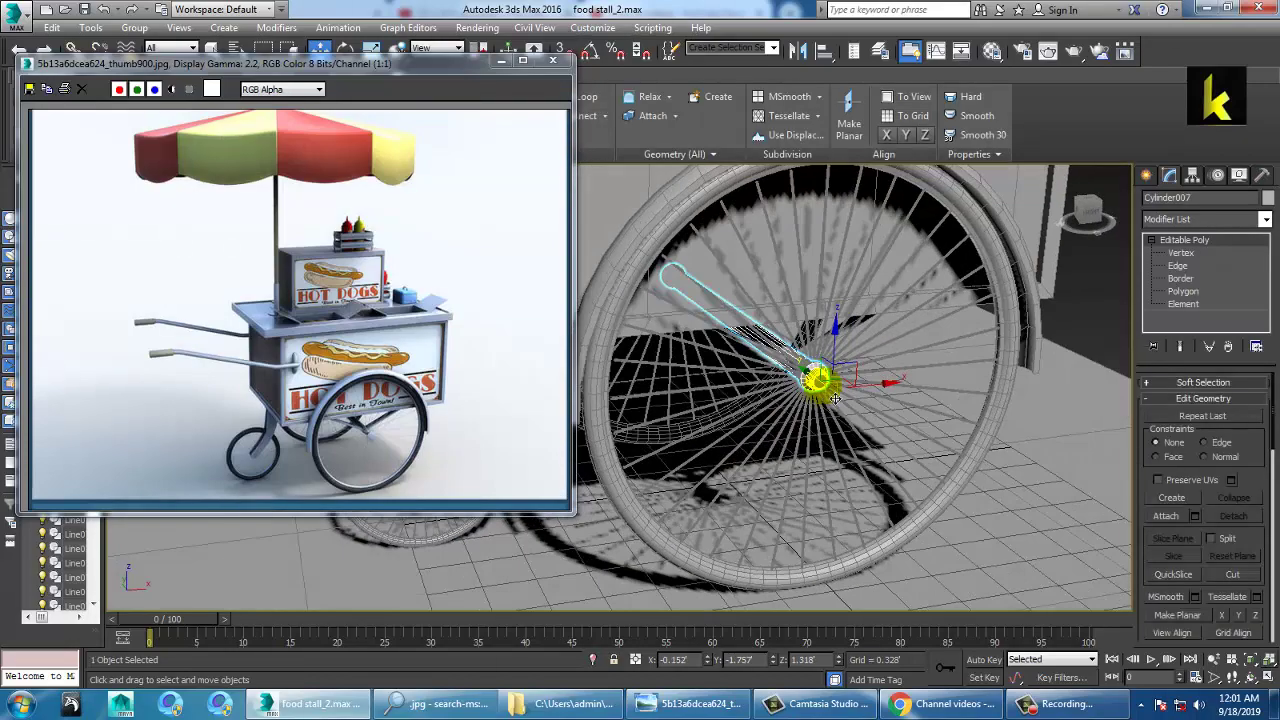
shift+drag(886, 398, 531, 397)
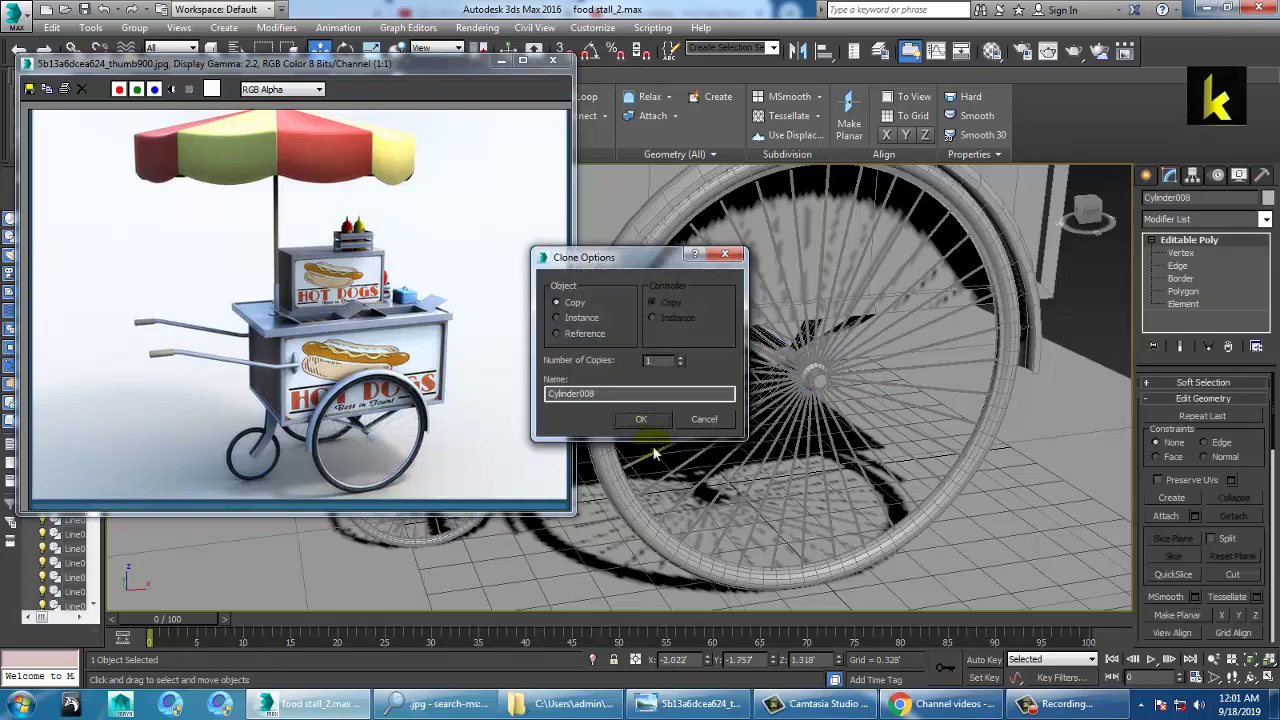
click(653, 422)
Scale the copied axle cylinder down uniformly to about 45%
mouse_move(660, 425)
alt+middle_down()
mouse_move(880, 420)
mouse_move(909, 488)
alt+middle_up()
key(alt+w)
right_click(942, 314)
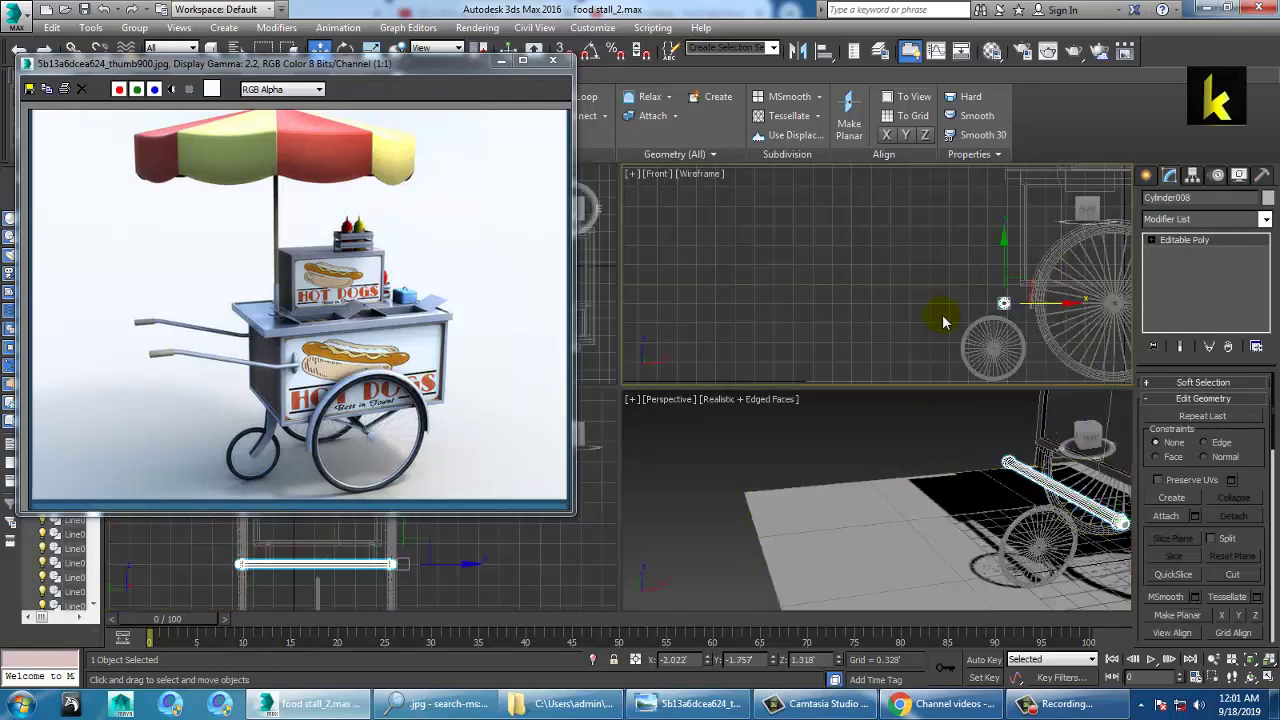
key(alt+w)
middle_drag(910, 286, 1000, 244)
key(r)
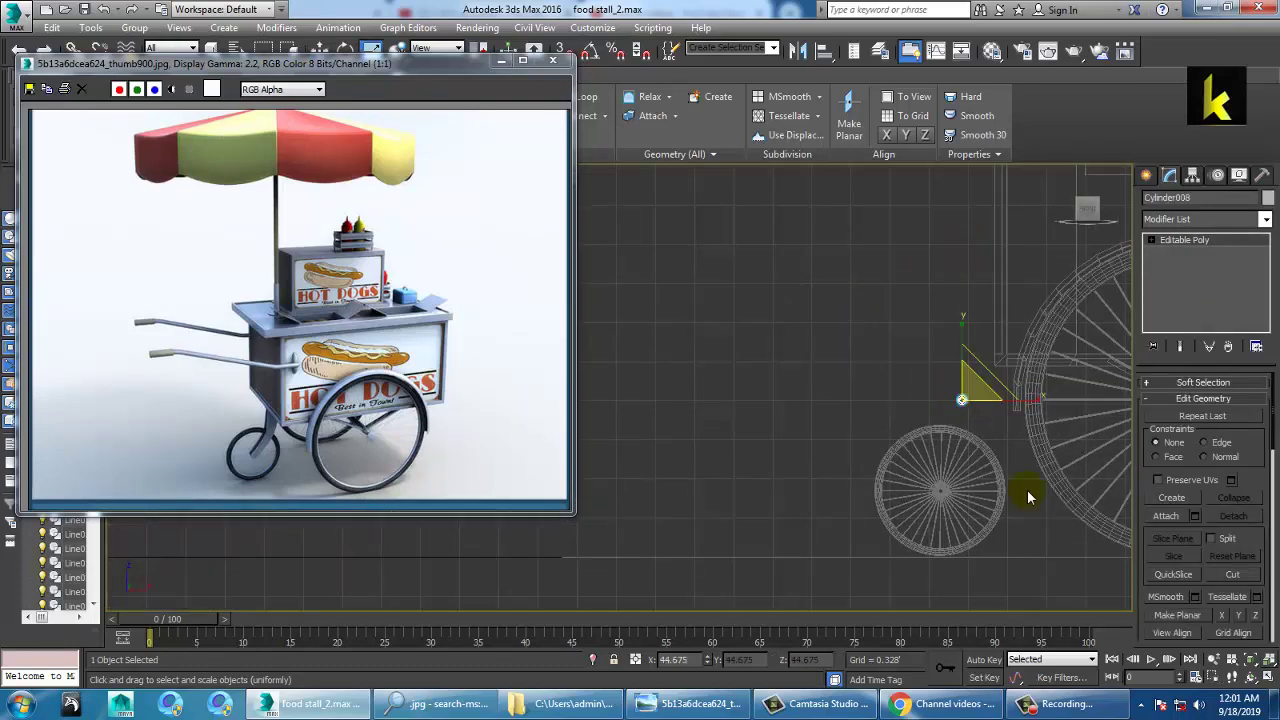
Move the copied axle cylinder onto the small wheel's hub in the front view
key(w)
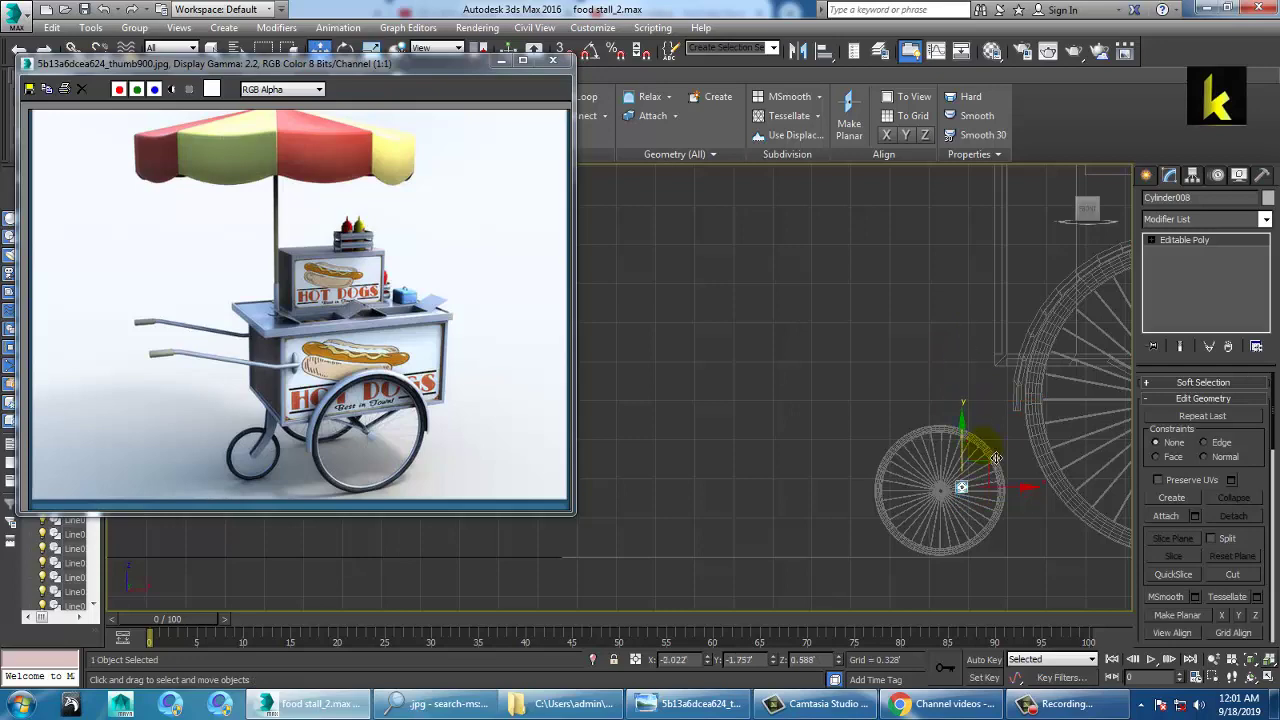
scroll(996, 458, up, 5)
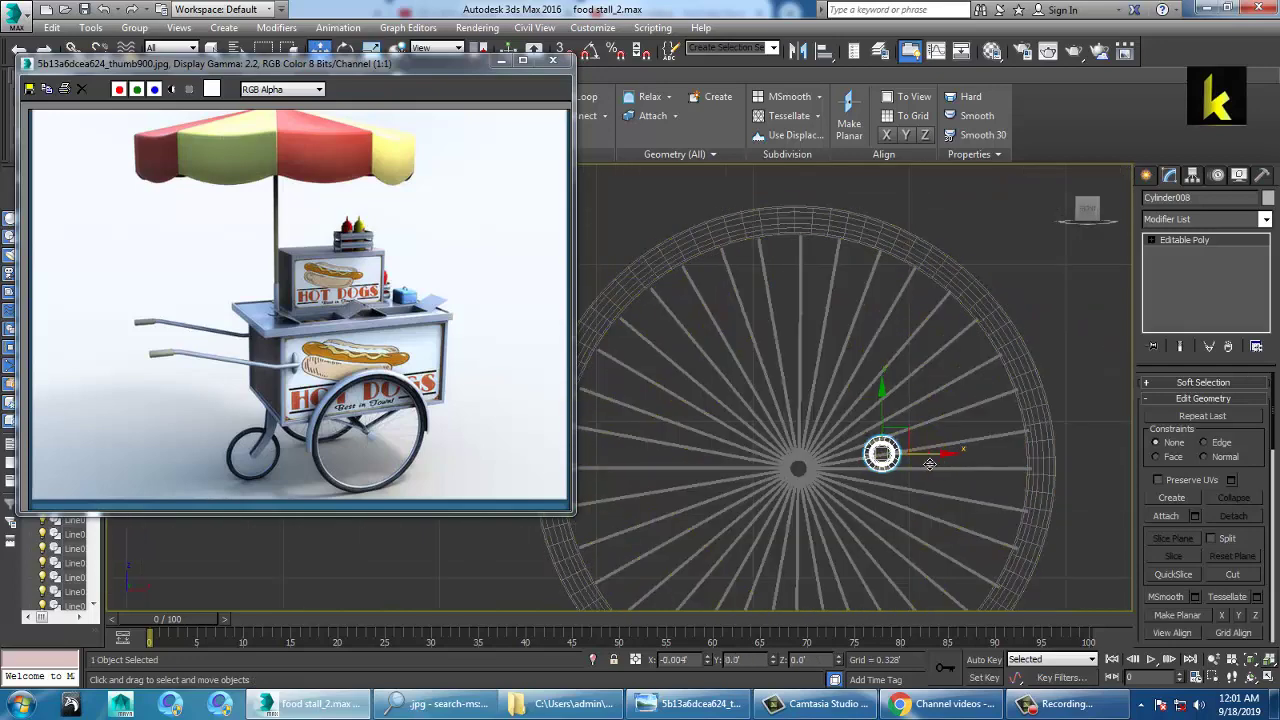
drag(929, 464, 872, 467)
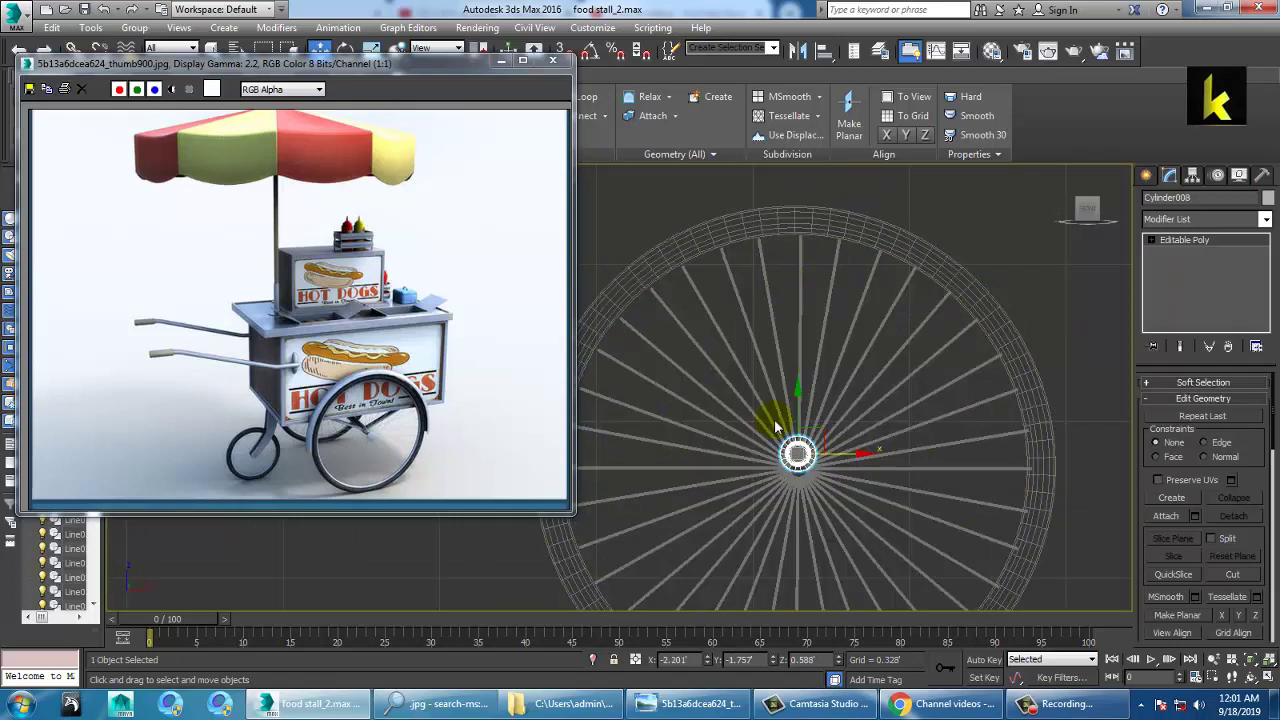
middle_drag(776, 428, 842, 280)
drag(834, 287, 837, 298)
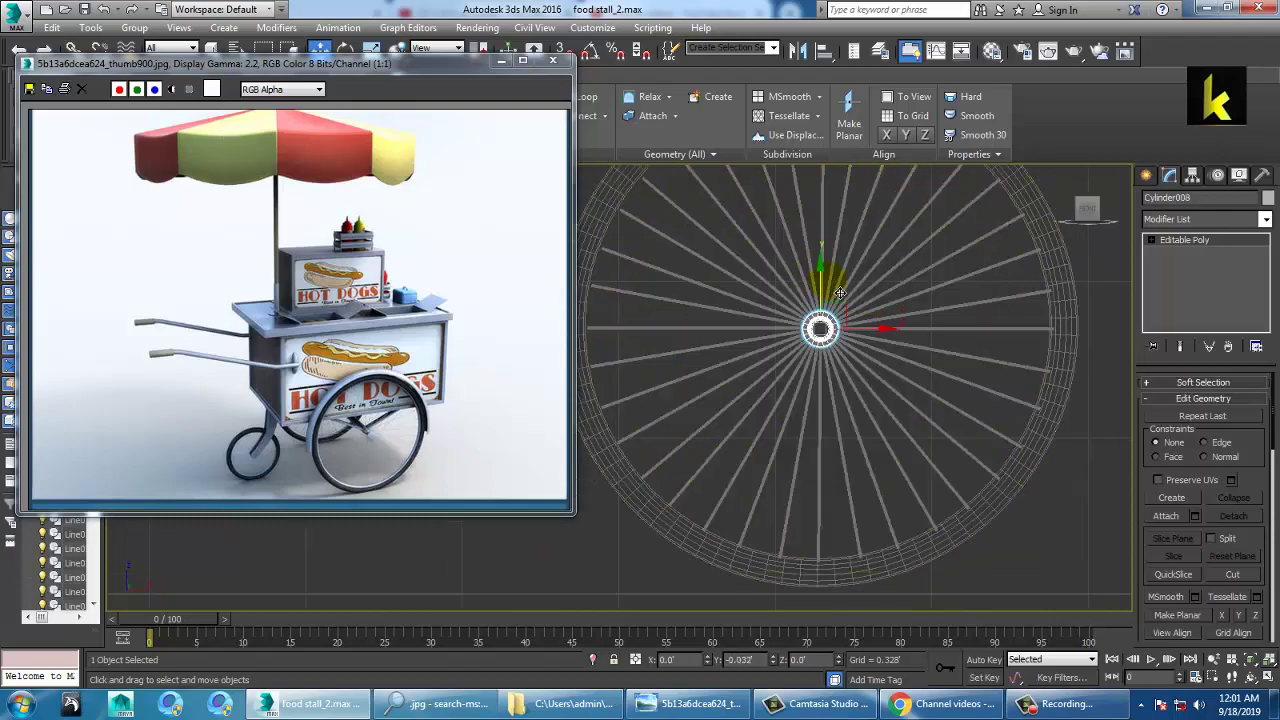
Shorten the copied axle to a small stub by moving the vertices at one end towards the other
key(alt+w)
key(z)
key(alt+w)
scroll(916, 488, down, 6)
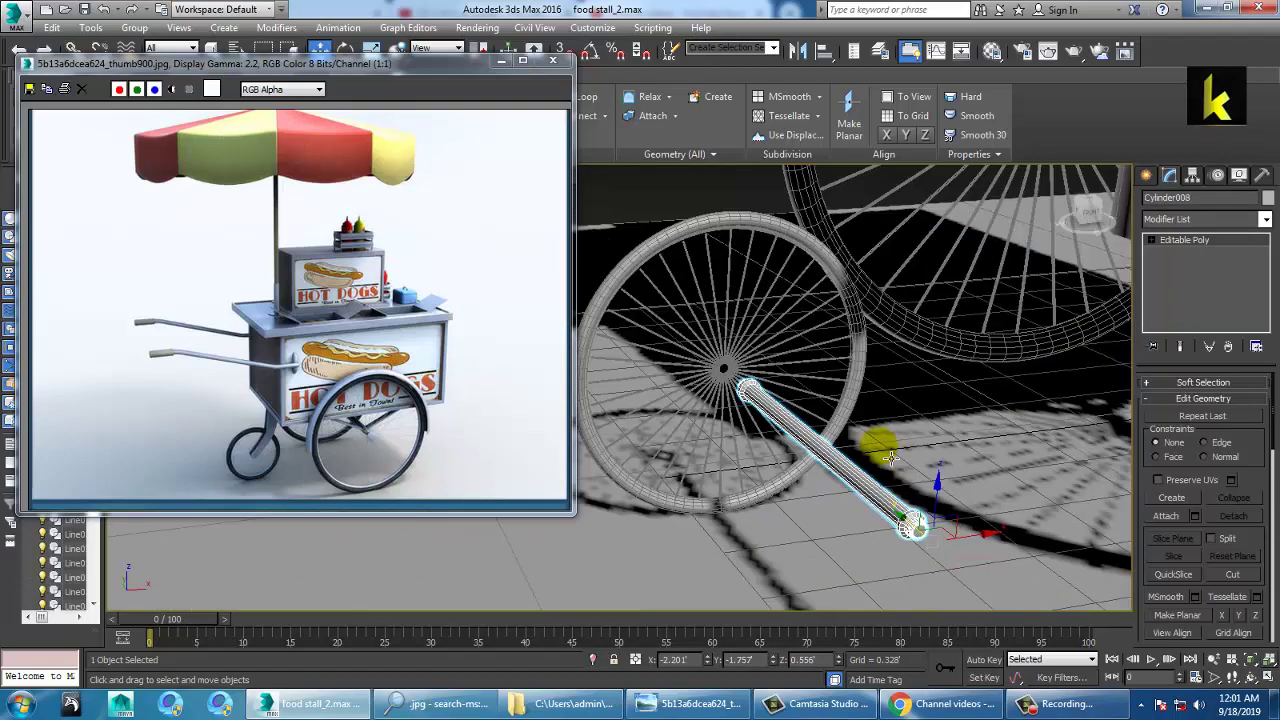
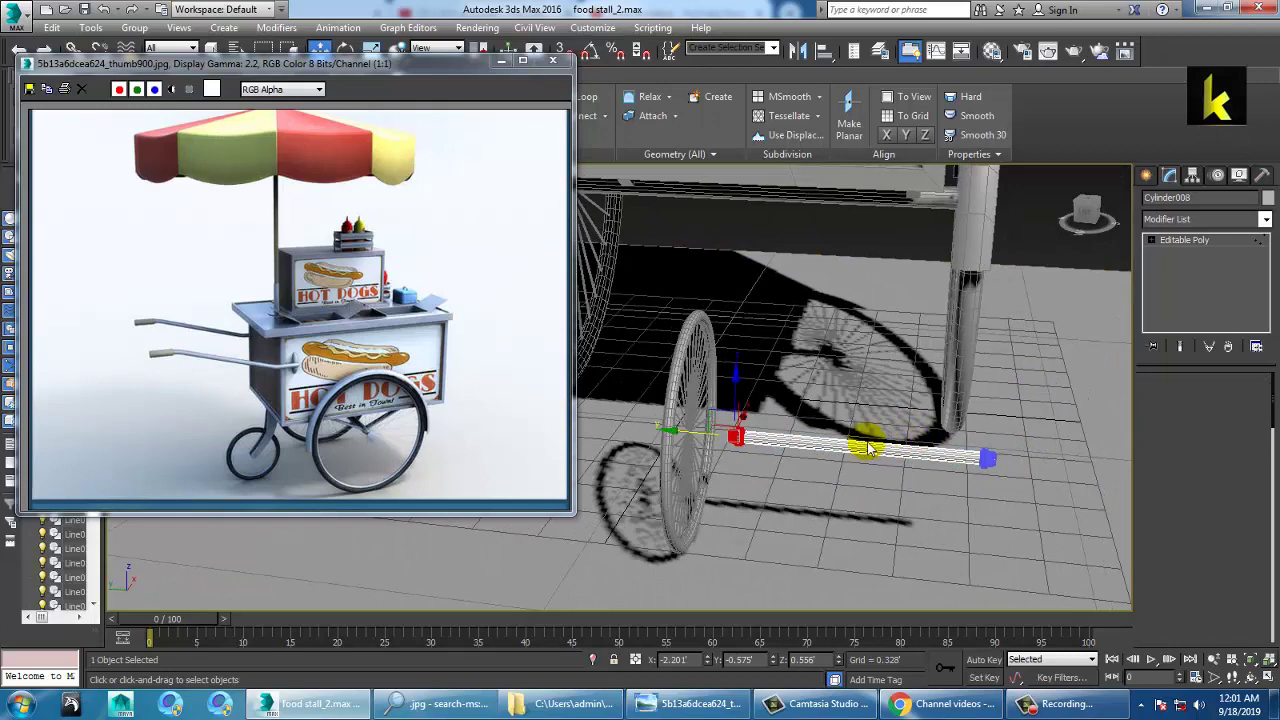
drag(697, 448, 945, 442)
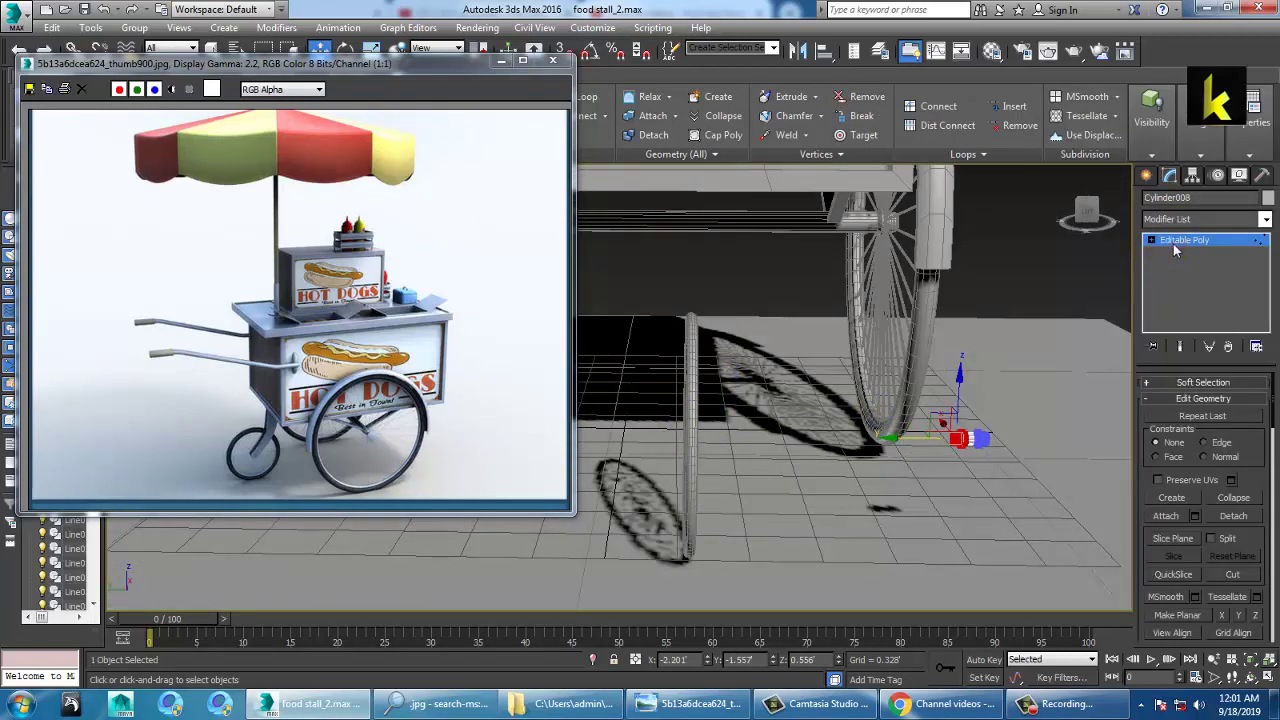
Finish the vertex edit and move the shortened axle along Y onto the small wheel's hub
click(1173, 243)
drag(709, 435, 678, 441)
key(z)
mouse_move(1035, 446)
alt+middle_down()
mouse_move(935, 446)
mouse_move(1021, 456)
alt+middle_up()
scroll(932, 445, down, 5)
key(r)
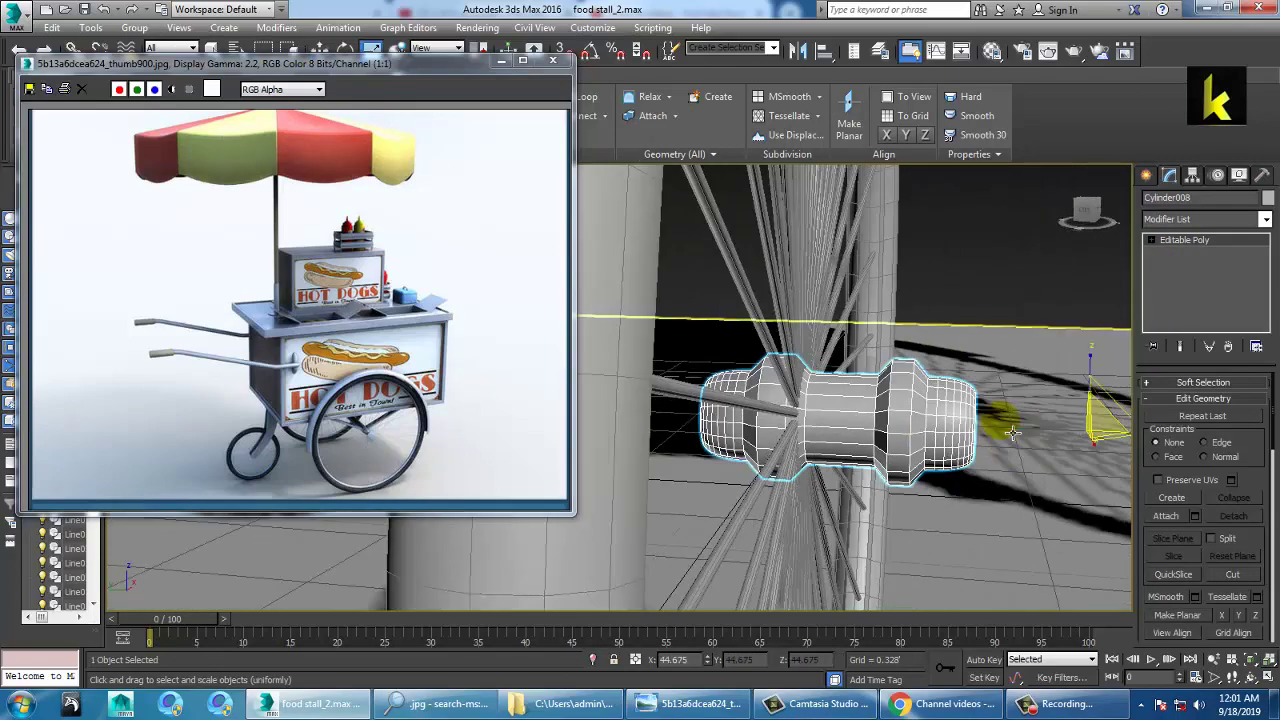
Shorten the axle stub further by moving the vertices at its outer end towards the small wheel
scroll(1060, 458, down, 4)
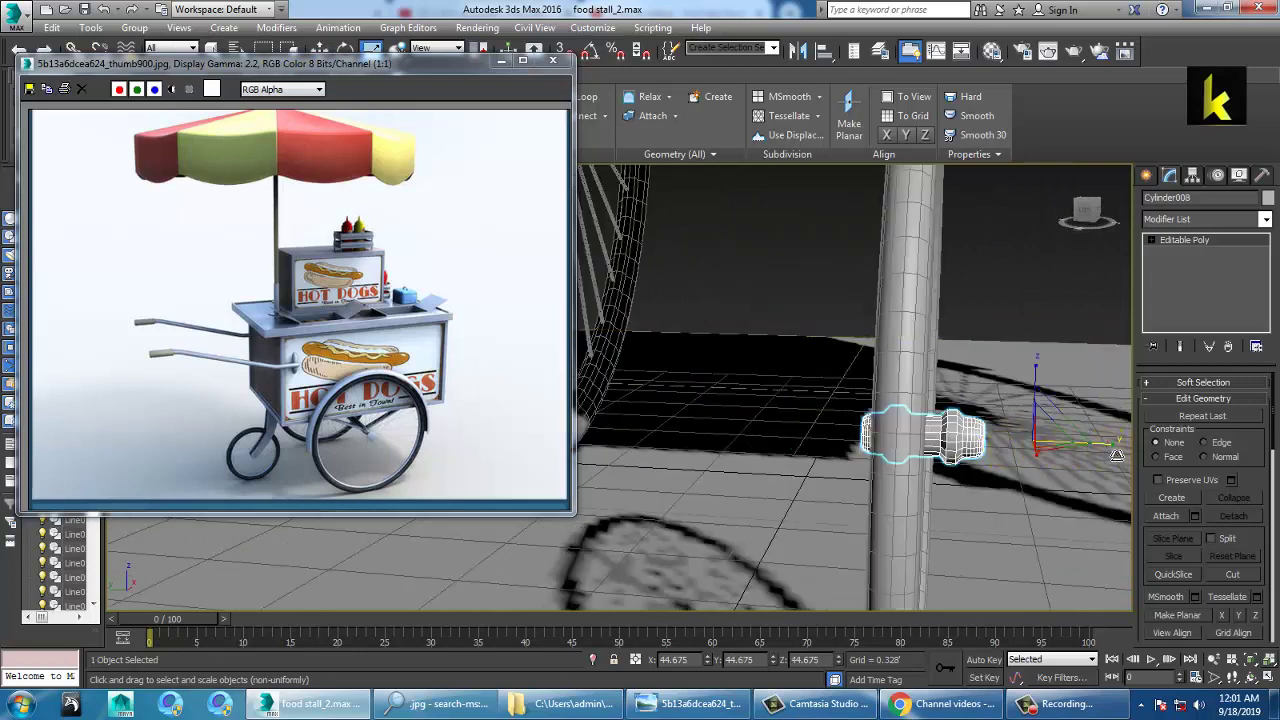
drag(1068, 461, 1072, 455)
key(1)
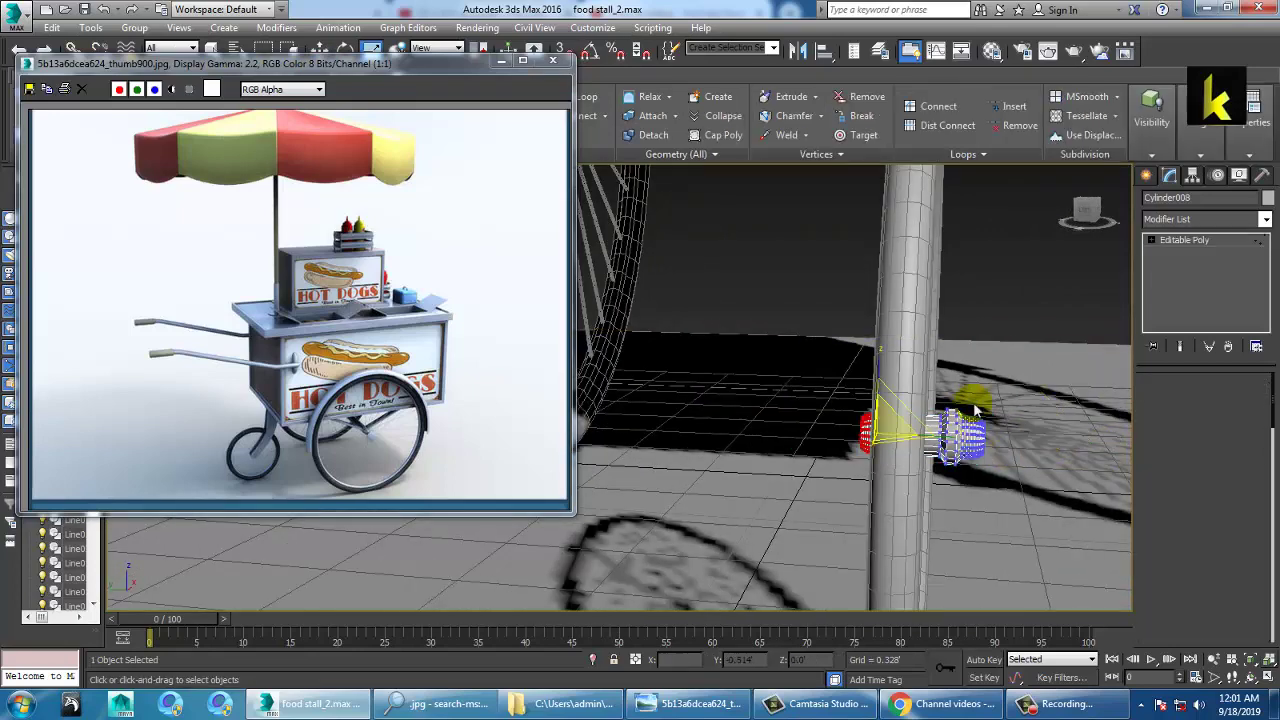
drag(931, 535, 930, 536)
key(w)
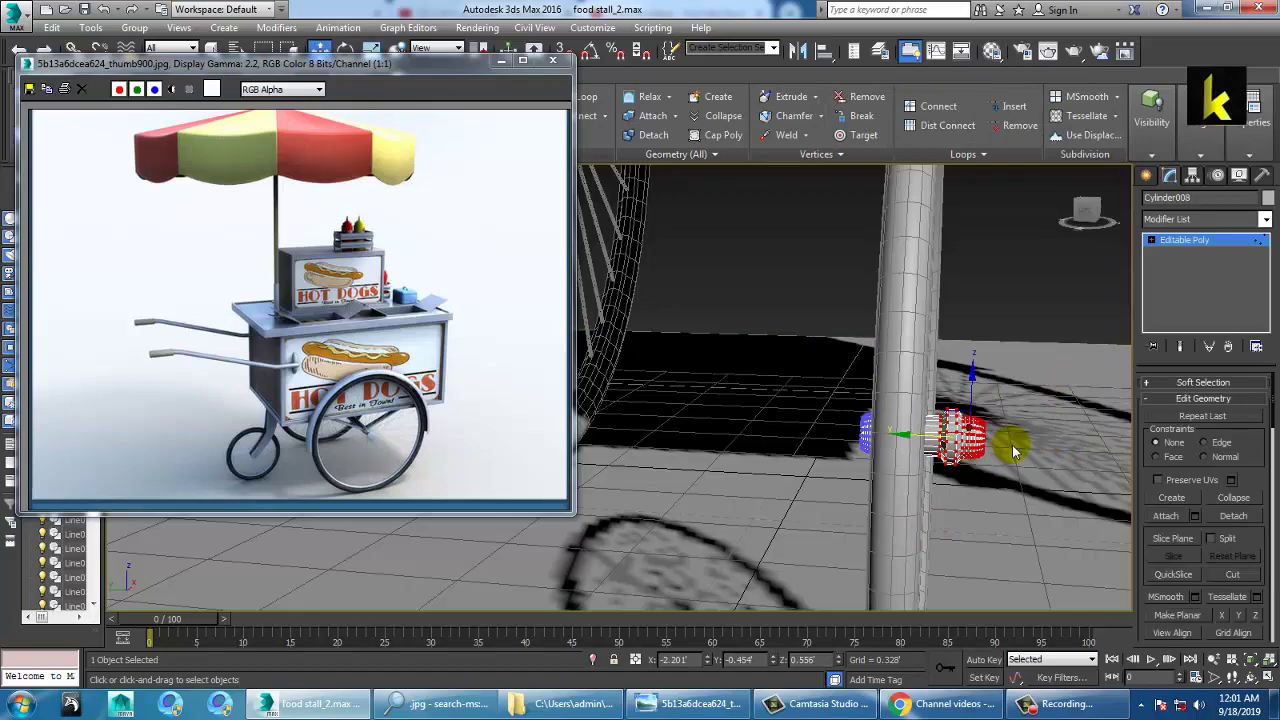
drag(932, 436, 906, 437)
Leave vertex editing and shift the whole axle along Y to centre it in the small wheel's hub
alt+middle_drag(1017, 460, 990, 466)
scroll(990, 466, up, 2)
click(1190, 240)
alt+middle_drag(930, 395, 806, 410)
drag(1072, 433, 1060, 420)
scroll(946, 386, down, 5)
alt+middle_drag(974, 403, 951, 425)
scroll(838, 393, down, 5)
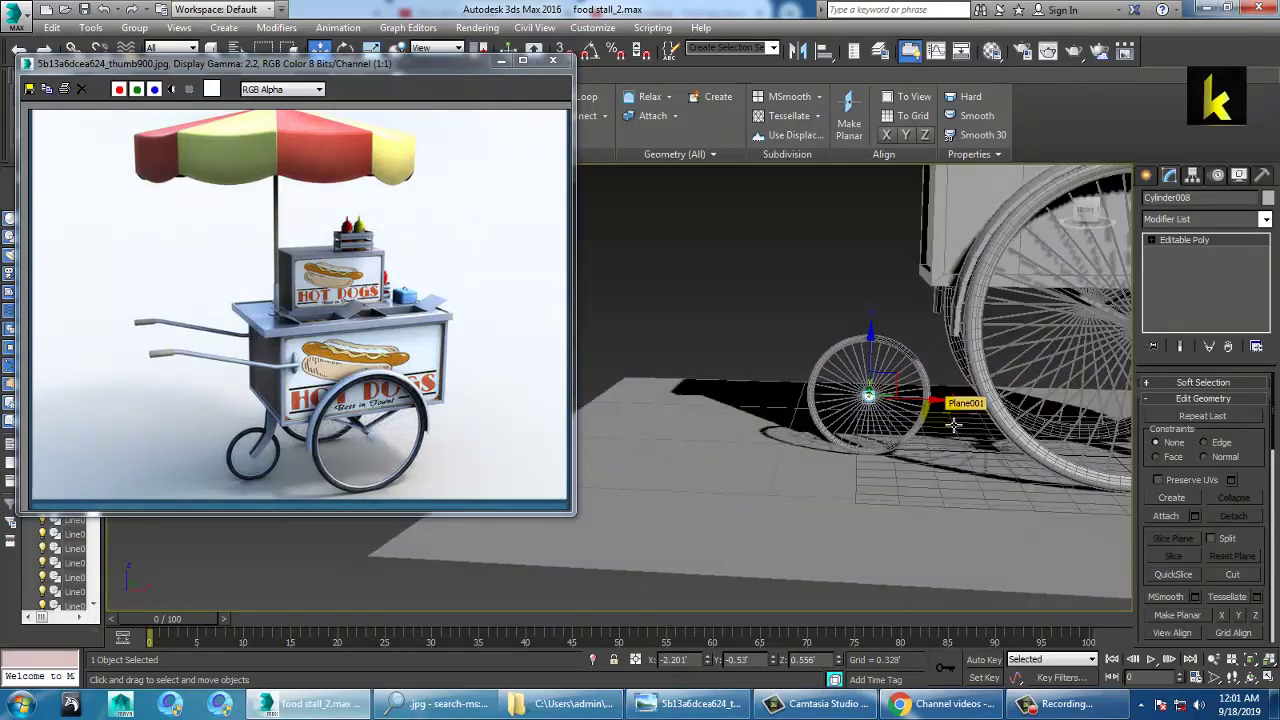
Draw a bent support line in the front view from the cart's lower corner down to the small wheel's hub
key(alt+w)
middle_drag(1018, 254, 915, 254)
key(alt+w)
scroll(920, 280, down, 5)
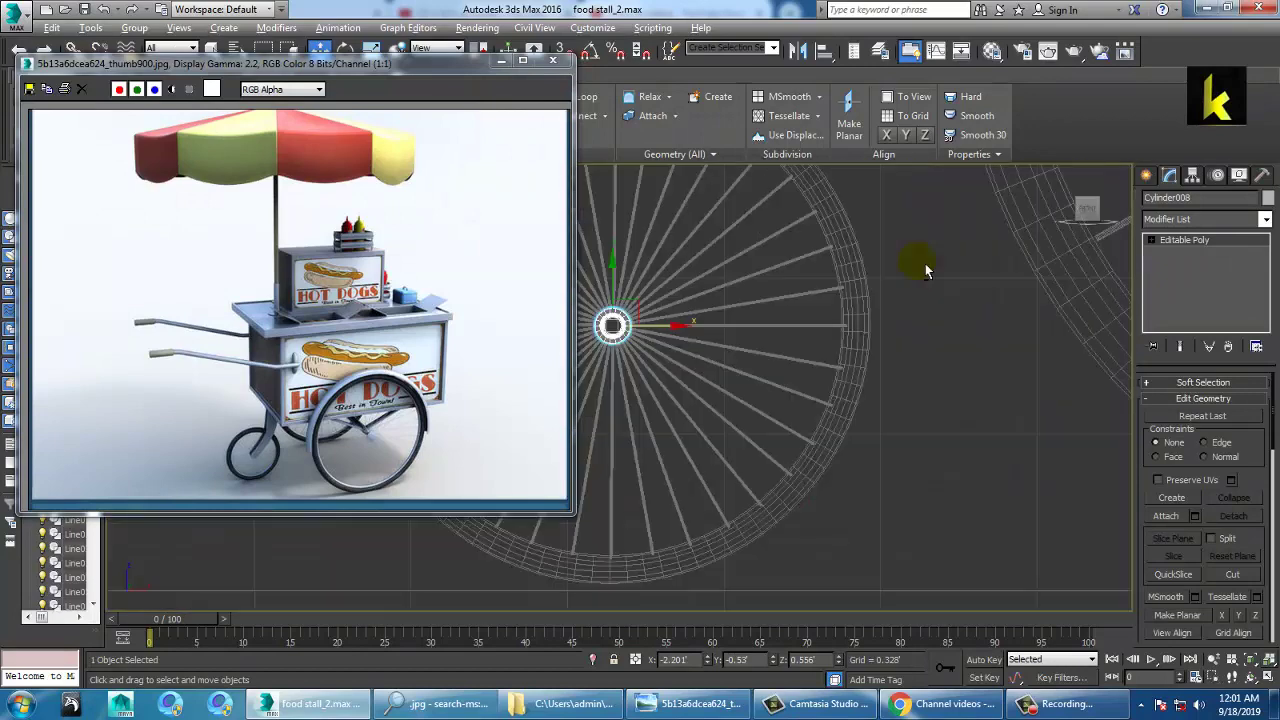
scroll(898, 429, down, 4)
middle_drag(929, 337, 918, 410)
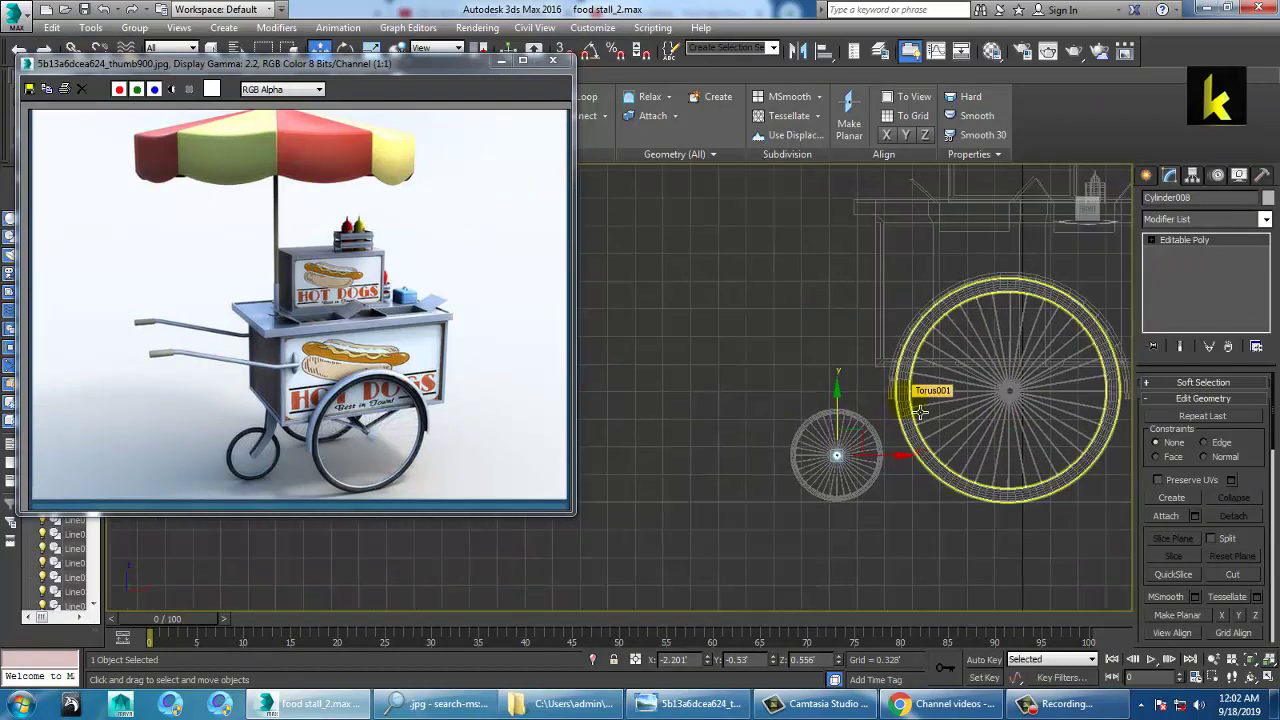
click(1147, 176)
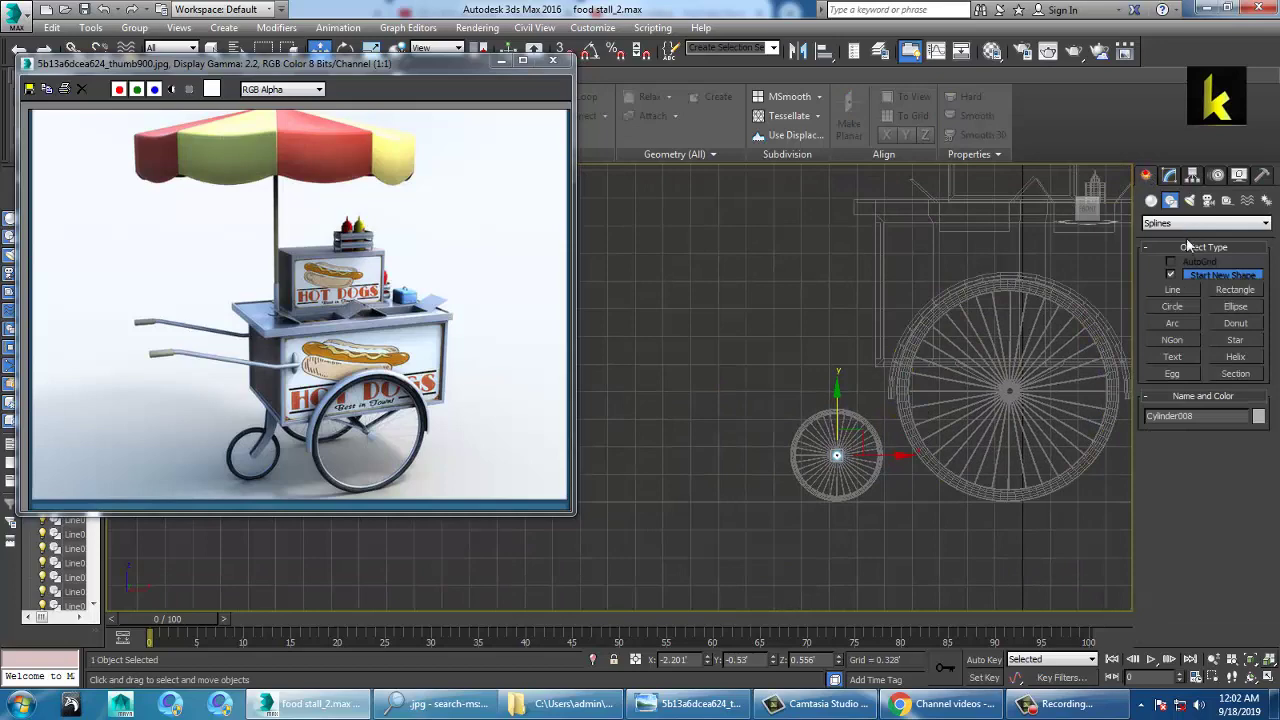
click(1174, 292)
middle_drag(980, 373, 955, 365)
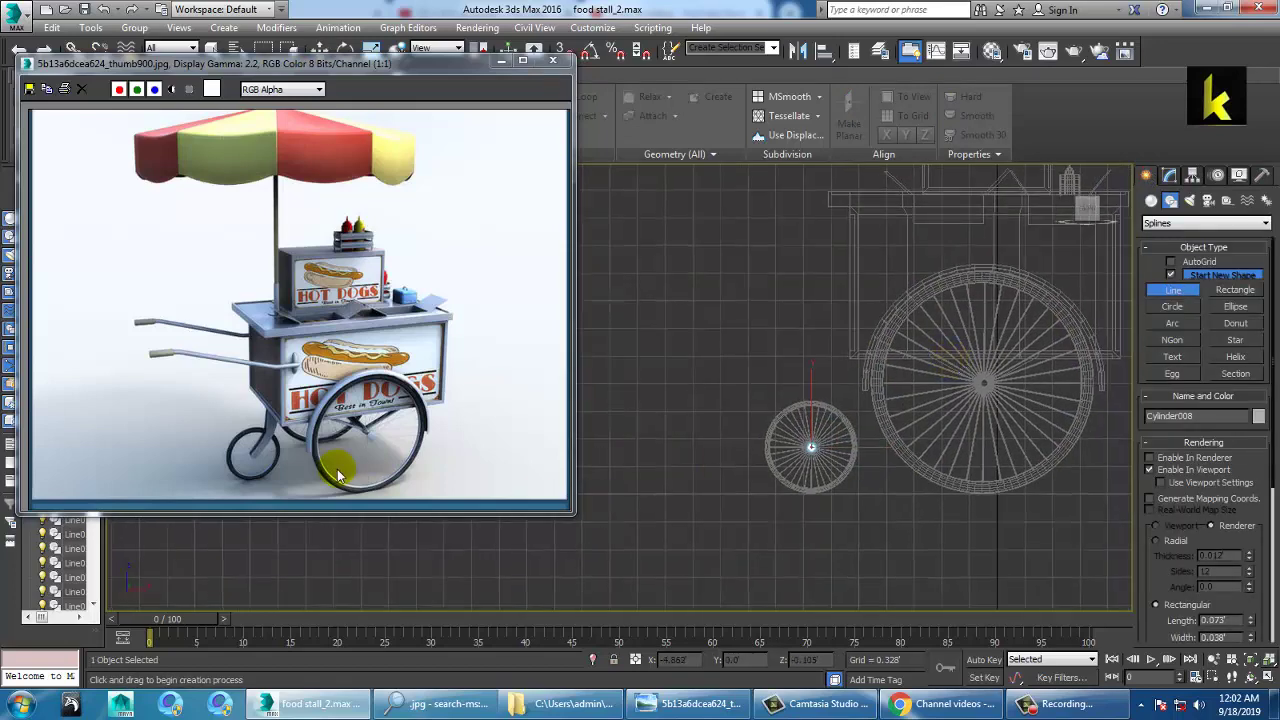
scroll(781, 451, up, 3)
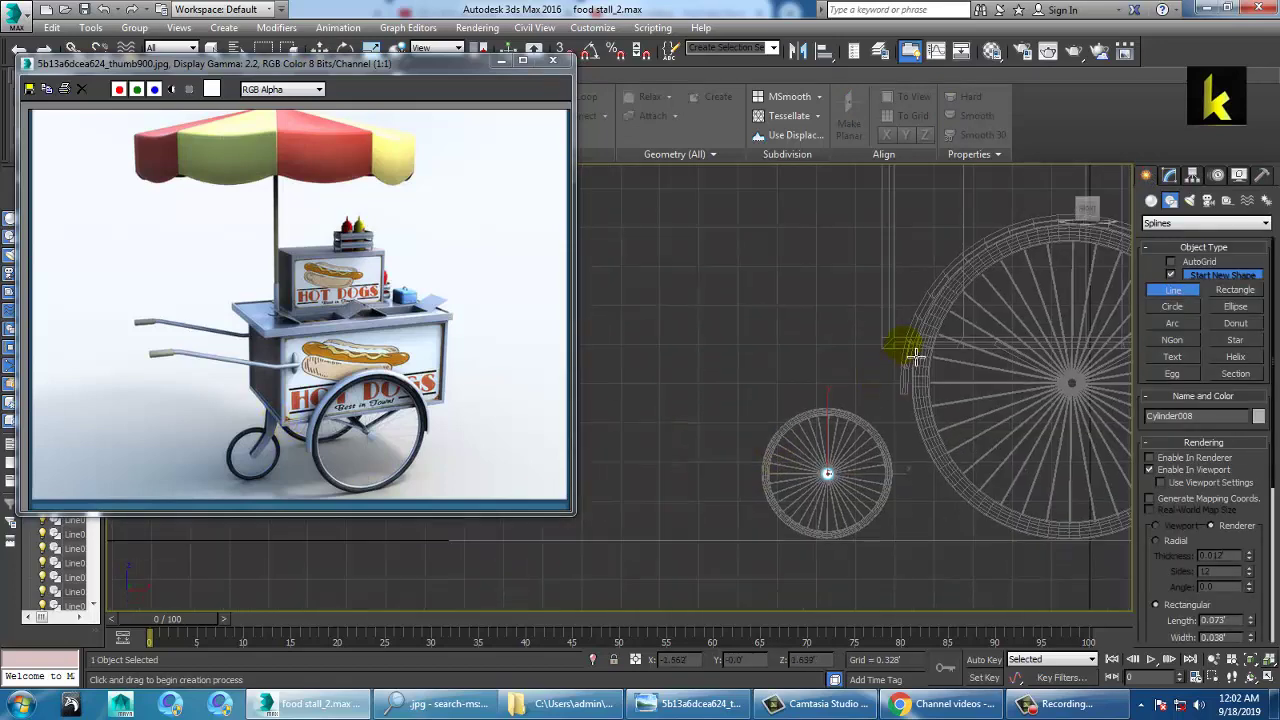
click(900, 350)
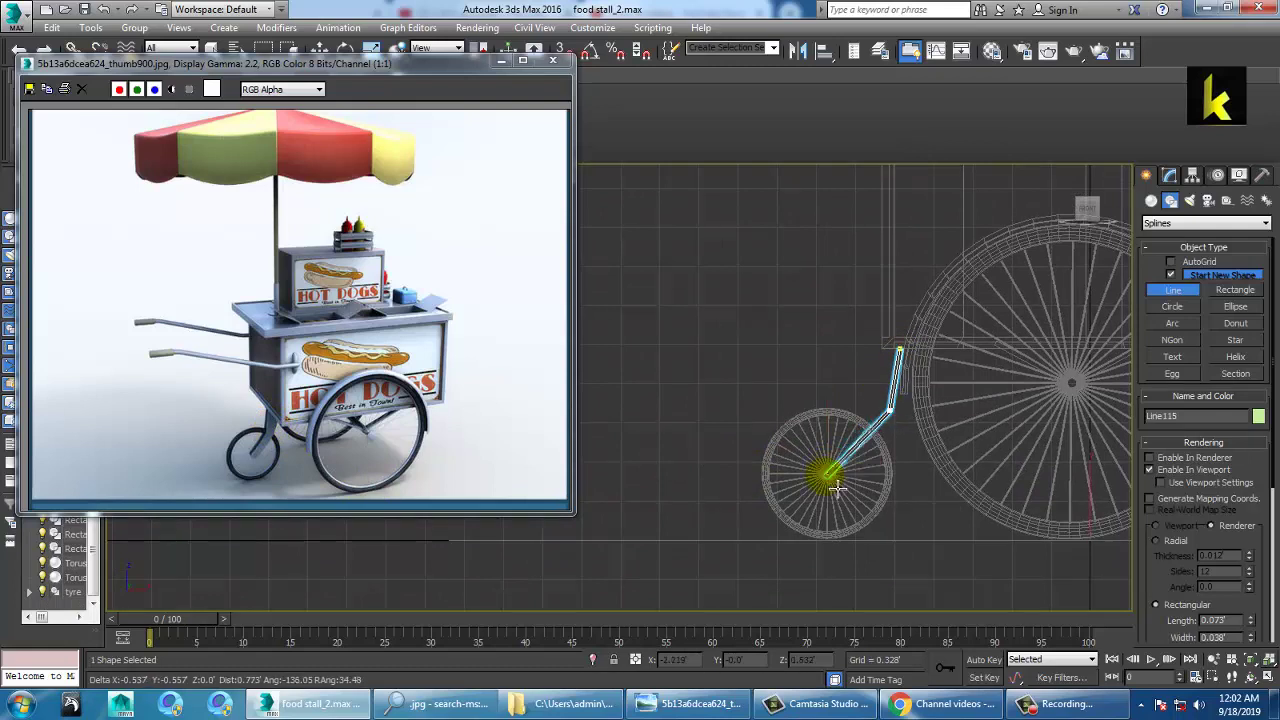
click(836, 487)
right_click(836, 487)
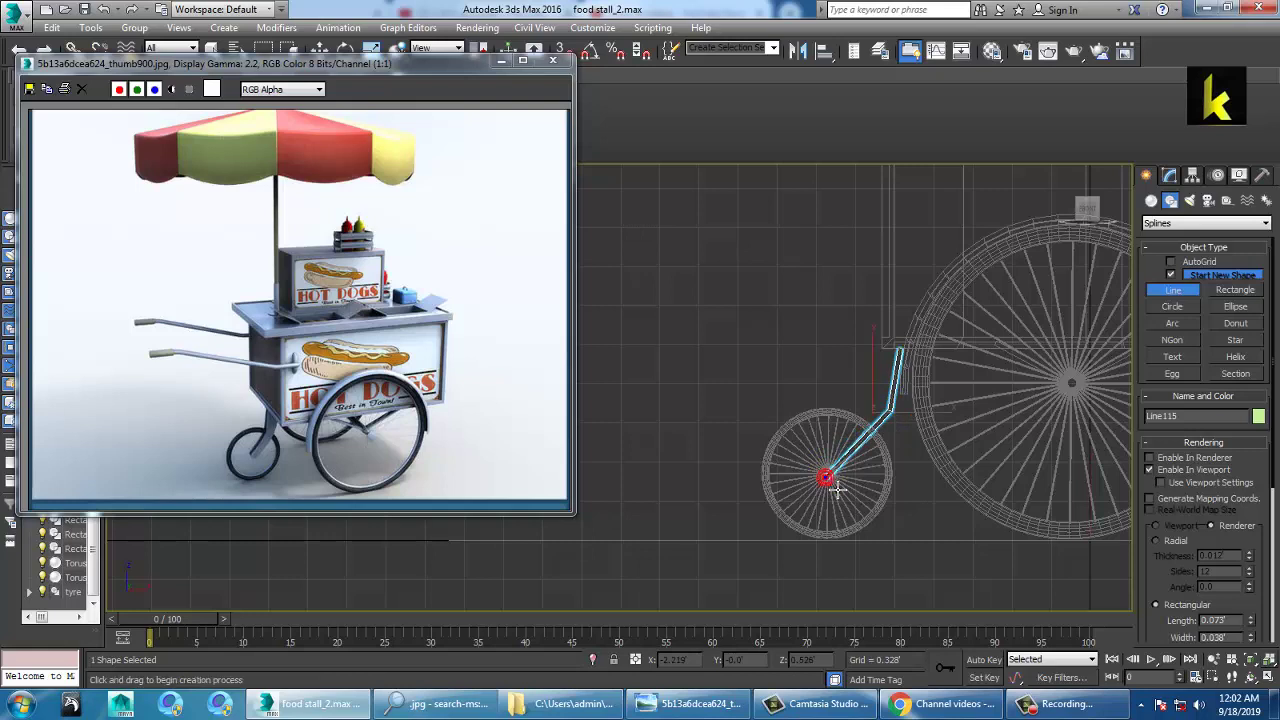
Set the support line's rectangular section to a width of 0.151' and a length of 0.023'
click(1170, 176)
drag(1248, 420, 1240, 281)
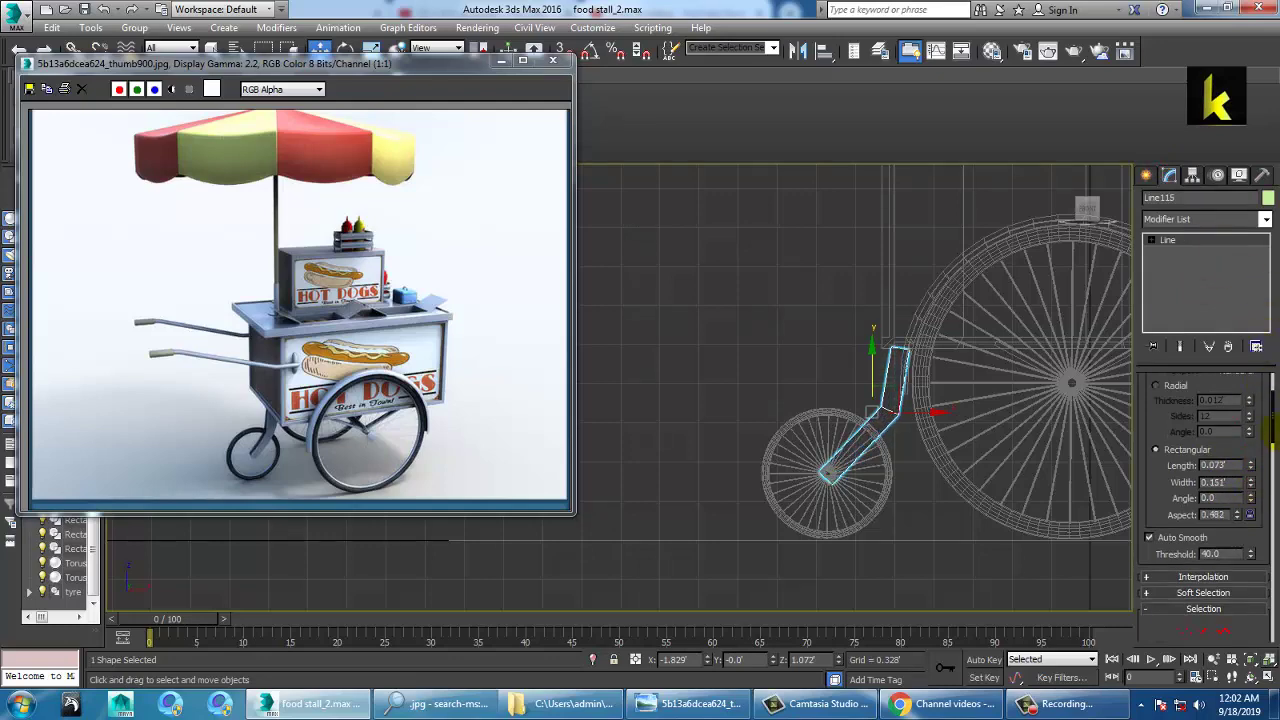
key(alt+w)
right_click(994, 551)
key(z)
key(alt+w)
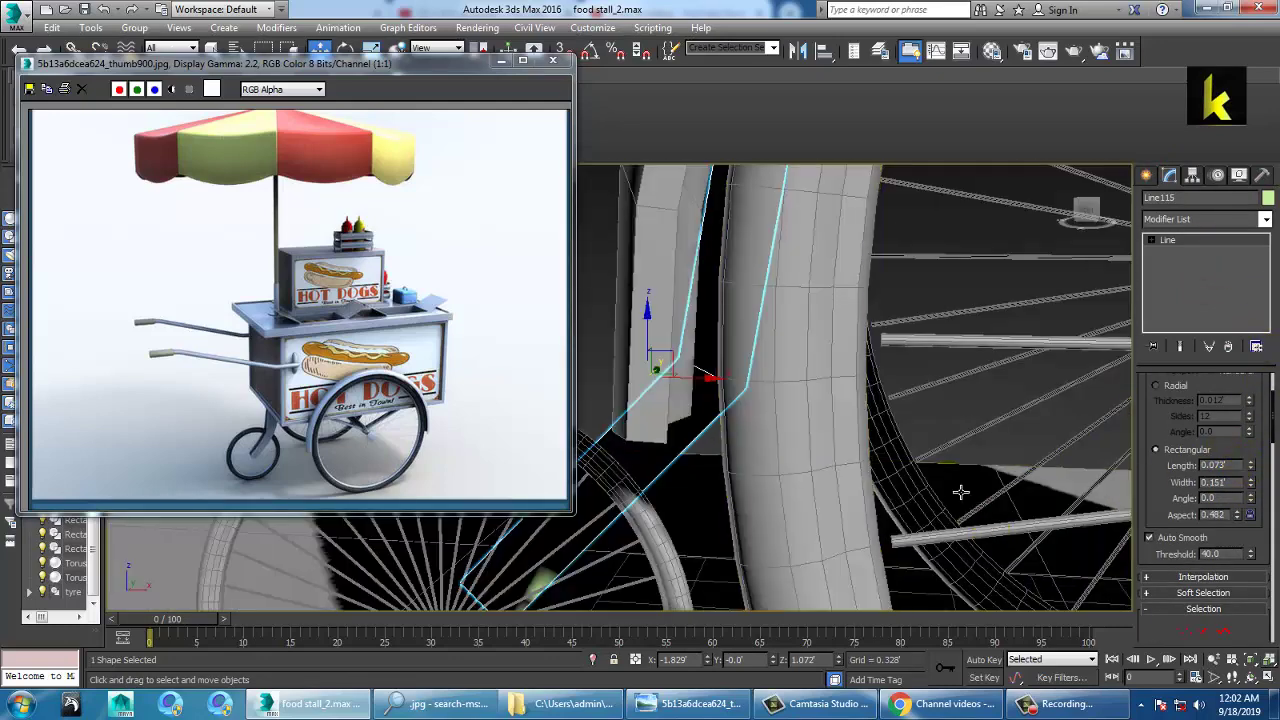
alt+middle_drag(963, 491, 1006, 483)
scroll(1006, 483, down, 4)
drag(1252, 467, 1257, 516)
Adjust the length of the small wheel's axle by moving the vertices at one end along Y
alt+middle_drag(884, 537, 914, 467)
alt+middle_drag(914, 467, 929, 500)
scroll(877, 478, up, 3)
click(845, 460)
scroll(869, 492, up, 4)
key(r)
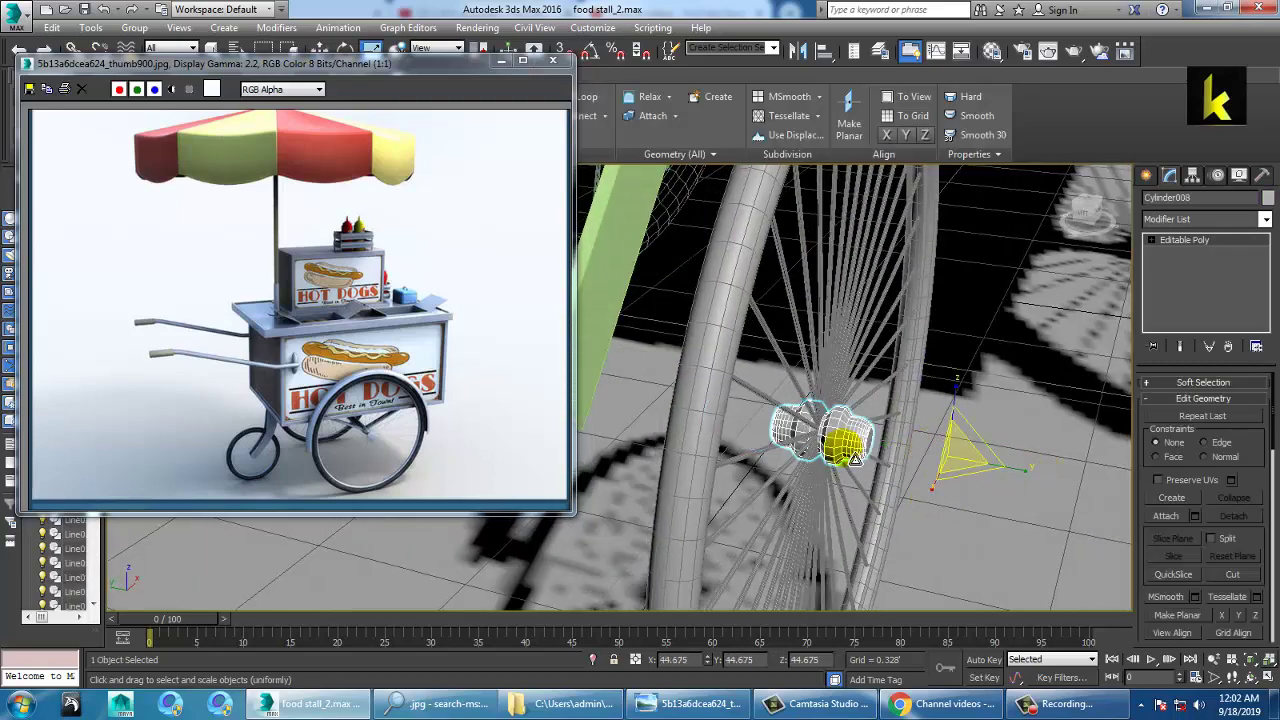
key(1)
alt+middle_drag(860, 458, 897, 447)
key(w)
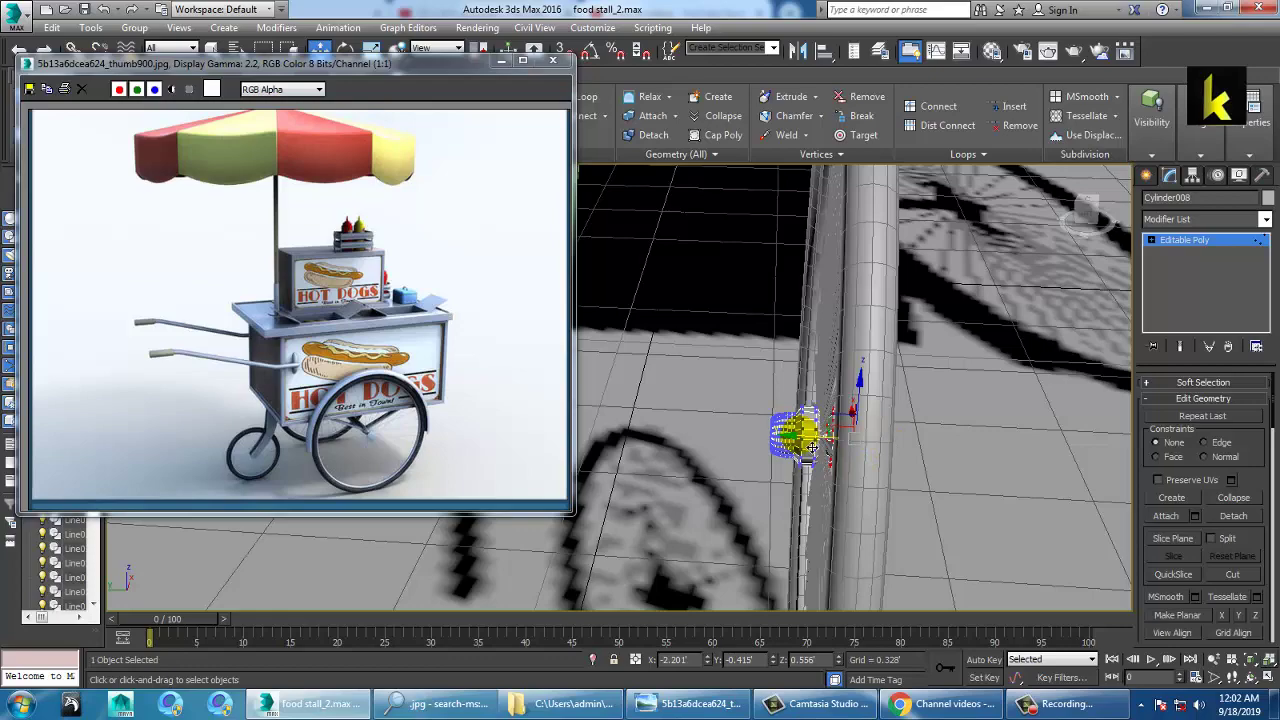
drag(851, 447, 856, 447)
click(1172, 241)
Reposition the whole small axle along Y so that it protrudes on both sides of the wheel
alt+middle_drag(914, 401, 810, 450)
scroll(925, 409, down, 4)
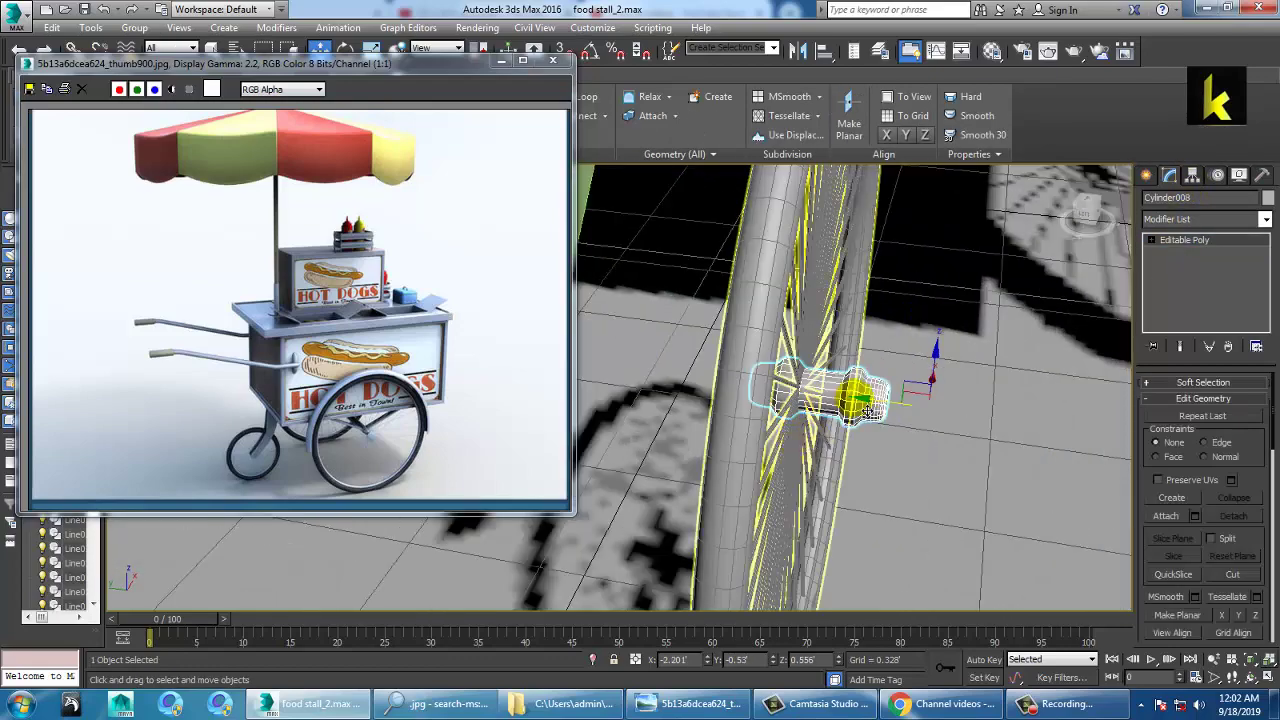
drag(872, 401, 854, 398)
click(1181, 240)
middle_drag(610, 262, 756, 339)
click(700, 331)
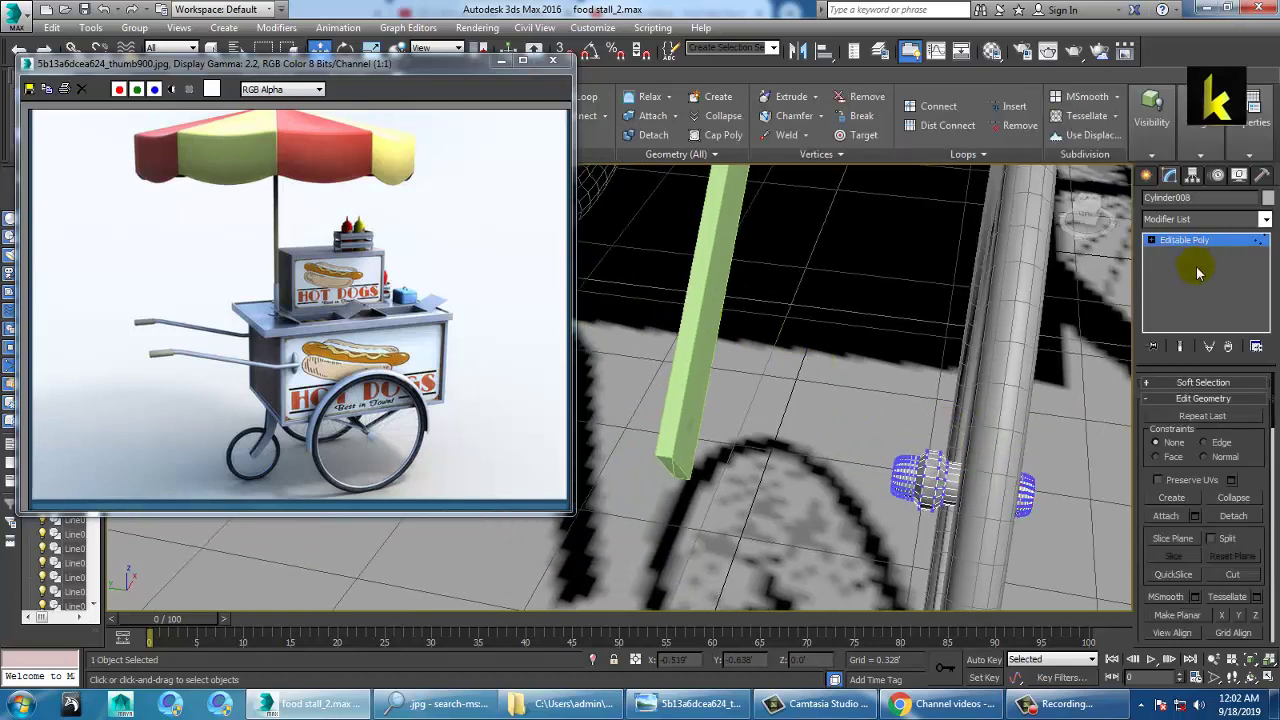
click(1192, 241)
Move the support arm along Y to about -0.444', beside the small wheel at the end of its axle
click(688, 372)
scroll(800, 393, down, 3)
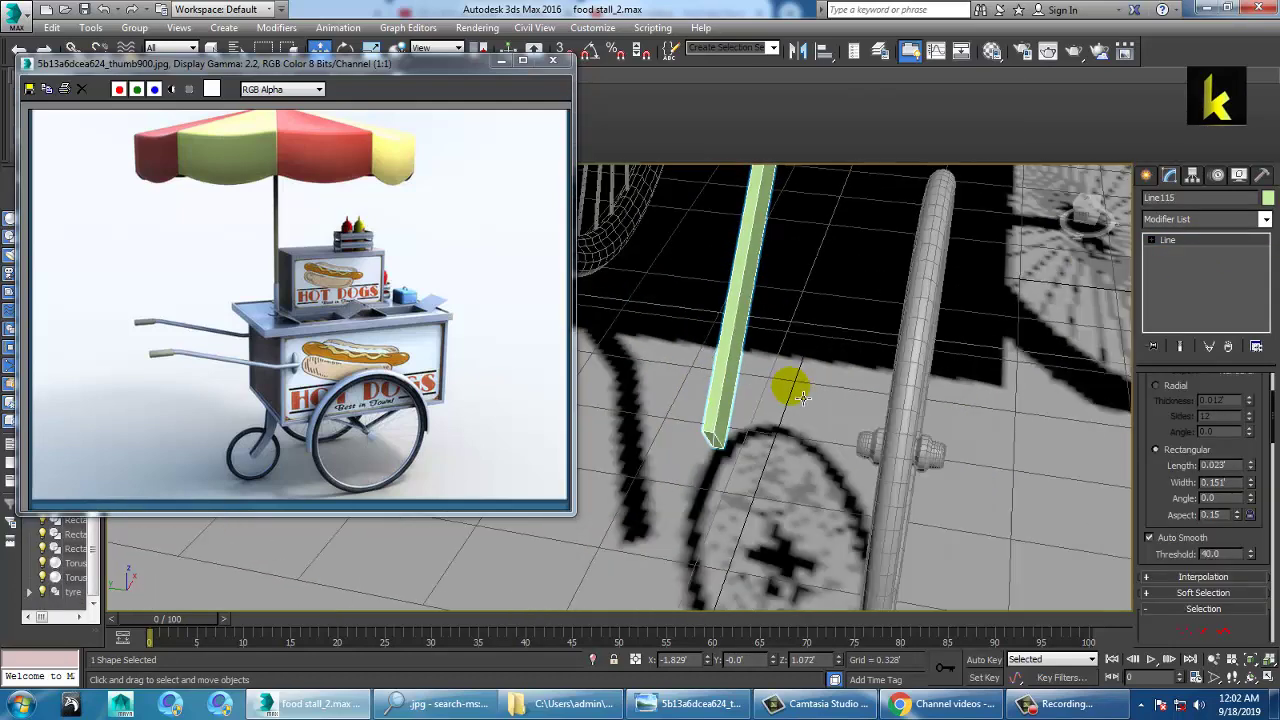
scroll(800, 402, down, 5)
drag(743, 376, 809, 390)
alt+middle_drag(920, 442, 800, 487)
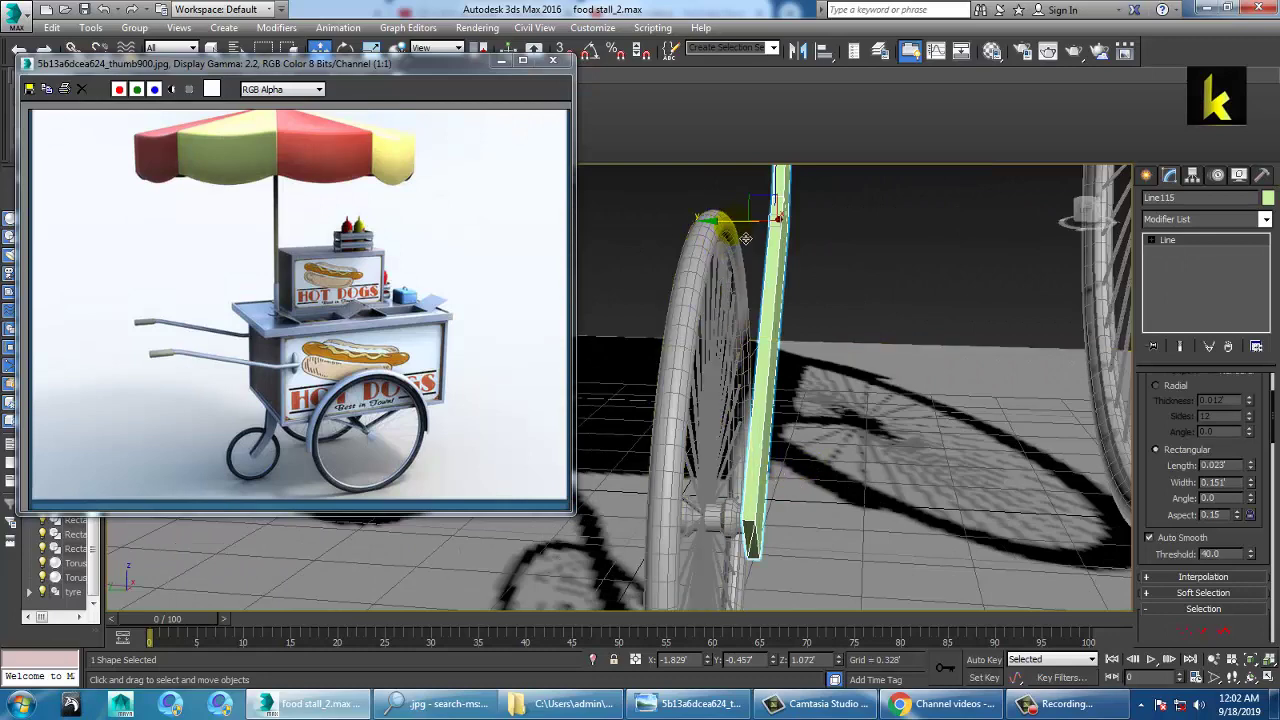
drag(741, 236, 732, 228)
alt+middle_drag(874, 447, 800, 404)
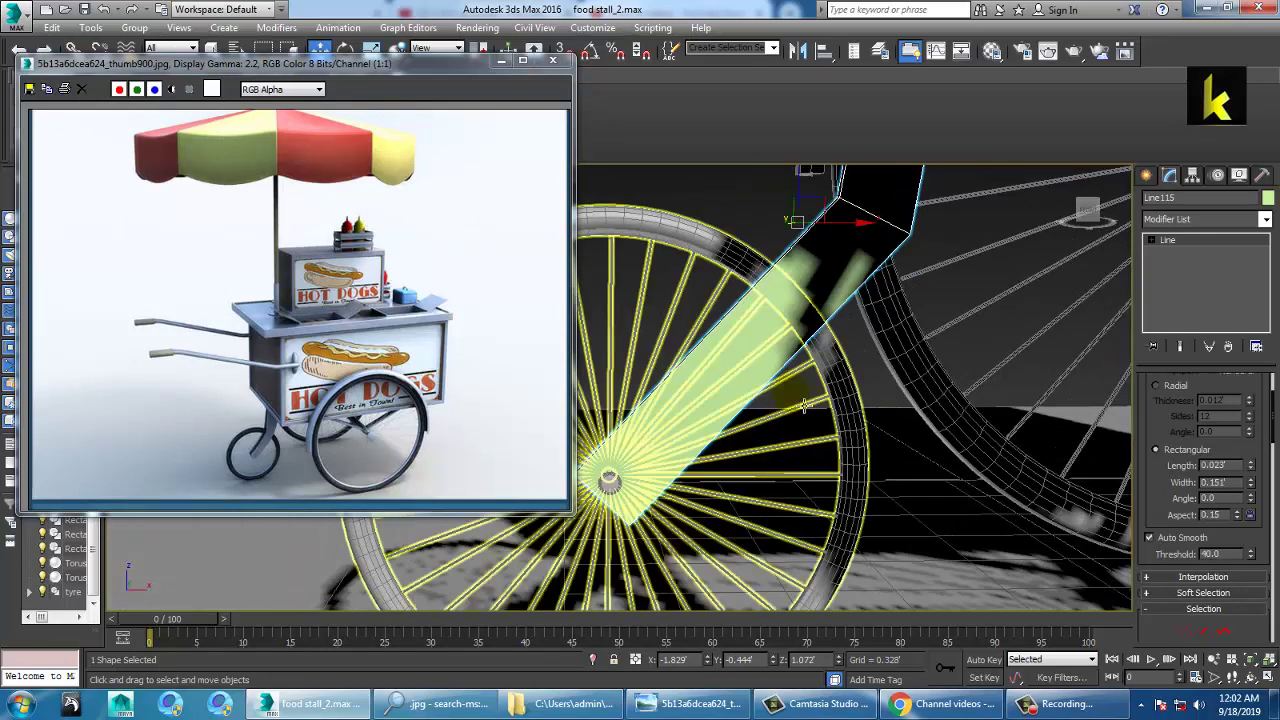
Convert the support arm to Editable Poly and taper its lower end at the hub by scaling the end vertices
right_click(763, 292)
mouse_move(848, 456)
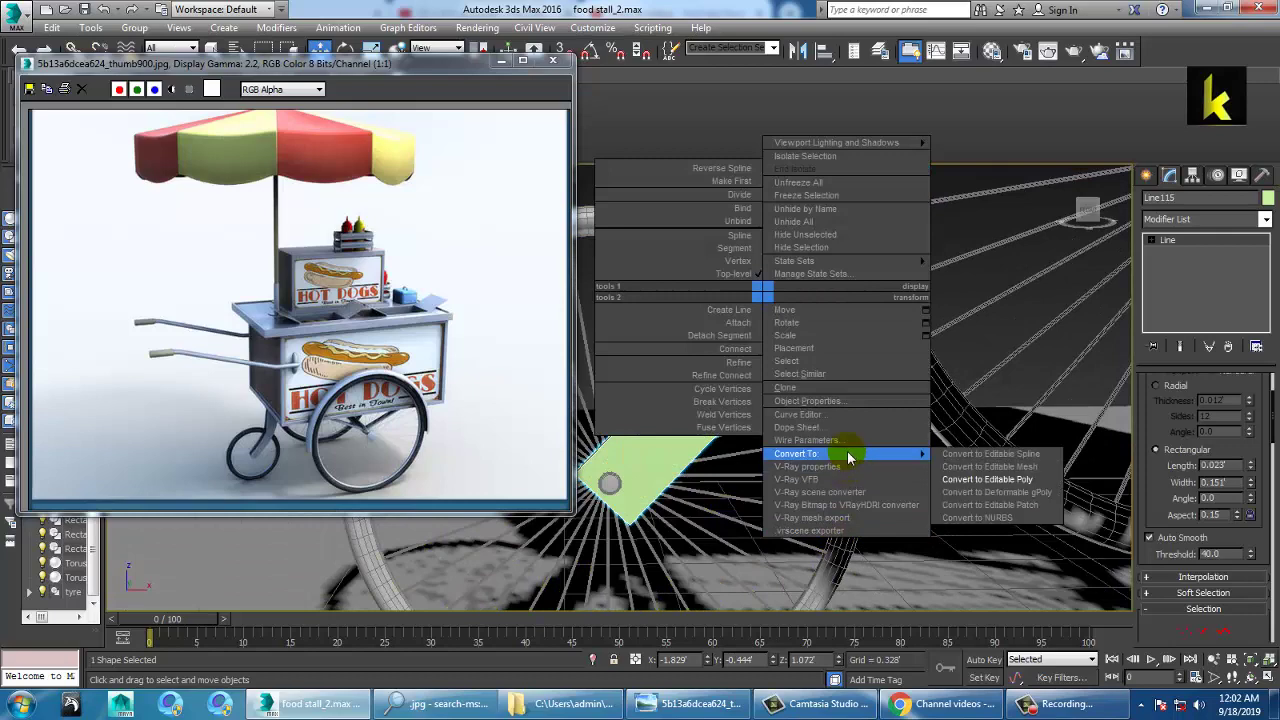
click(993, 479)
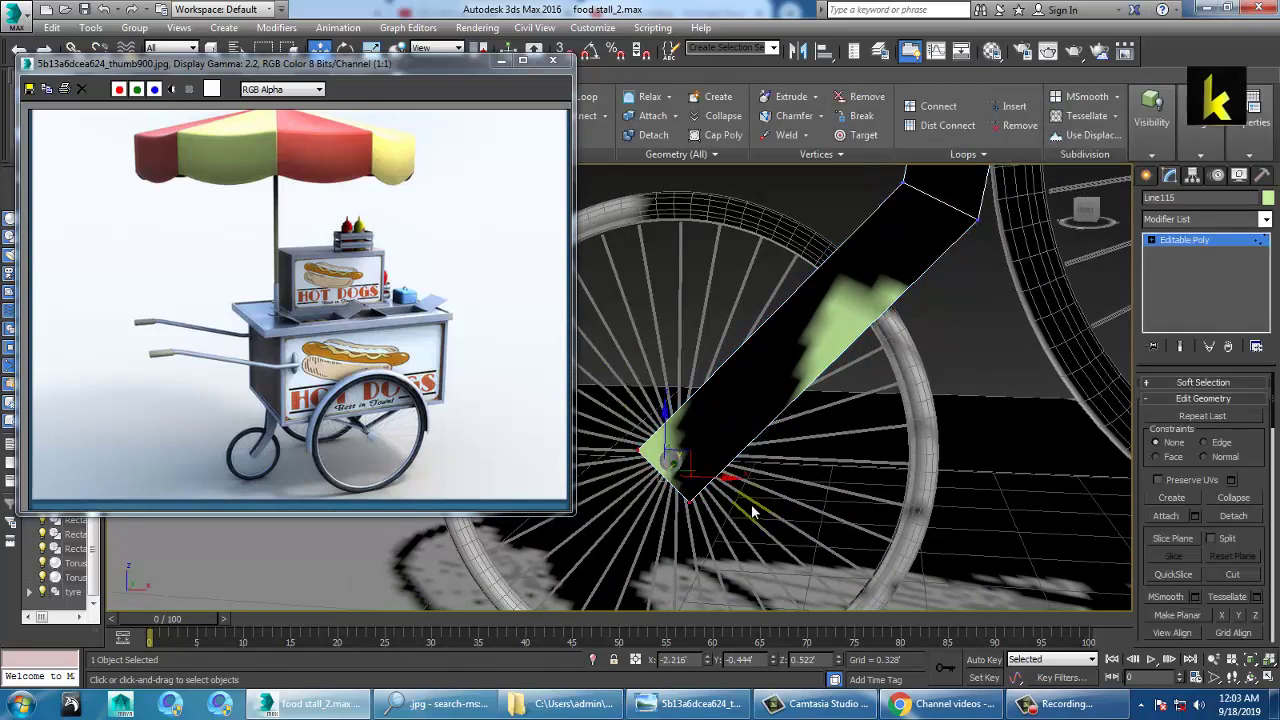
key(e)
drag(708, 498, 730, 535)
alt+middle_drag(730, 535, 858, 462)
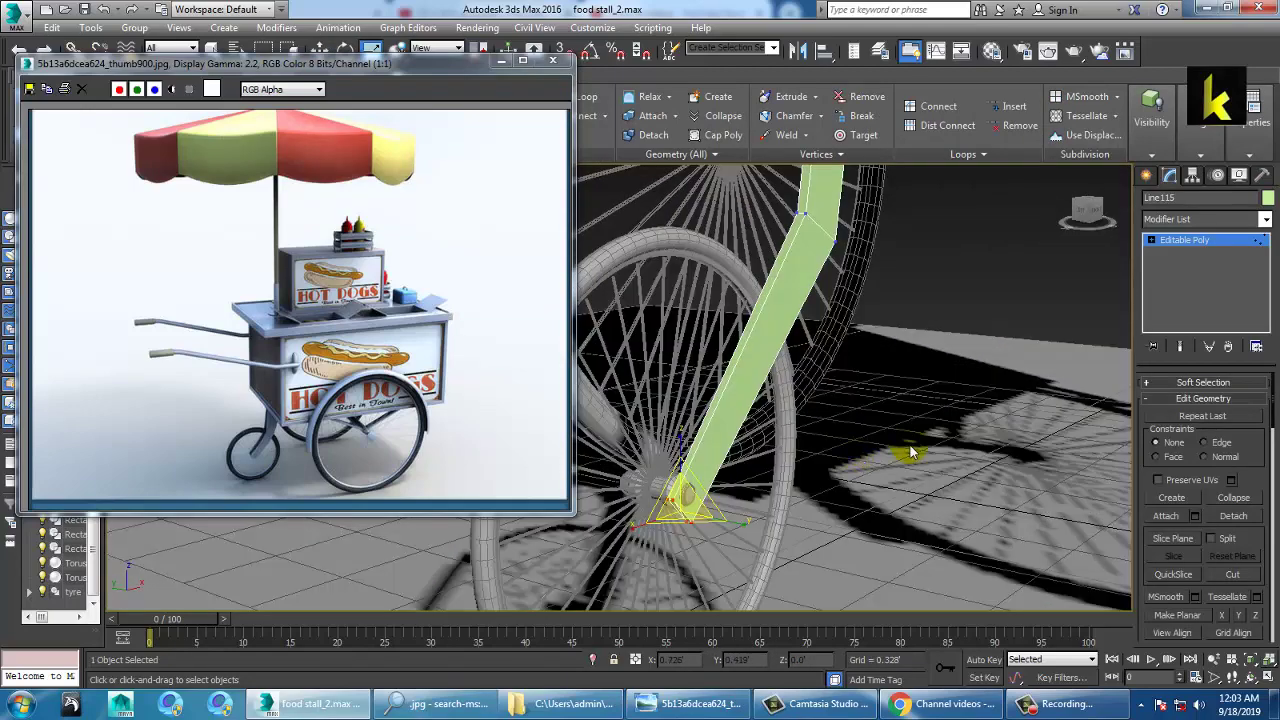
click(1199, 245)
Clone the support arm as a single Copy on the opposite side of the small wheel
scroll(811, 408, down, 4)
alt+middle_drag(811, 408, 745, 388)
middle_drag(745, 388, 841, 418)
alt+middle_drag(919, 418, 777, 403)
key(w)
shift+drag(783, 384, 755, 391)
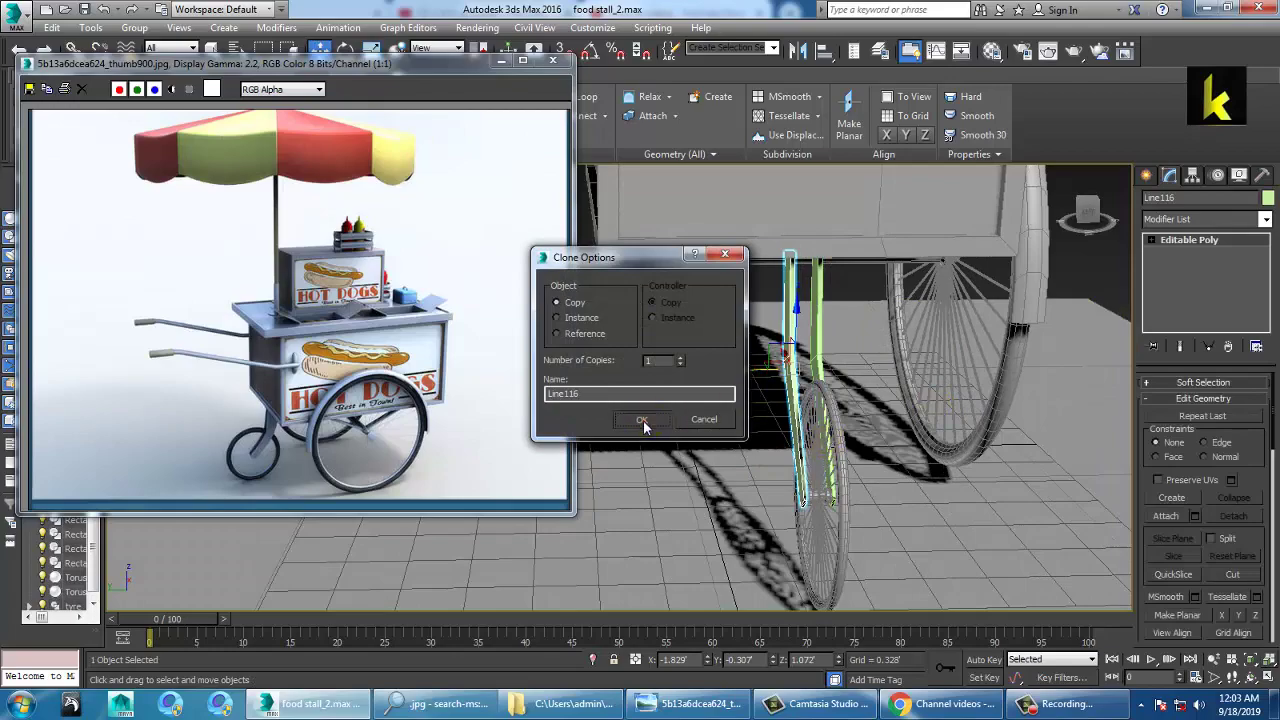
click(643, 425)
Select all objects in the scene, assign them one common object colour, and clear the selection
key(z)
mouse_move(765, 438)
alt+middle_down()
mouse_move(894, 451)
mouse_move(831, 466)
alt+middle_up()
mouse_move(1018, 355)
alt+middle_down()
mouse_move(1030, 345)
mouse_move(1000, 349)
mouse_move(968, 433)
mouse_move(811, 425)
alt+middle_up()
key(ctrl+a)
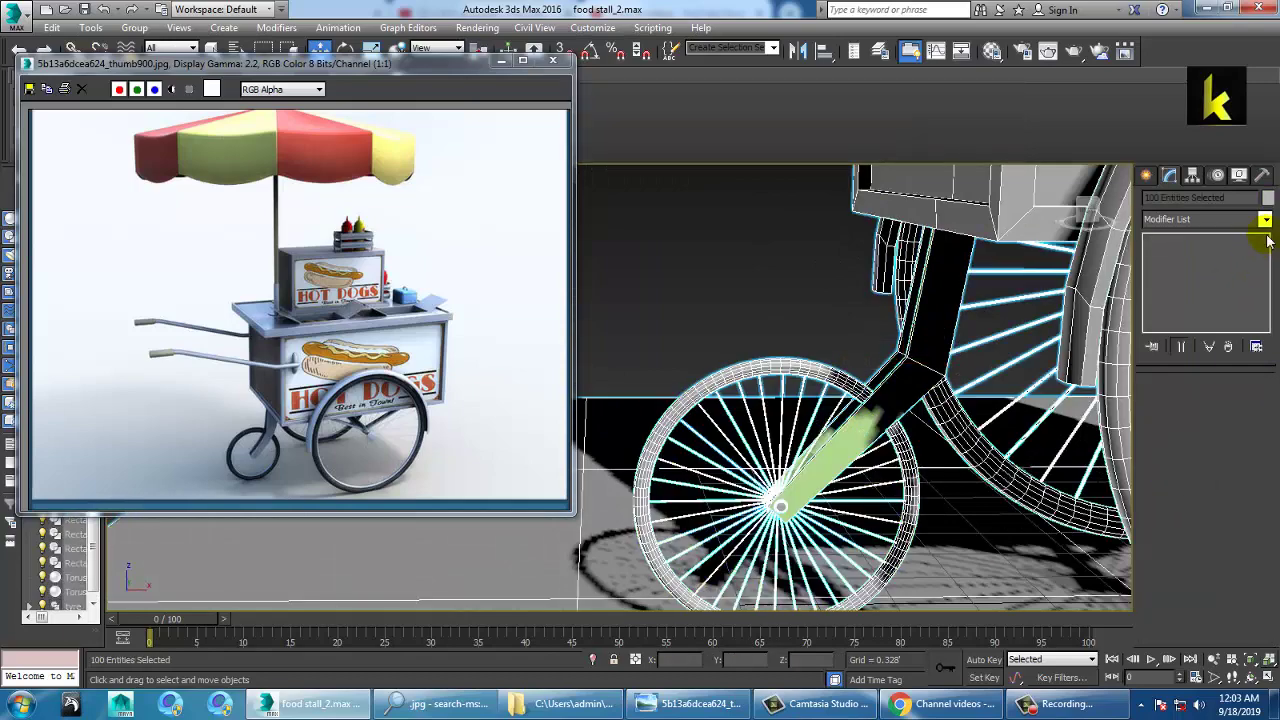
click(1270, 198)
click(732, 438)
scroll(1057, 371, down, 8)
alt+middle_drag(1057, 371, 960, 345)
click(800, 260)
Draw the push handle in the front view as a radial line, horizontal at the cart body, rising outward to a level grip
alt+middle_drag(908, 397, 871, 394)
scroll(871, 394, up, 3)
key(alt+w)
click(861, 284)
key(alt+w)
scroll(848, 300, down, 3)
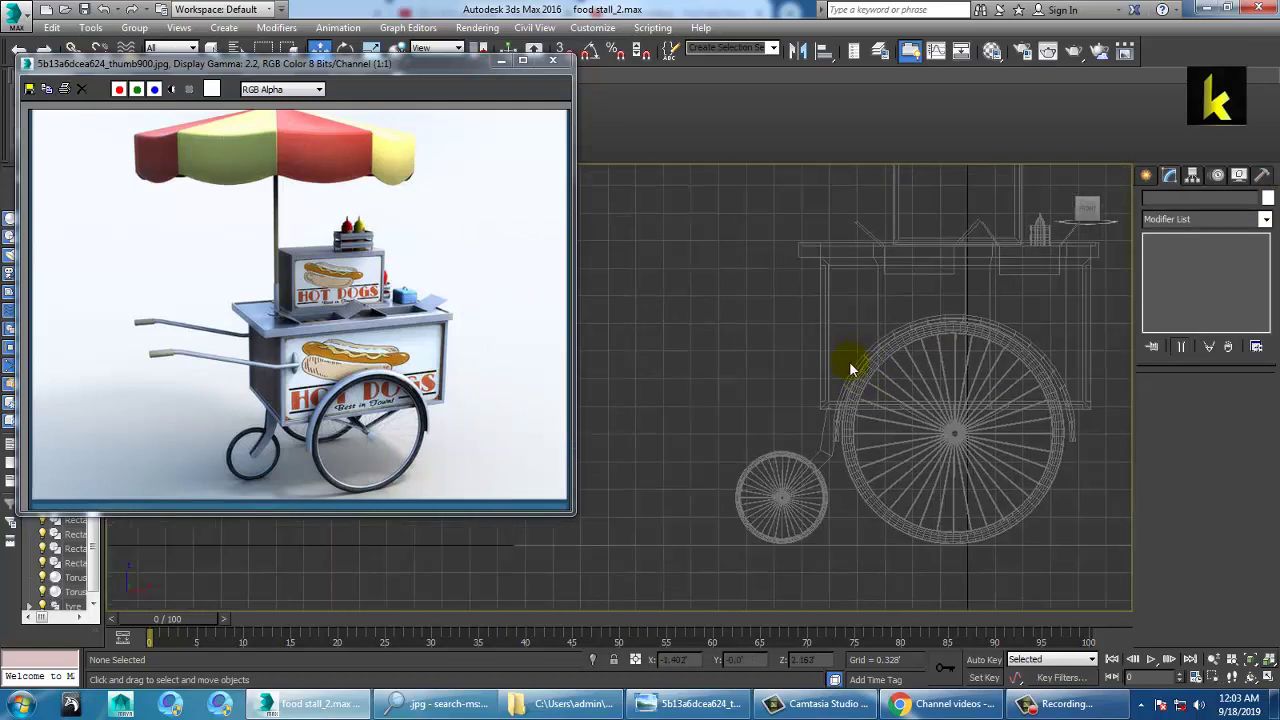
scroll(856, 372, up, 2)
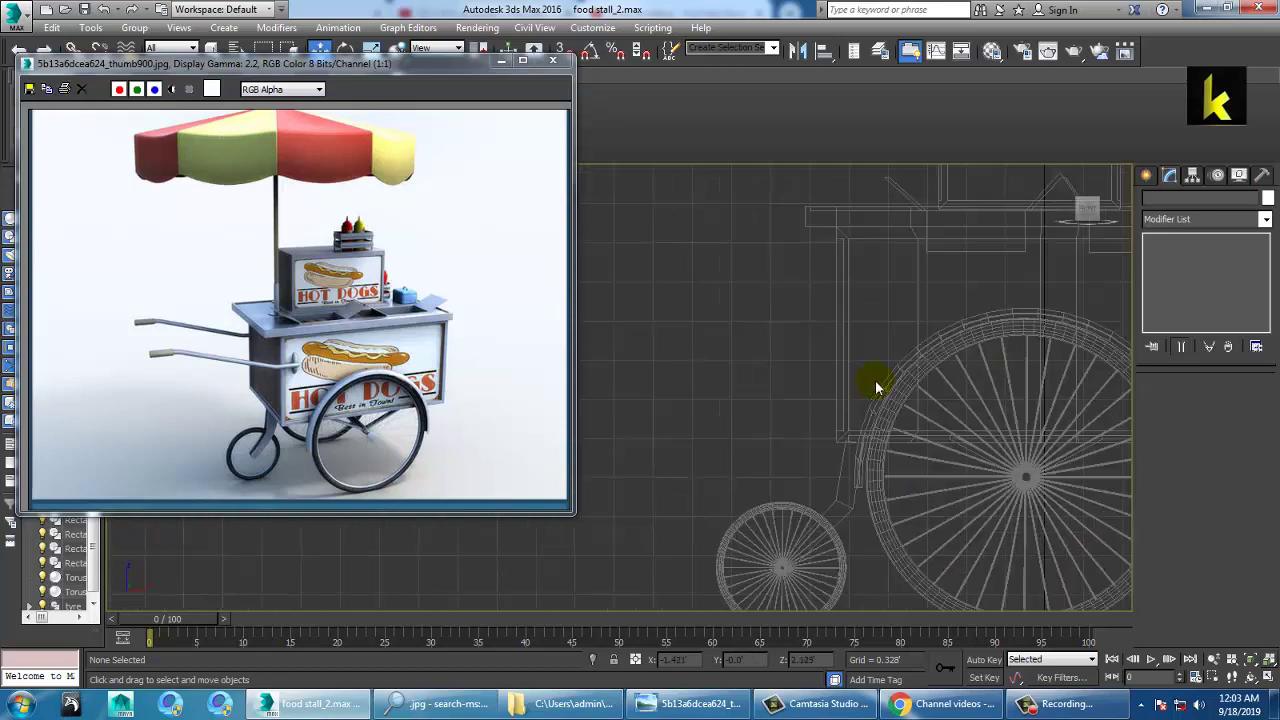
click(1146, 176)
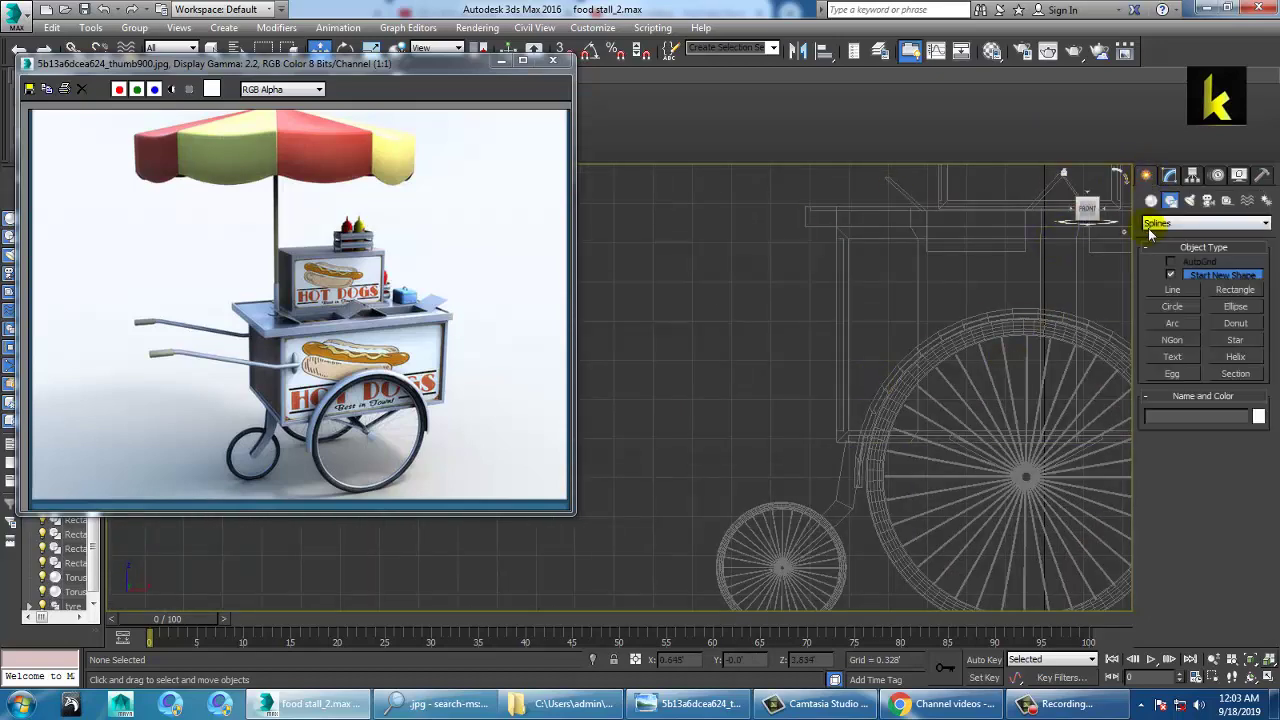
click(1174, 290)
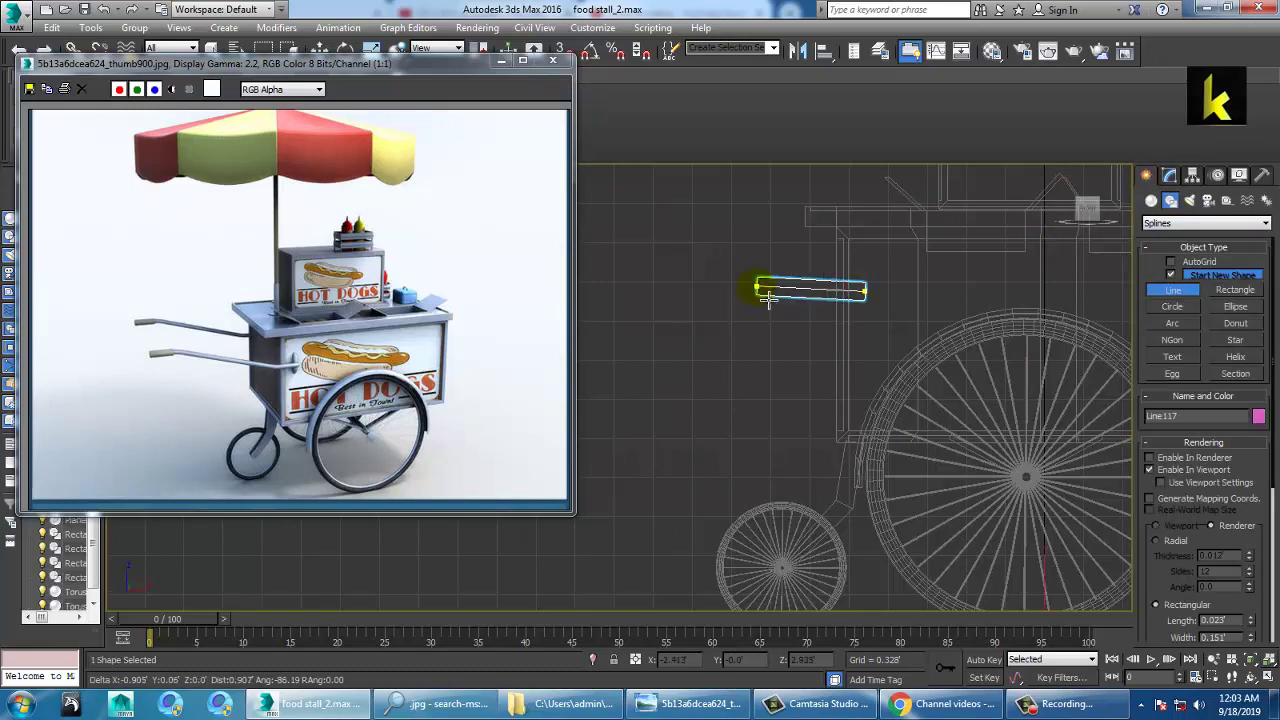
right_click(763, 291)
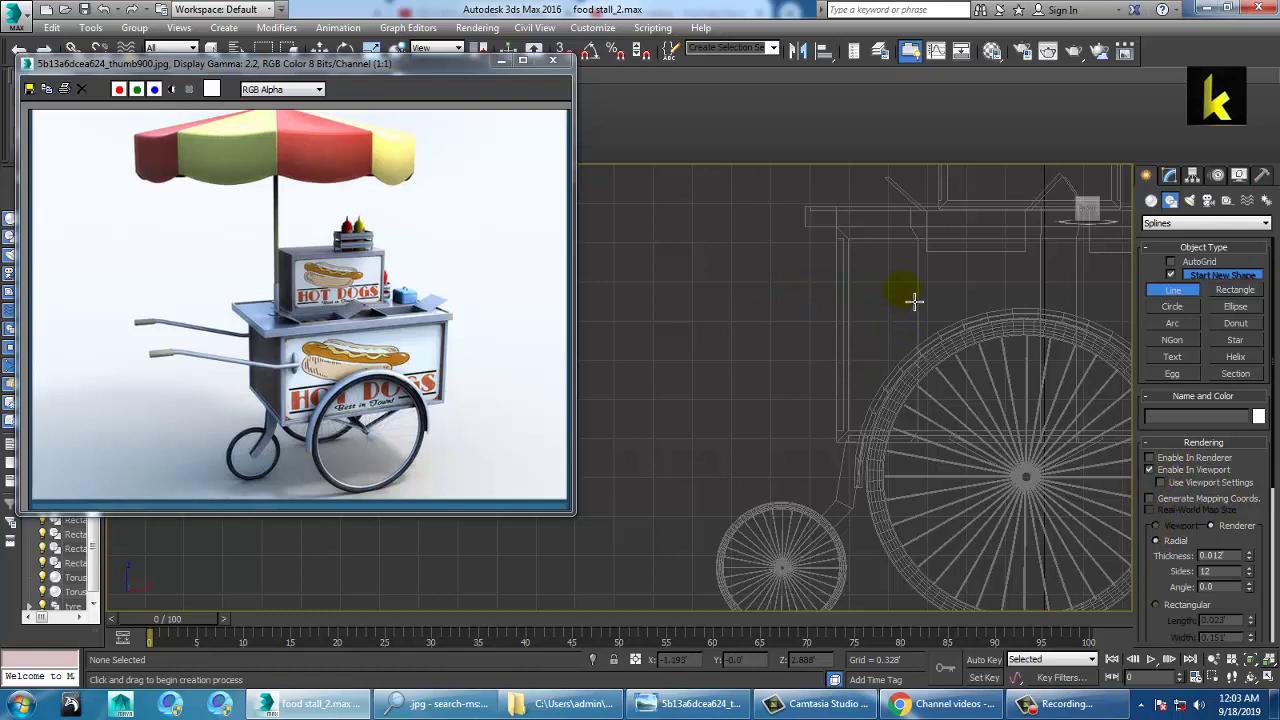
click(876, 297)
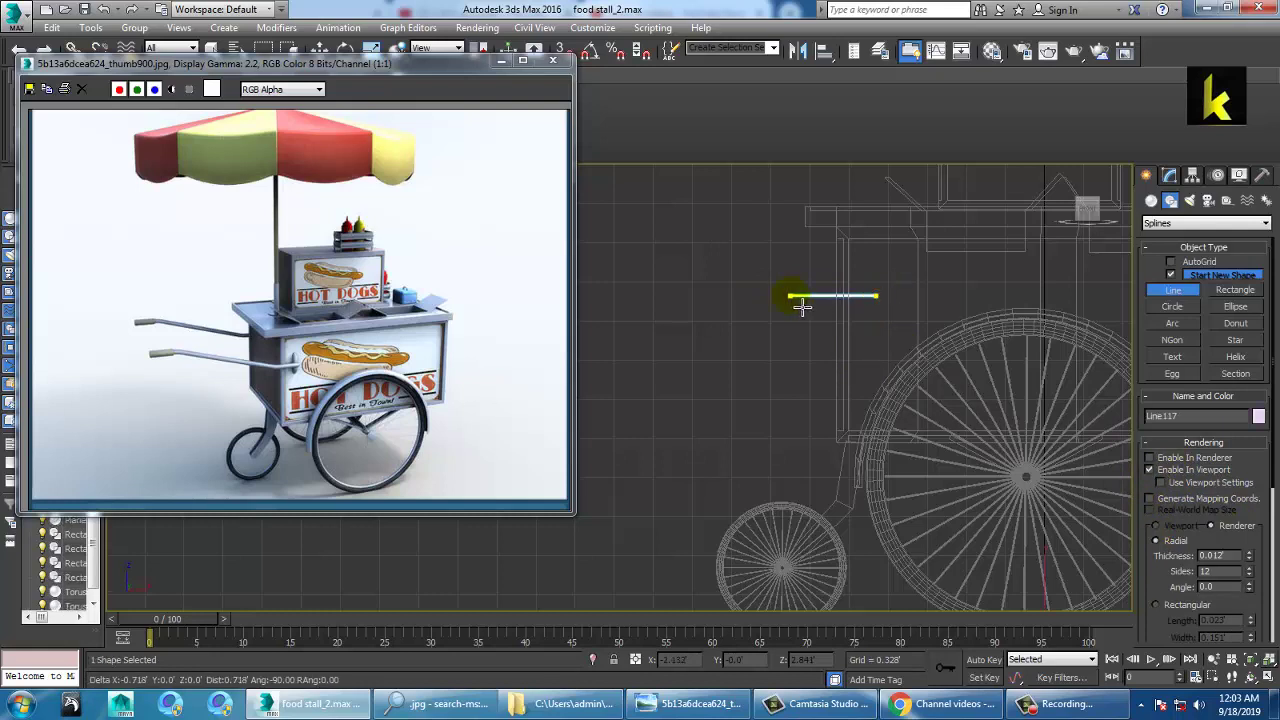
click(791, 296)
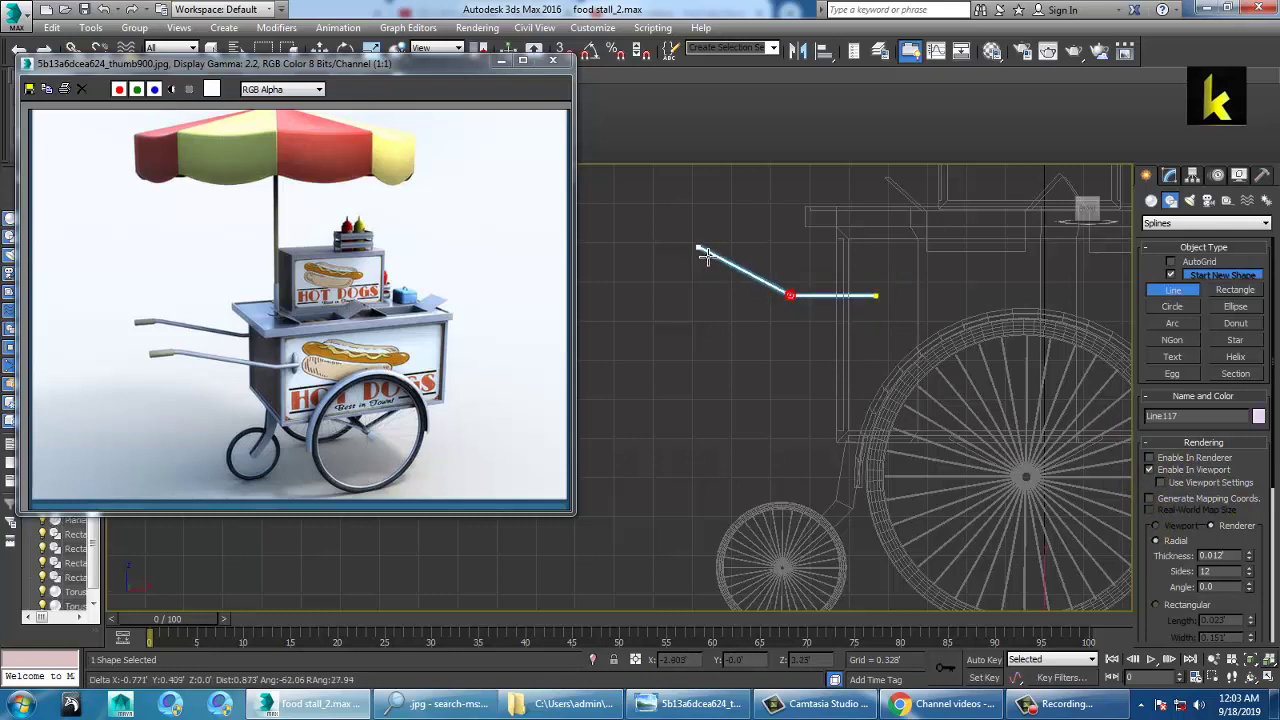
middle_drag(640, 237, 775, 303)
drag(737, 312, 715, 313)
click(674, 314)
right_click(674, 314)
Increase the push handle's radial thickness to about 0.081'
key(w)
key(alt+w)
middle_click(1020, 420)
key(alt+w)
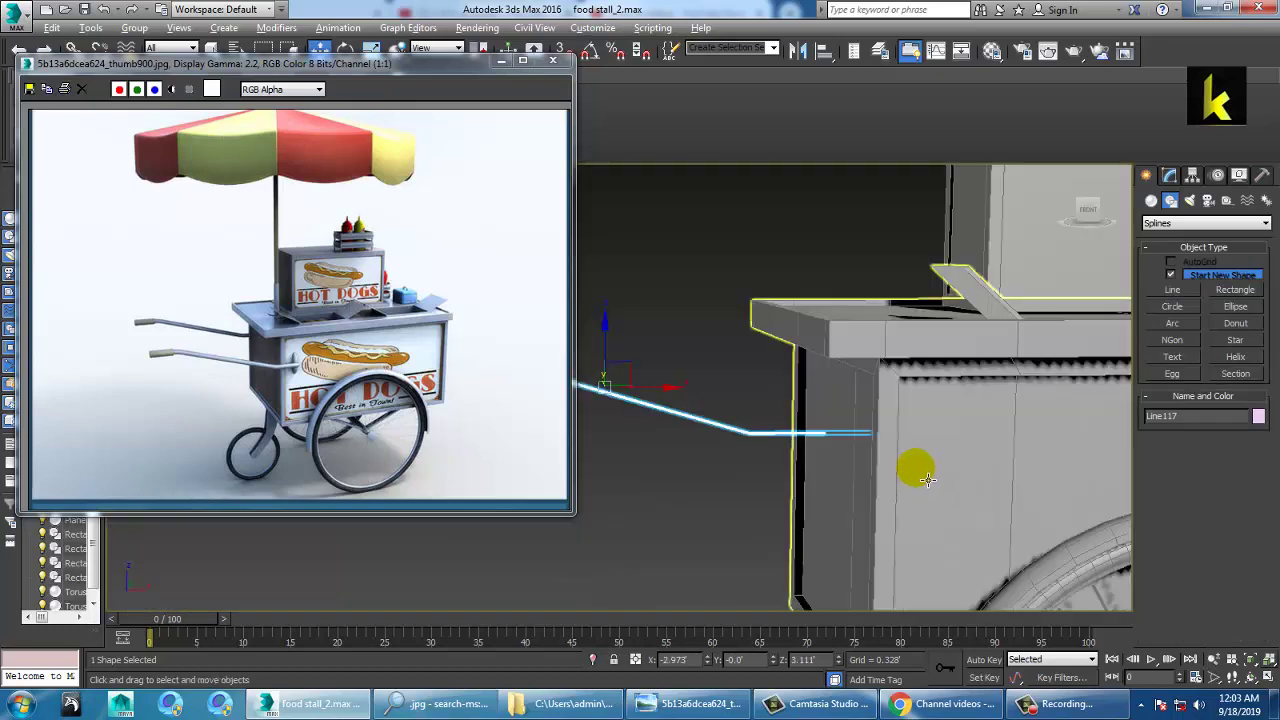
alt+middle_drag(928, 486, 940, 460)
click(1171, 176)
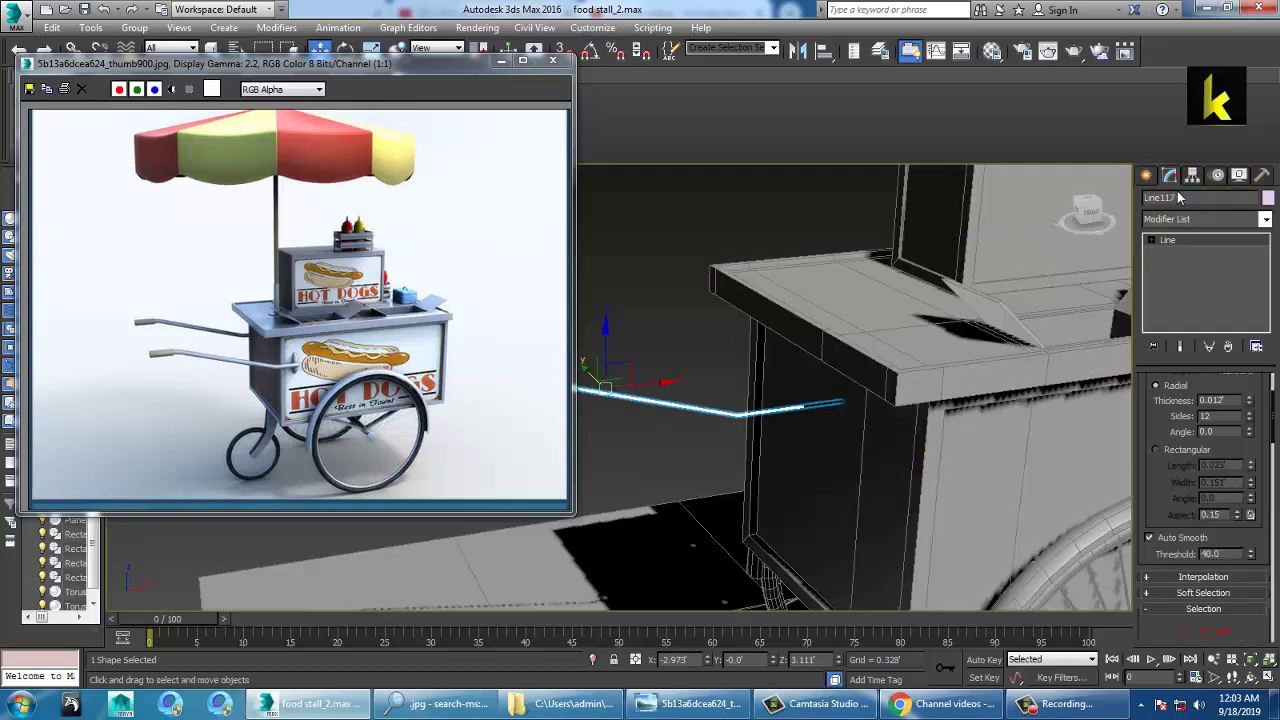
drag(1250, 404, 1250, 376)
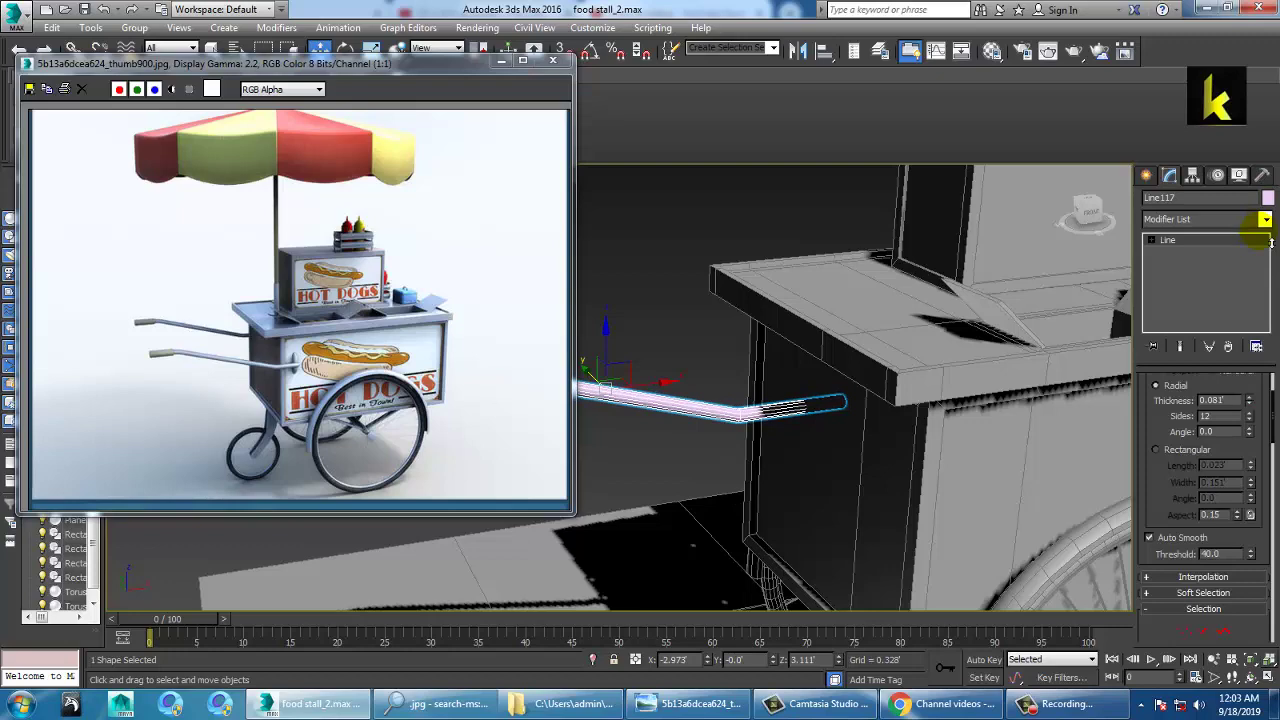
Move the push handle across the cart so it runs along the outside of the cart body's side
middle_drag(818, 421, 898, 424)
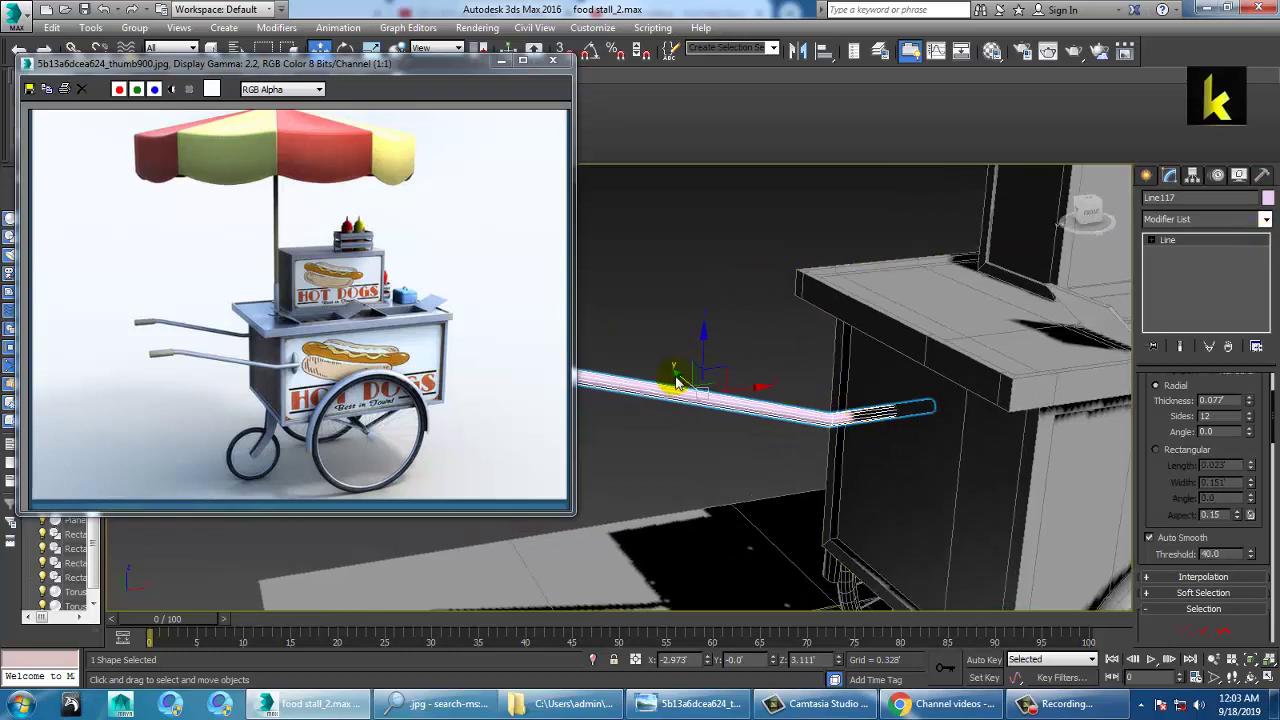
drag(693, 389, 832, 485)
scroll(824, 468, down, 4)
alt+middle_drag(828, 464, 790, 428)
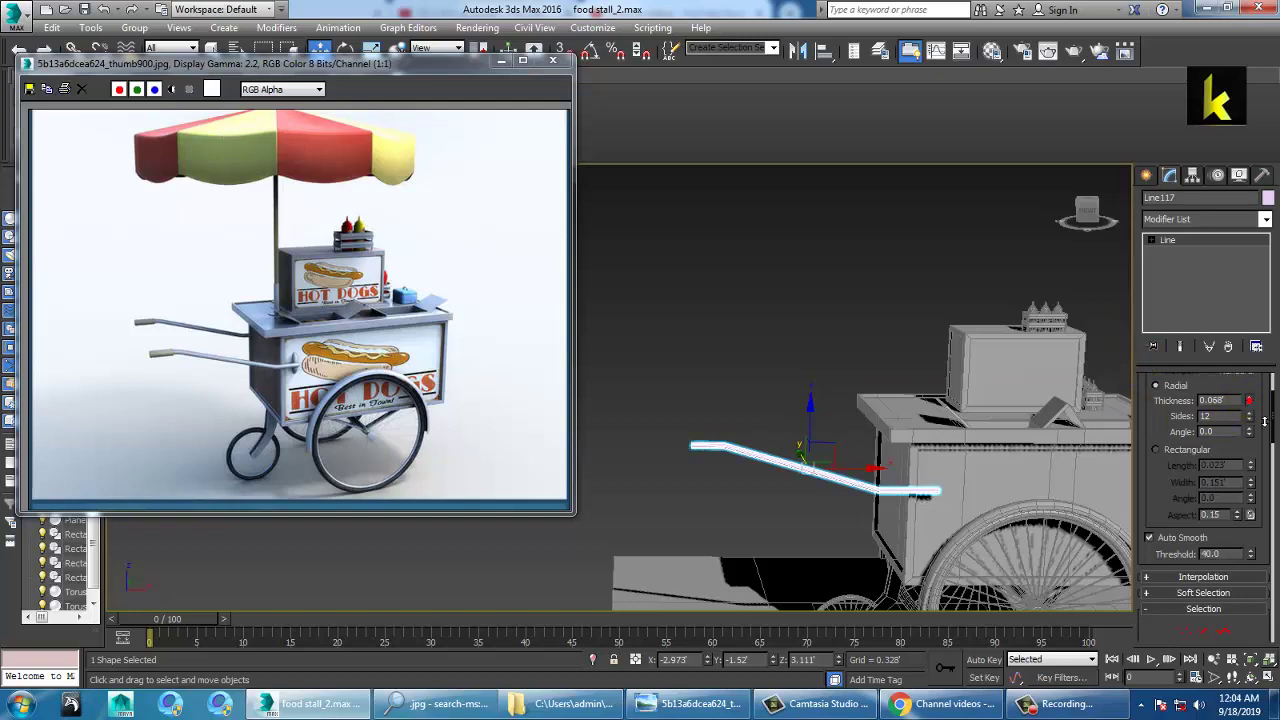
alt+middle_drag(930, 430, 777, 361)
scroll(840, 401, up, 3)
alt+middle_drag(944, 409, 840, 378)
Create a sphere of about 0.25' radius in the front view at the push handle's inner end
scroll(842, 378, up, 5)
key(alt+w)
scroll(923, 266, up, 2)
key(alt+w)
scroll(806, 303, up, 4)
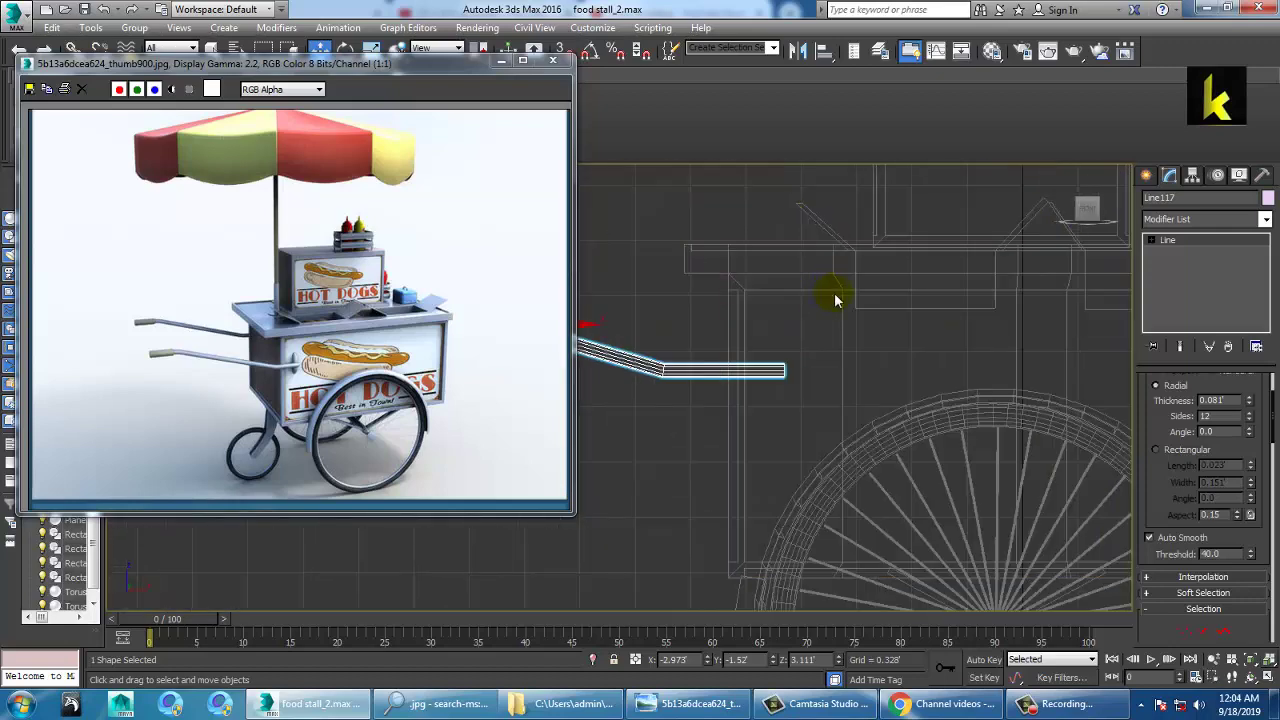
click(1146, 177)
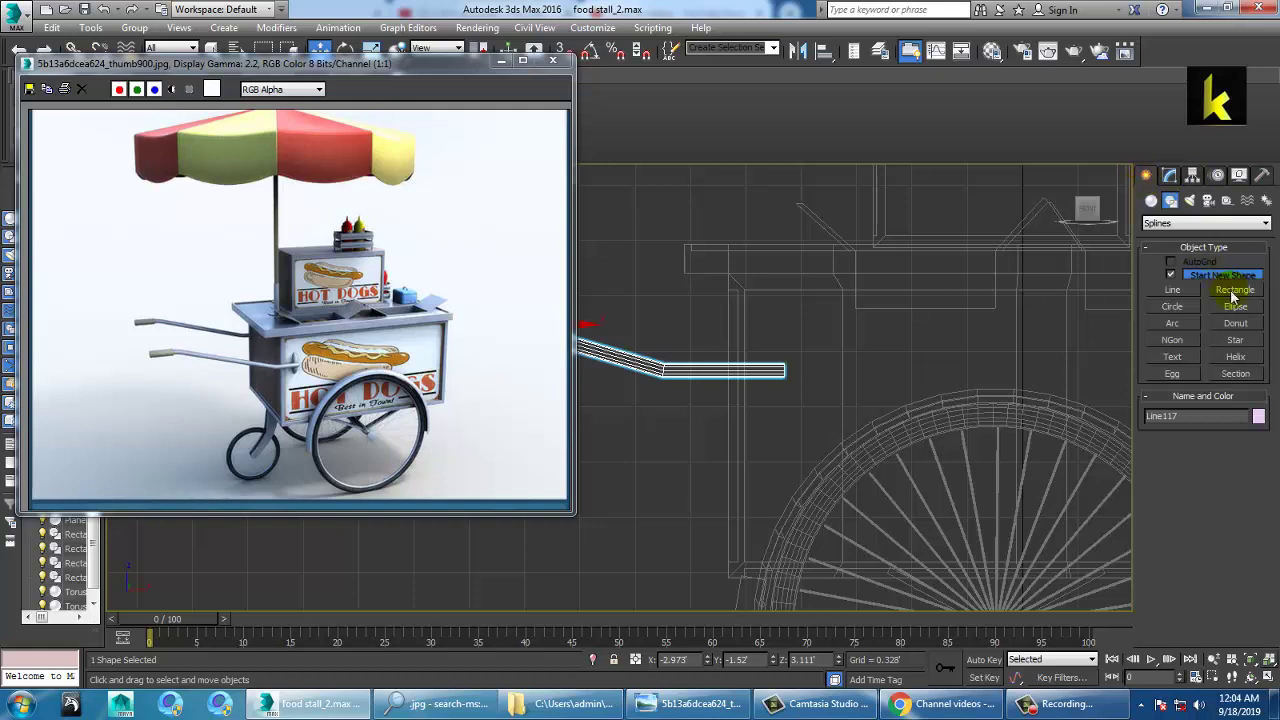
click(1150, 201)
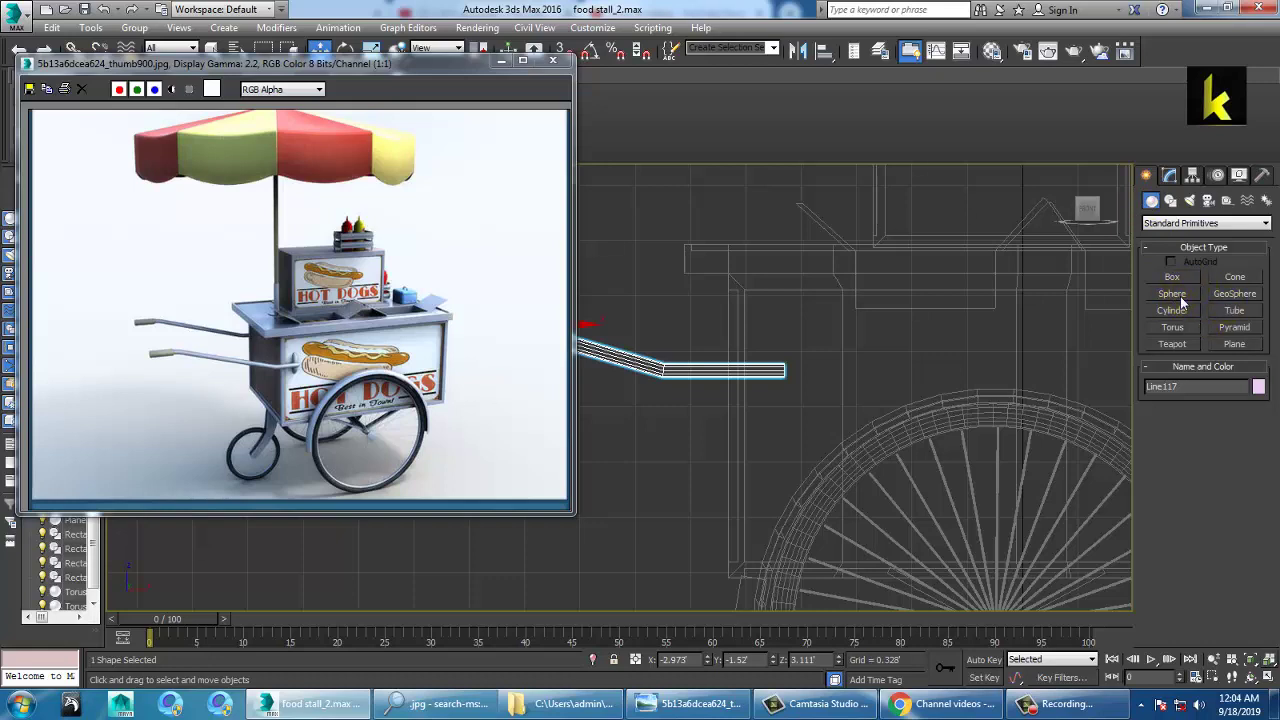
click(1180, 298)
drag(811, 372, 833, 406)
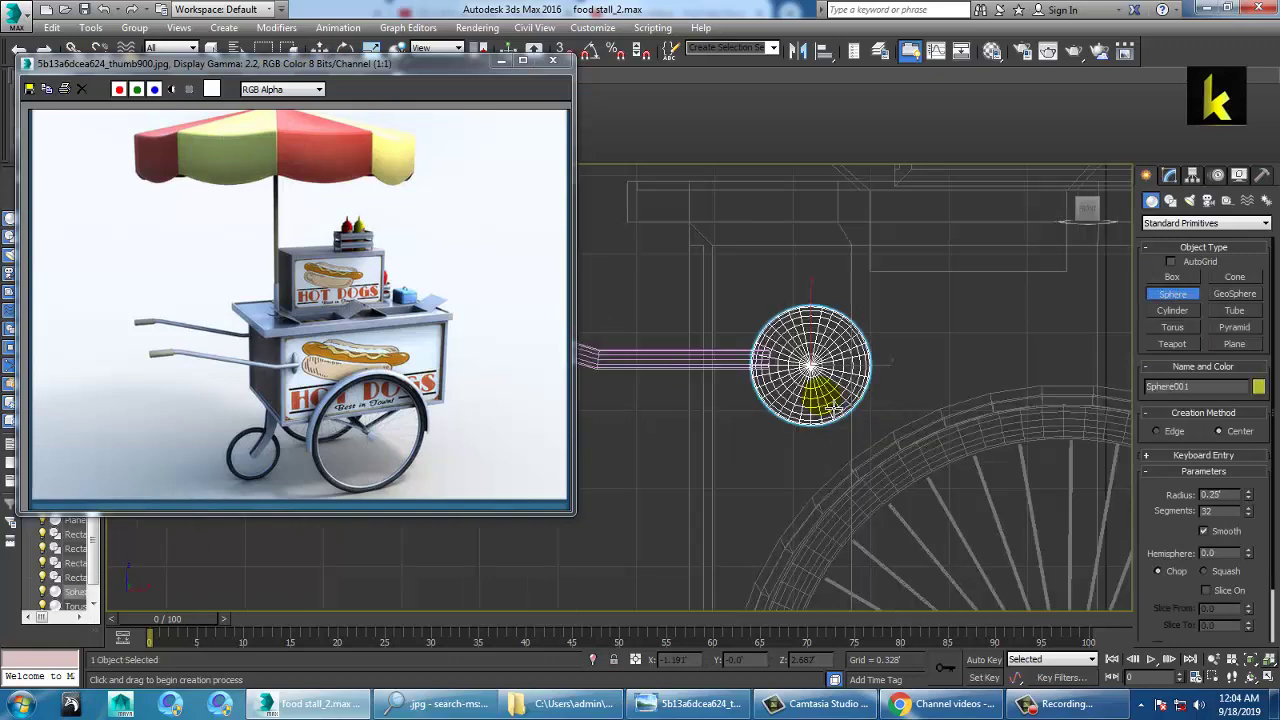
Convert the sphere to Editable Poly and delete half of its polygons, leaving a dome
key(w)
key(alt+w)
right_click(609, 332)
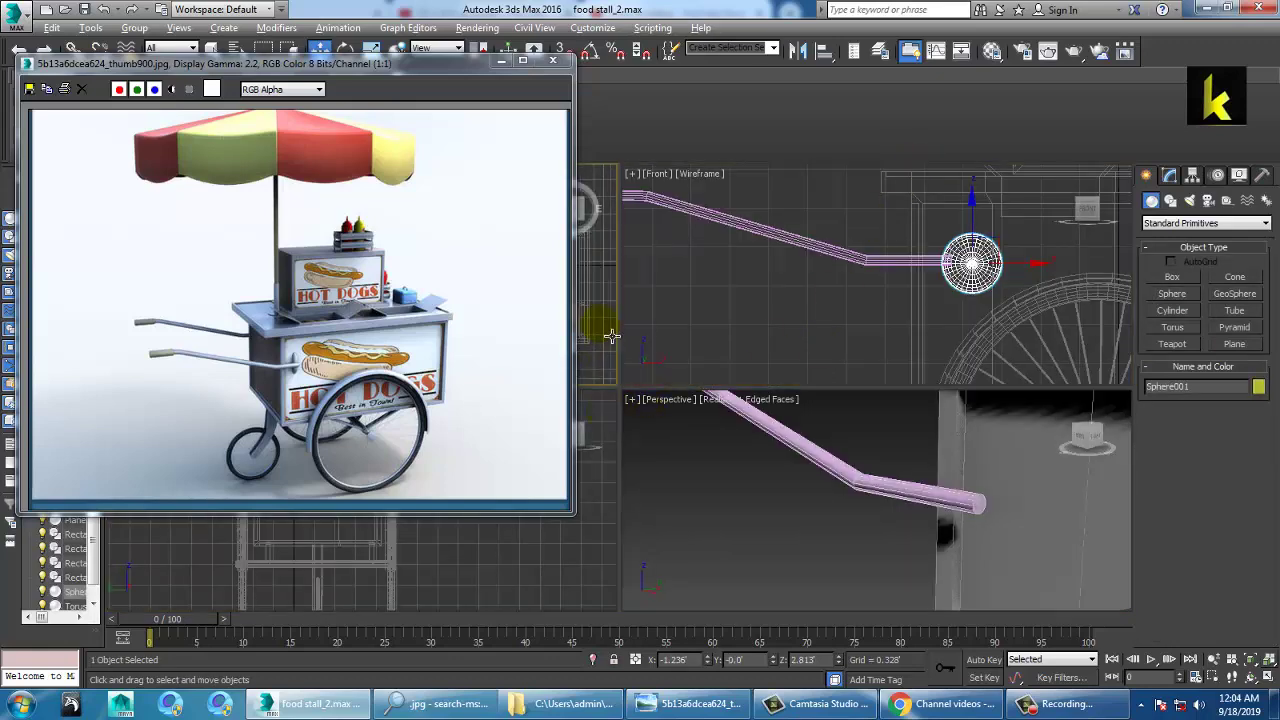
right_click(667, 331)
key(z)
right_click(593, 311)
key(alt+w)
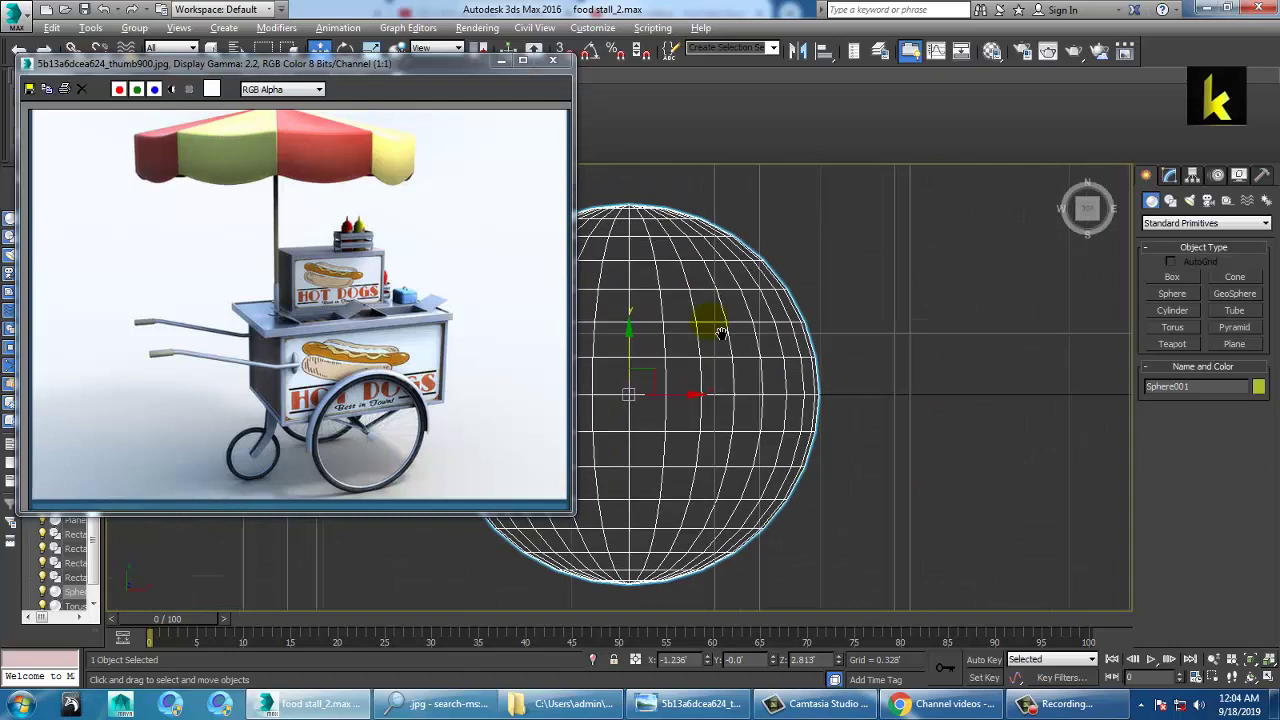
scroll(830, 430, down, 5)
right_click(872, 313)
mouse_move(942, 478)
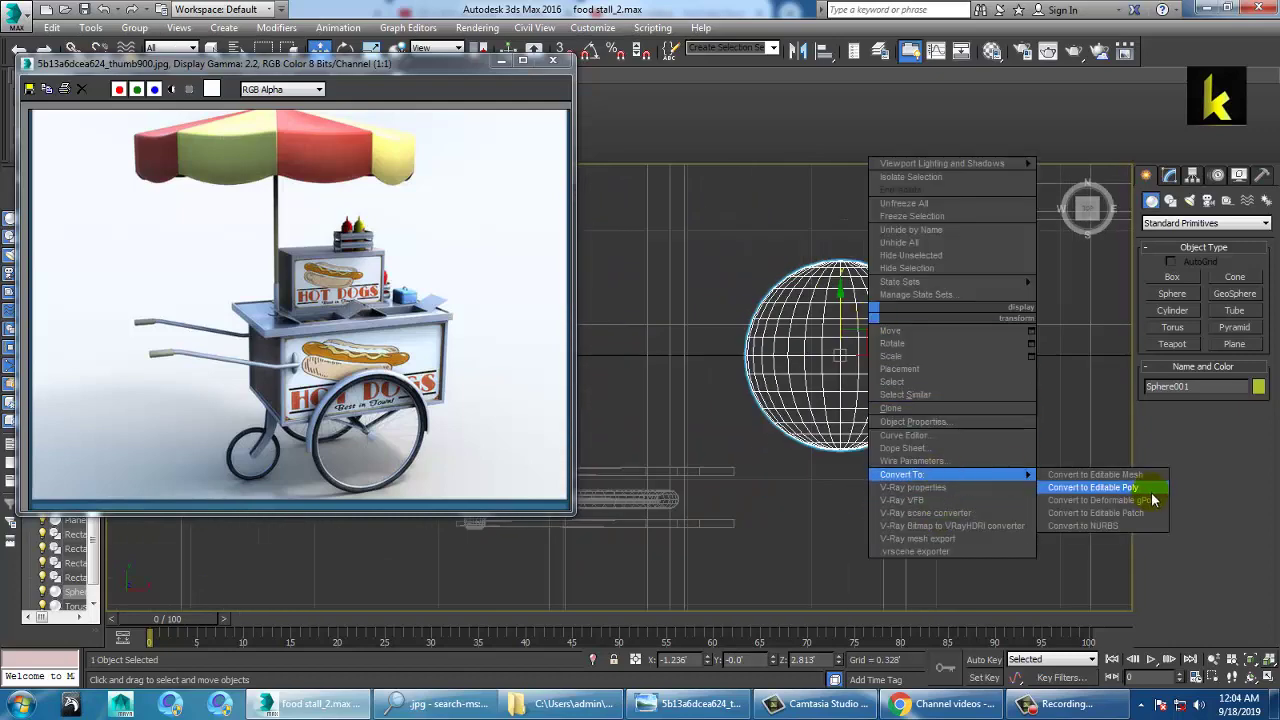
click(1090, 487)
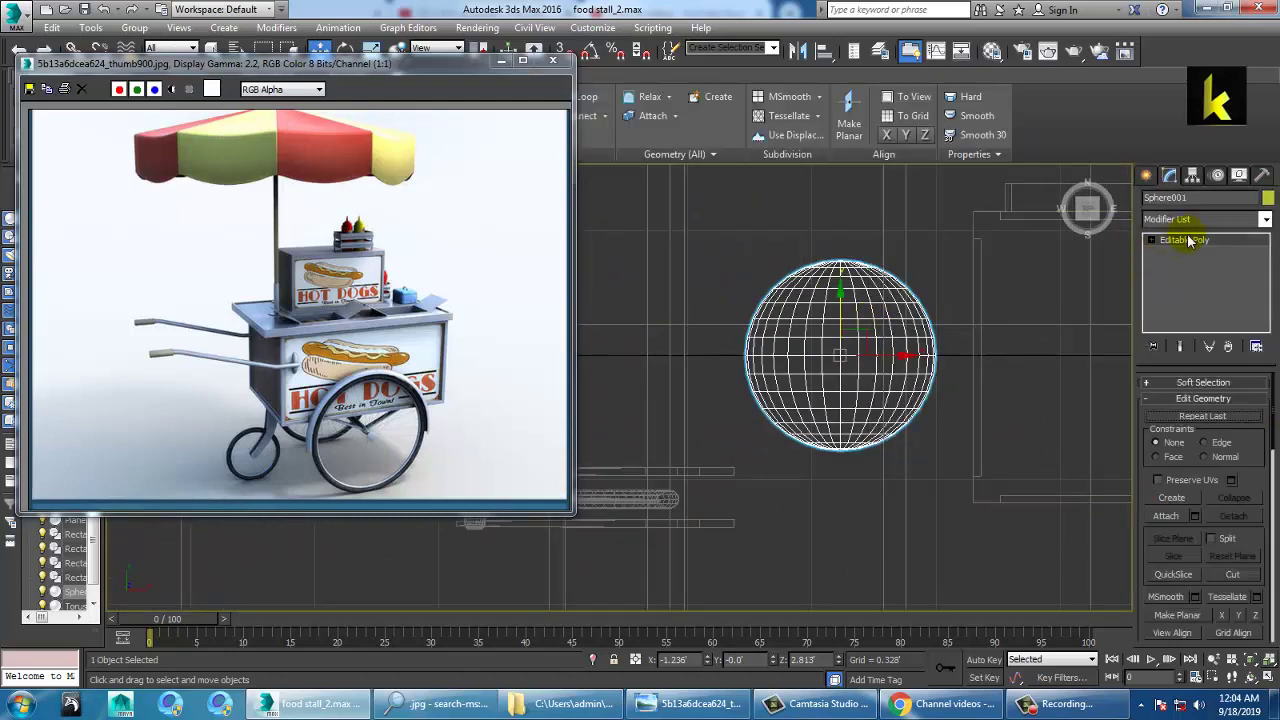
key(4)
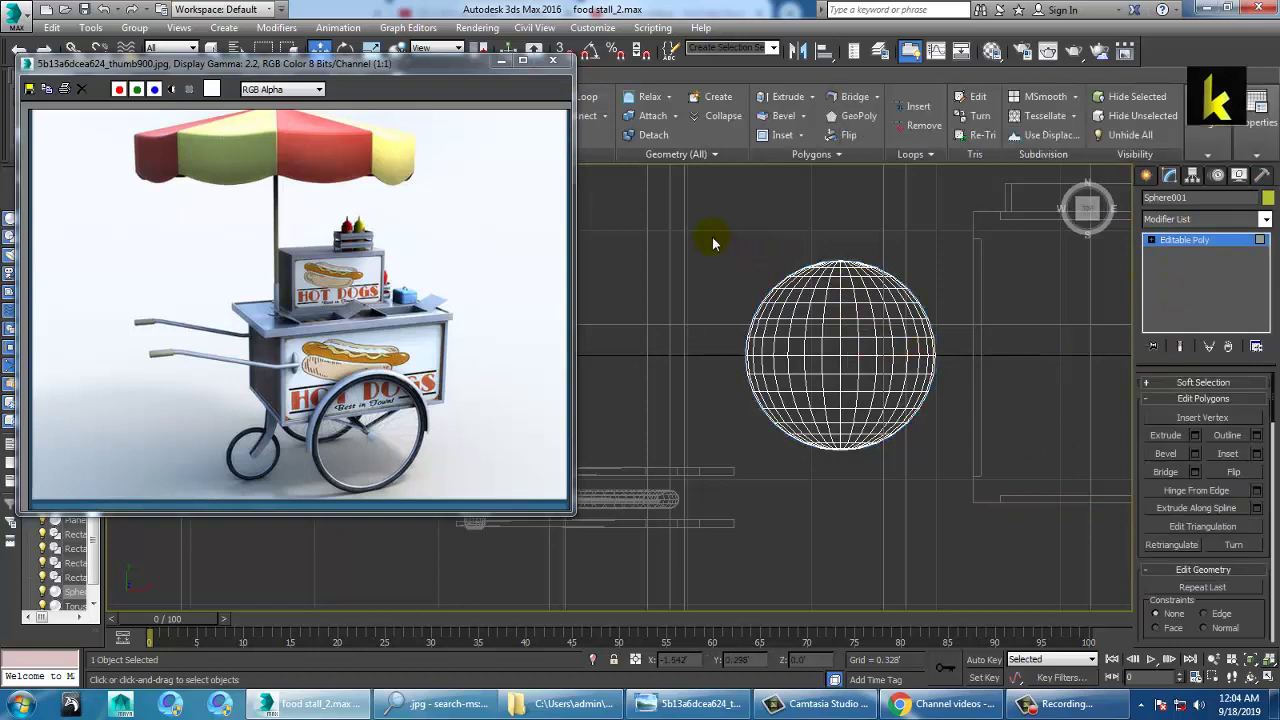
drag(1039, 334, 1094, 348)
key(Delete)
click(1190, 243)
click(1194, 242)
Move the half sphere outward beyond the cart body's side, near the push handle's inner end
key(alt+w)
key(alt+w)
scroll(949, 491, down, 5)
alt+middle_drag(949, 491, 735, 435)
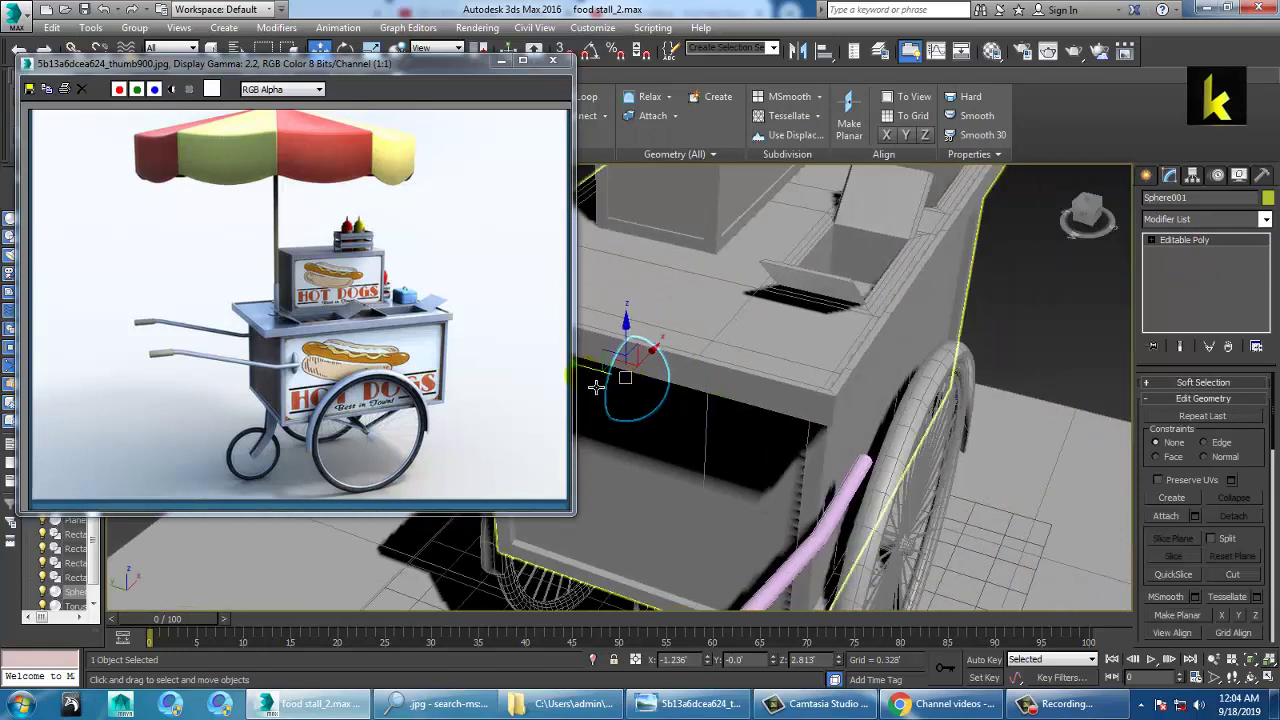
drag(600, 381, 950, 454)
Scale the half sphere non-uniformly along its depth to flatten it into a thin round mounting plate
key(r)
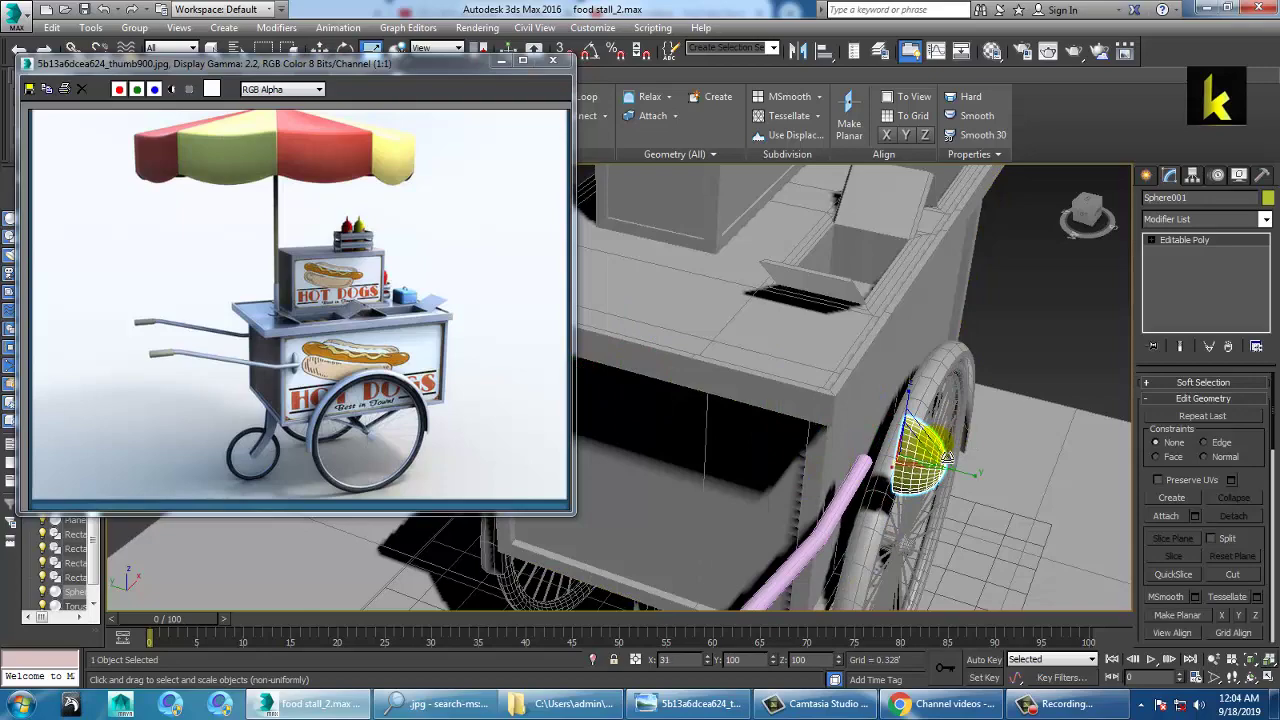
alt+middle_drag(1001, 456, 898, 415)
middle_drag(938, 474, 892, 438)
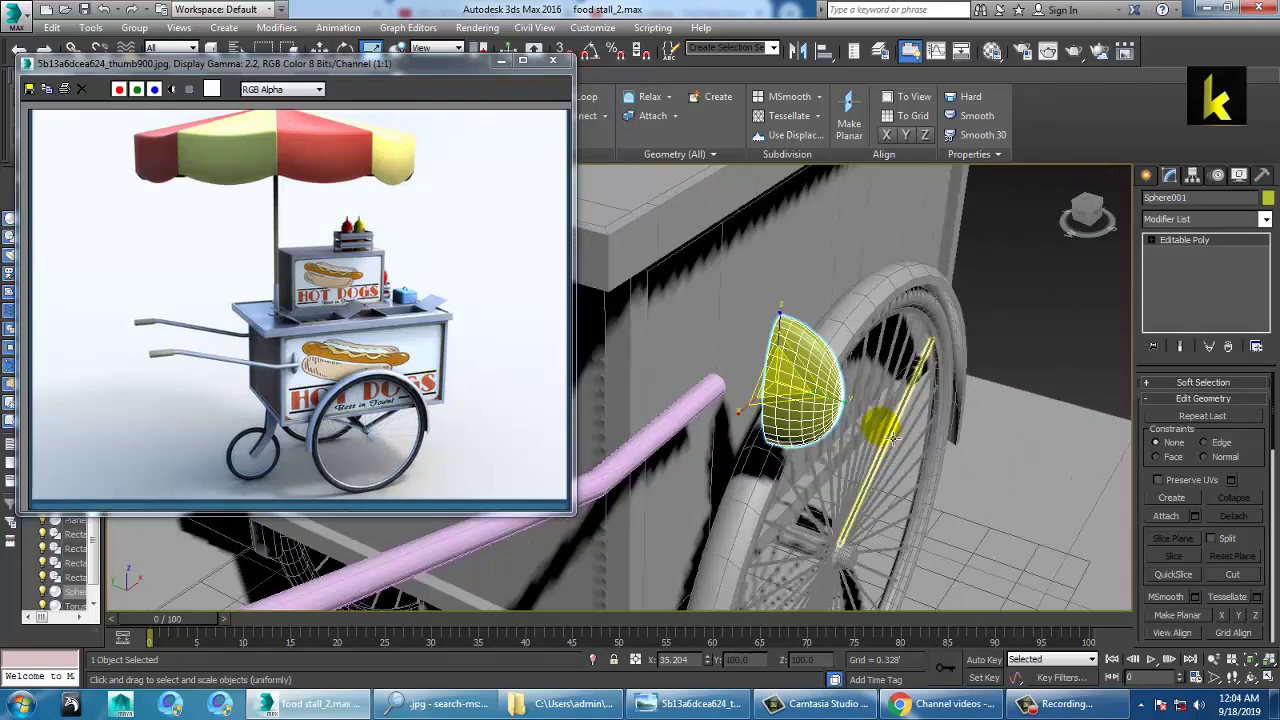
drag(838, 402, 772, 388)
alt+middle_drag(876, 376, 796, 411)
drag(711, 391, 737, 390)
alt+middle_drag(737, 390, 814, 403)
drag(837, 402, 808, 396)
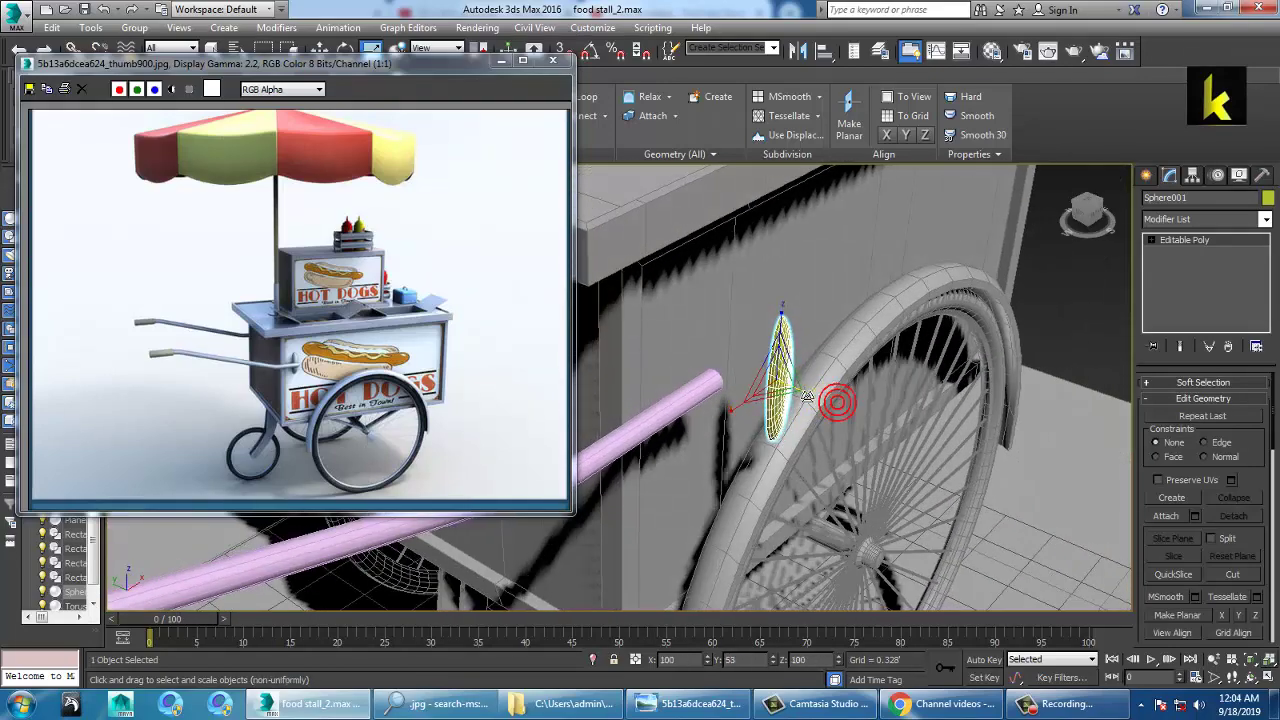
Position the flattened dome against the cart body's side panel, beside the push handle's inner end
key(w)
alt+middle_drag(737, 363, 690, 352)
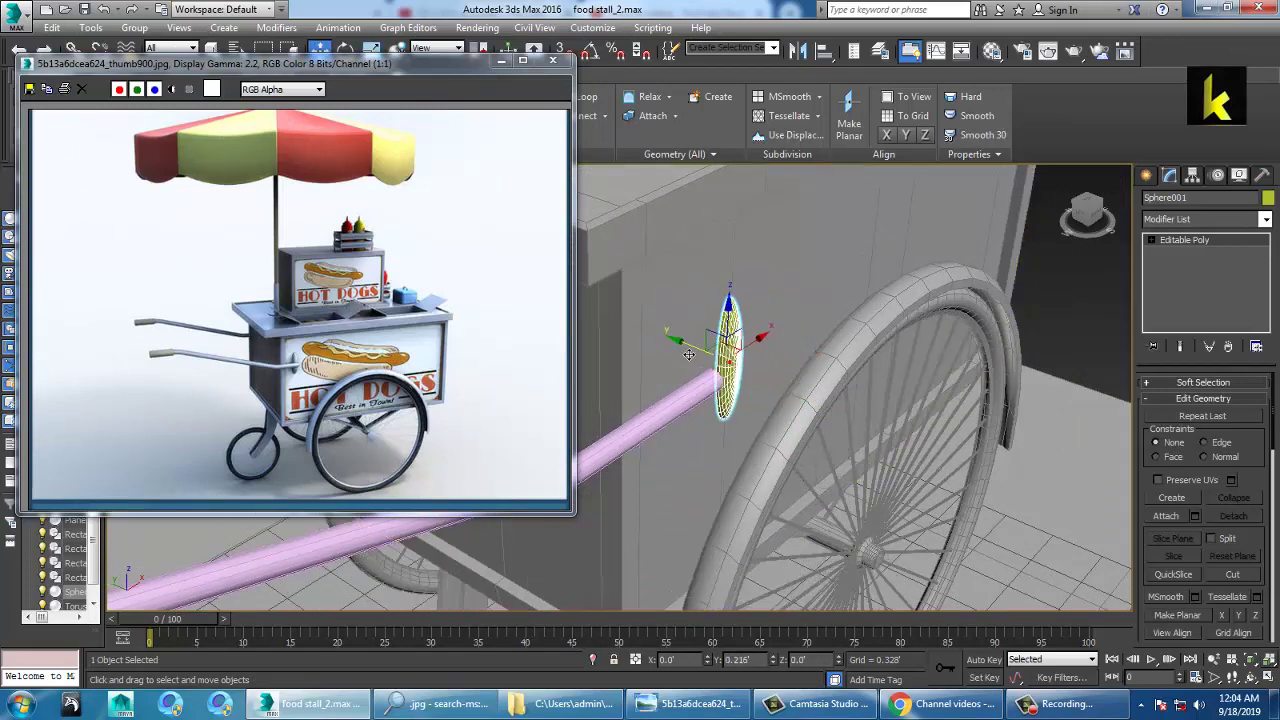
drag(664, 344, 662, 350)
mouse_move(784, 371)
alt+middle_down()
mouse_move(694, 341)
mouse_move(780, 372)
alt+middle_up()
drag(791, 368, 757, 369)
alt+middle_drag(757, 368, 731, 400)
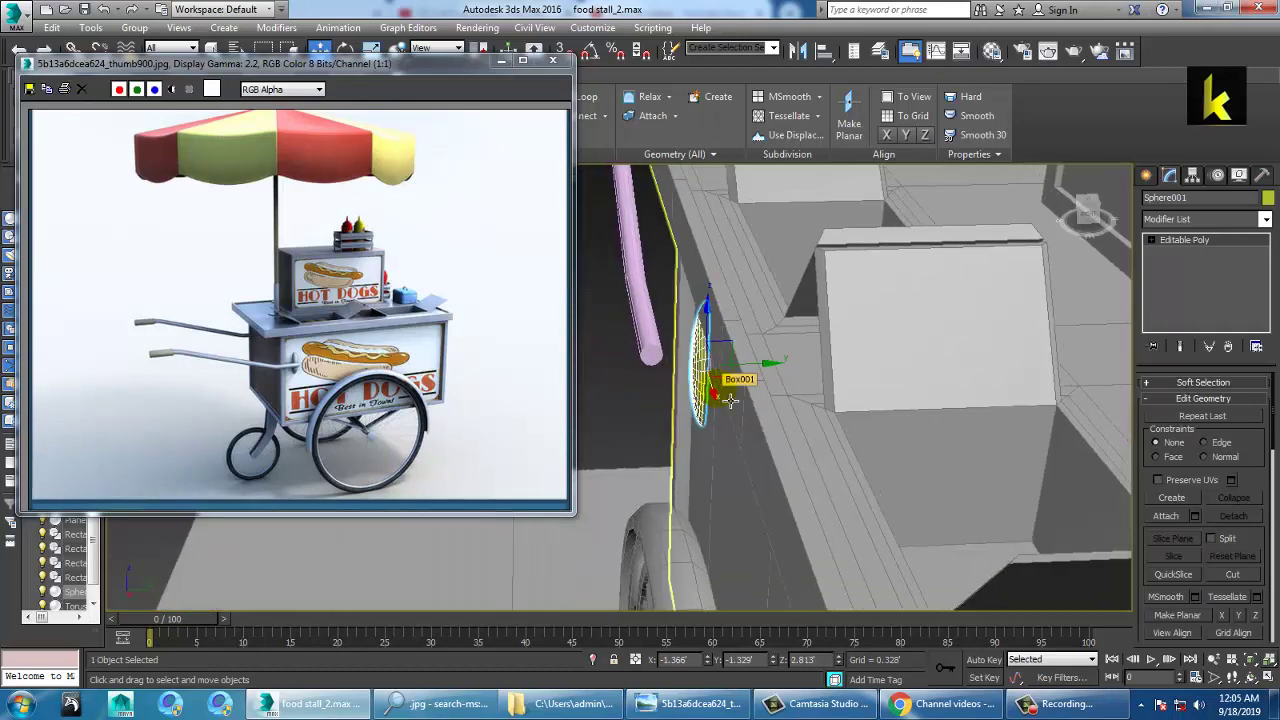
Scale the dome outward along its depth so it bulges more from the side panel
scroll(741, 406, up, 5)
scroll(735, 409, down, 3)
key(r)
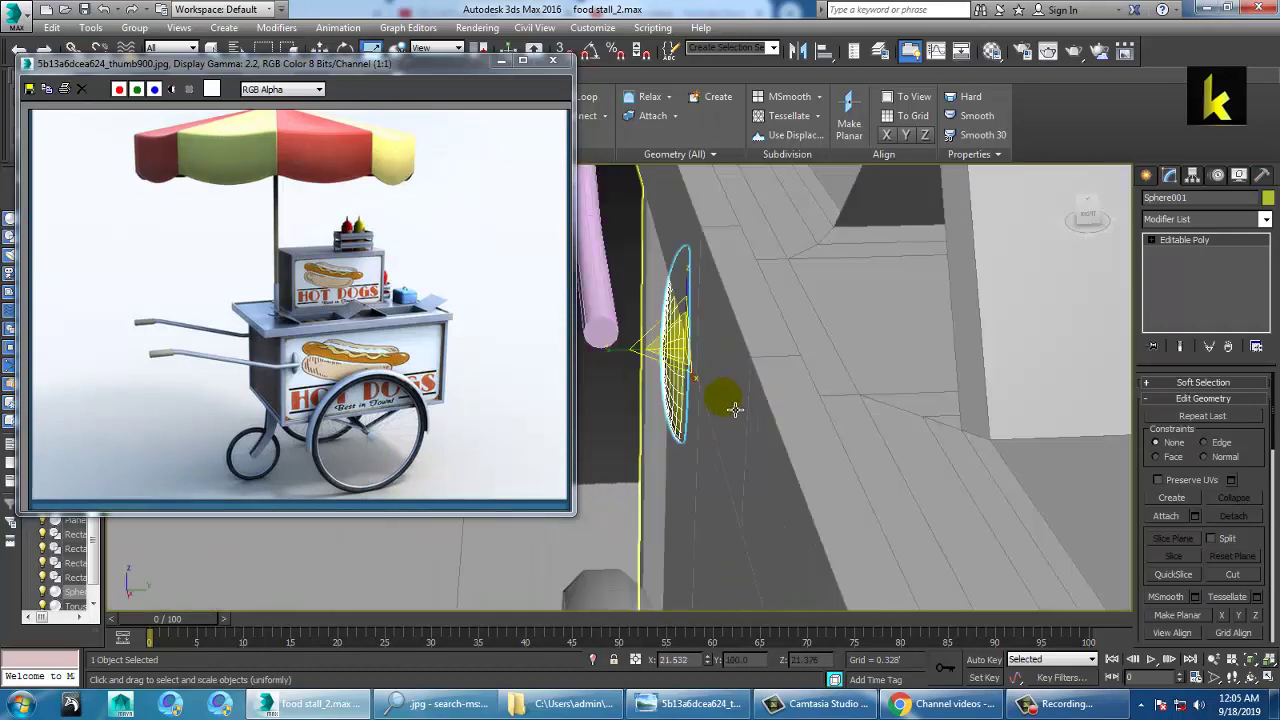
drag(620, 363, 582, 363)
key(w)
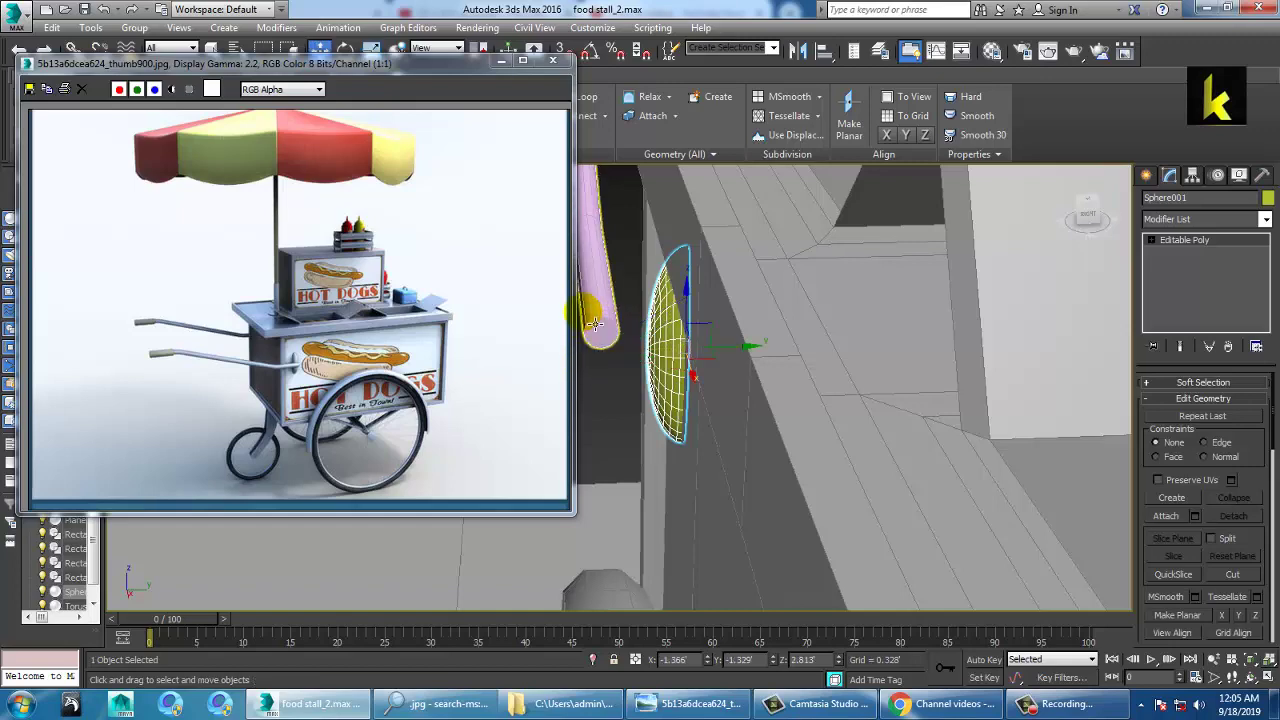
Move the push handle toward the cart so its inner end meets the dome mount
click(594, 325)
alt+middle_drag(594, 325, 760, 250)
drag(766, 246, 787, 247)
alt+middle_drag(706, 320, 768, 348)
Move the end vertex of the push handle's line along X to extend it over the dome mount
key(1)
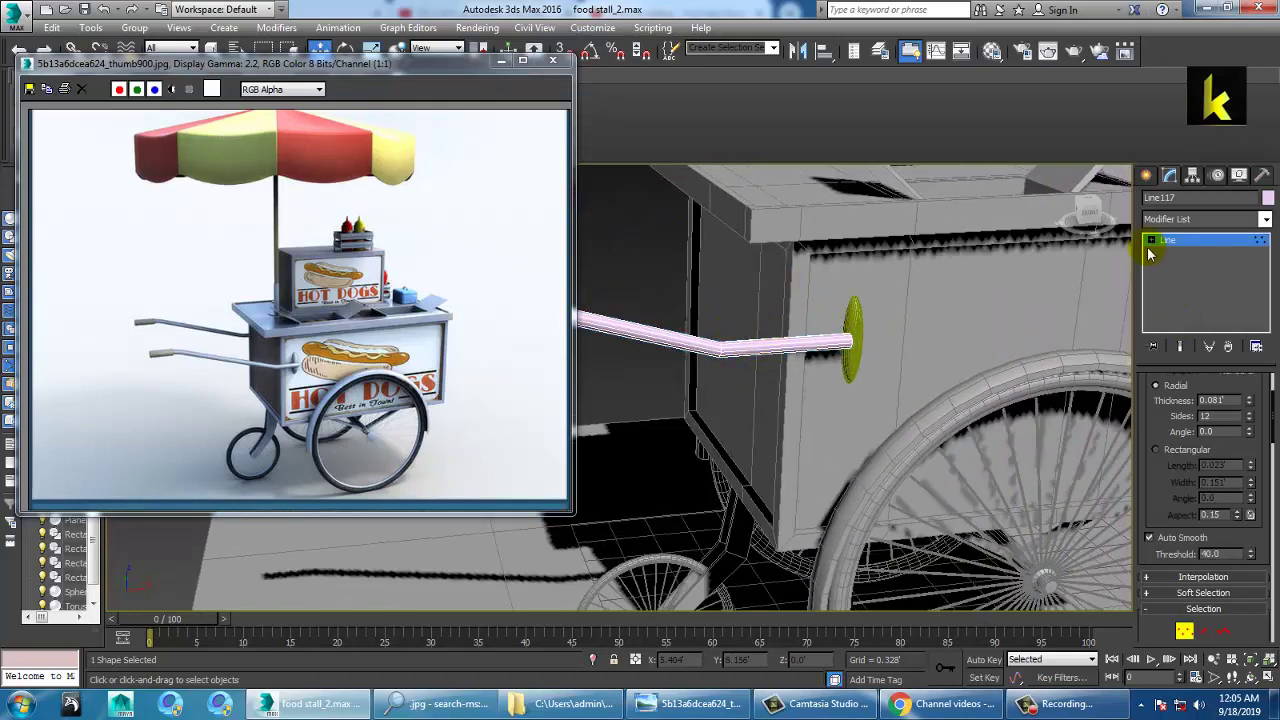
click(1151, 240)
drag(790, 334, 874, 357)
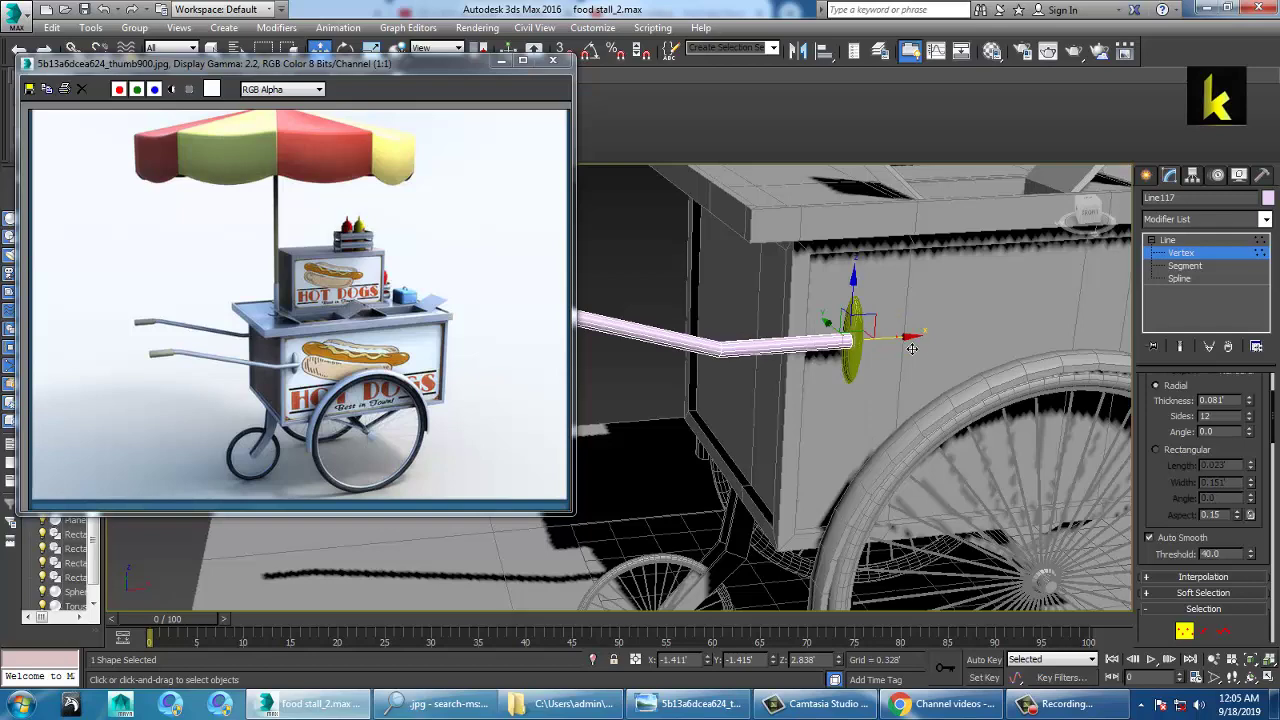
click(1172, 241)
Convert the push handle to Editable Poly and select the polygons around its level grip section
middle_drag(866, 350, 1128, 398)
alt+middle_drag(820, 374, 952, 393)
ctrl+click(914, 434)
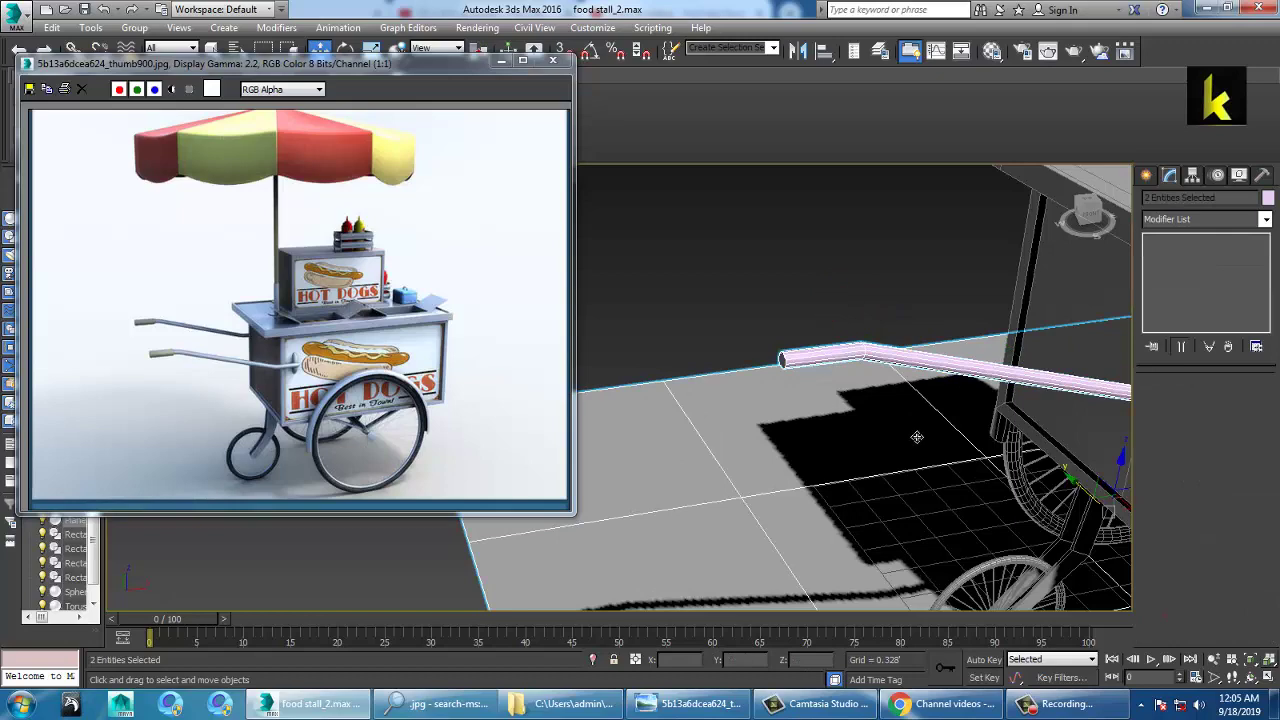
right_click(866, 357)
mouse_move(957, 500)
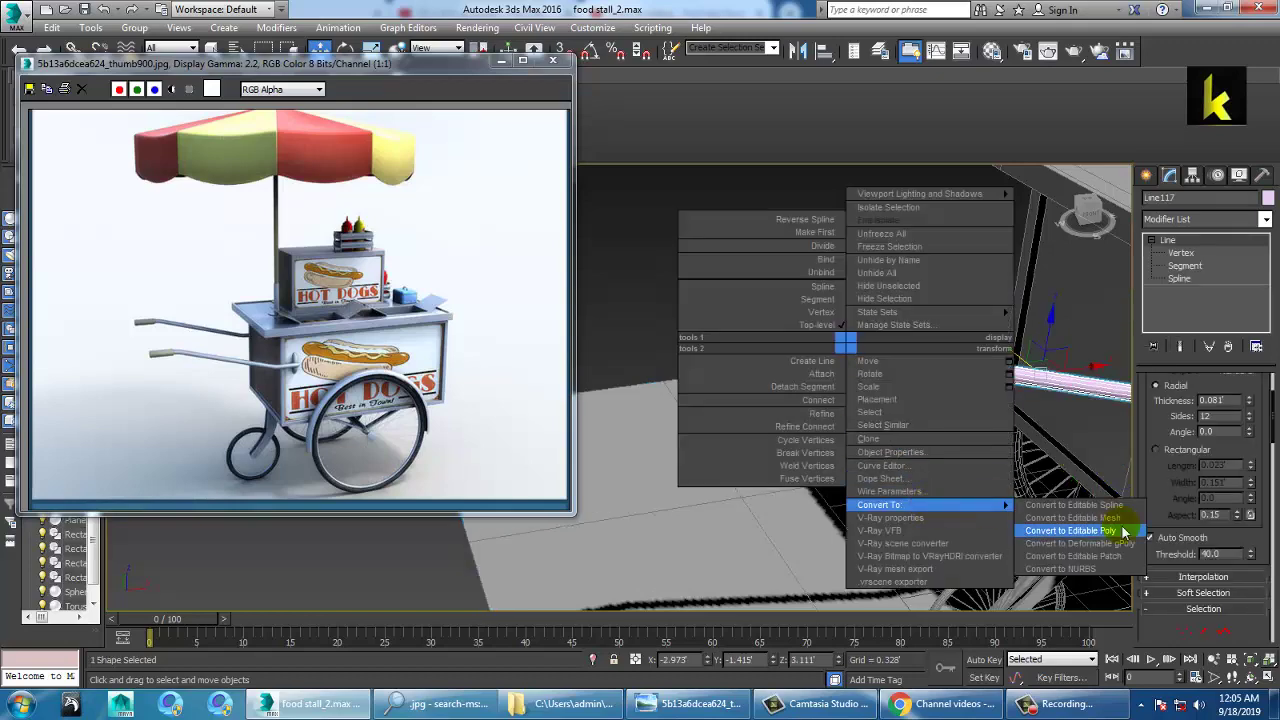
click(1118, 537)
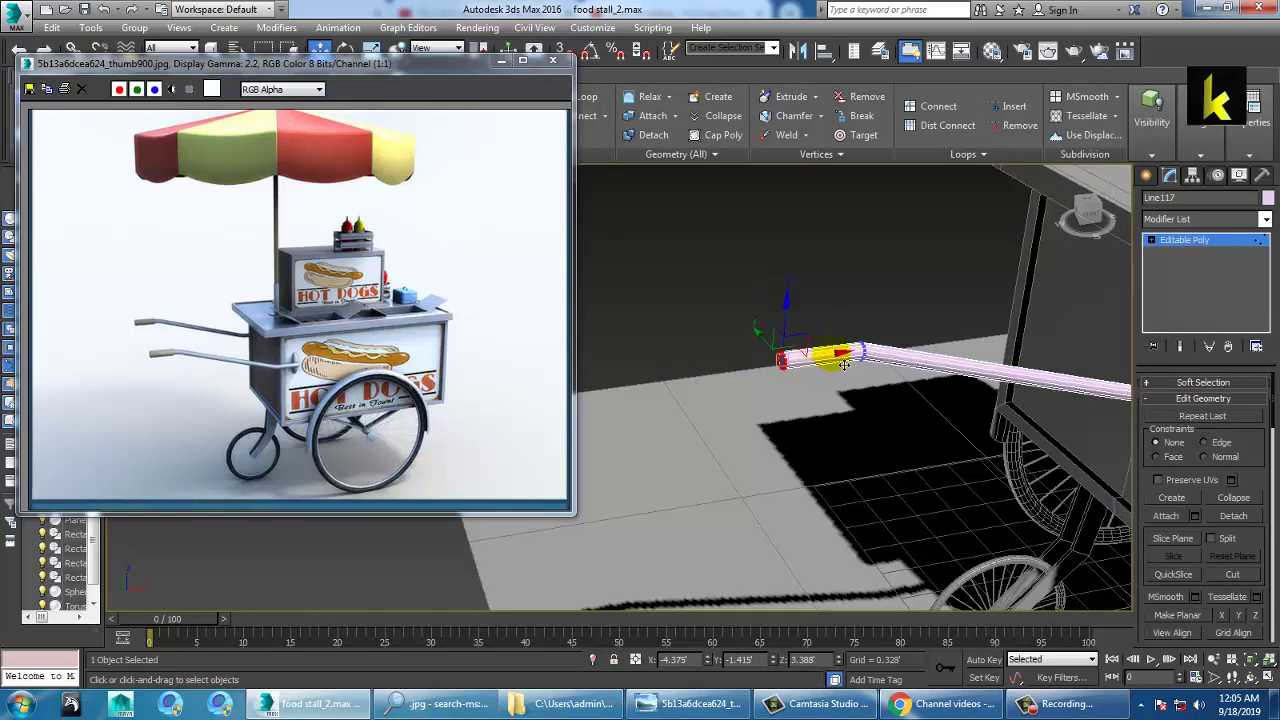
key(4)
drag(809, 295, 817, 384)
click(1195, 435)
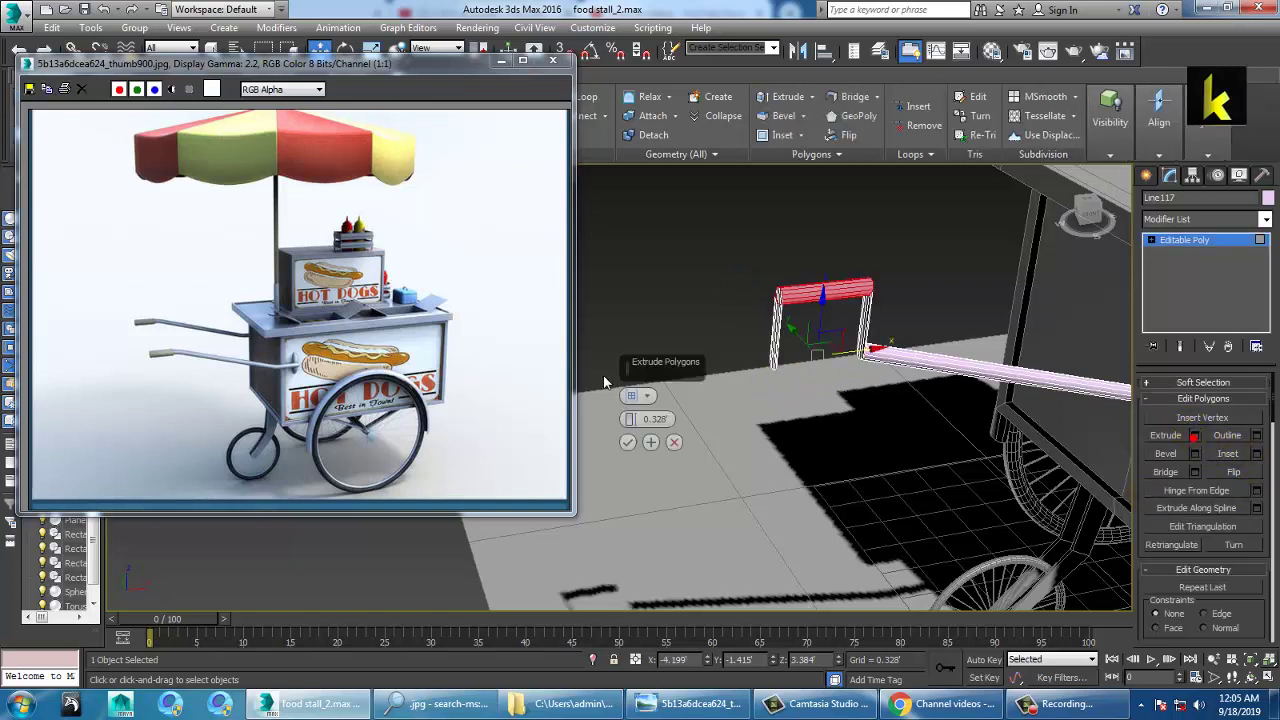
click(631, 396)
click(700, 420)
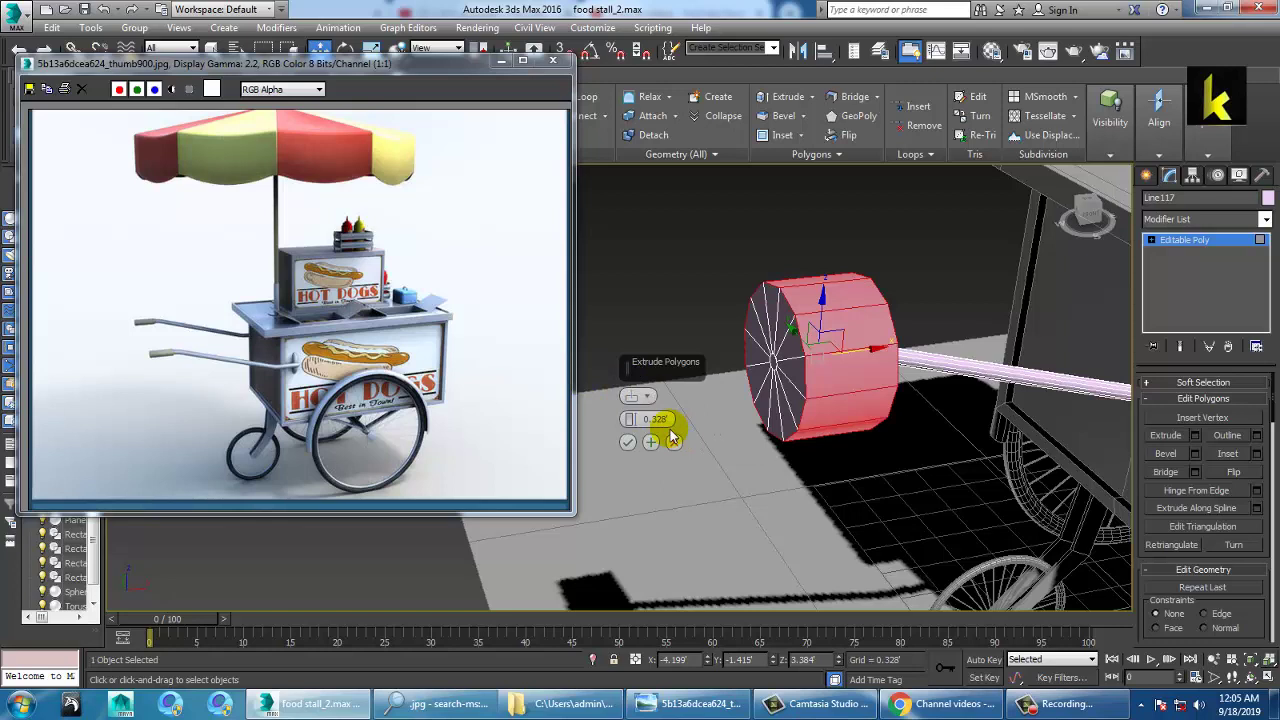
click(674, 442)
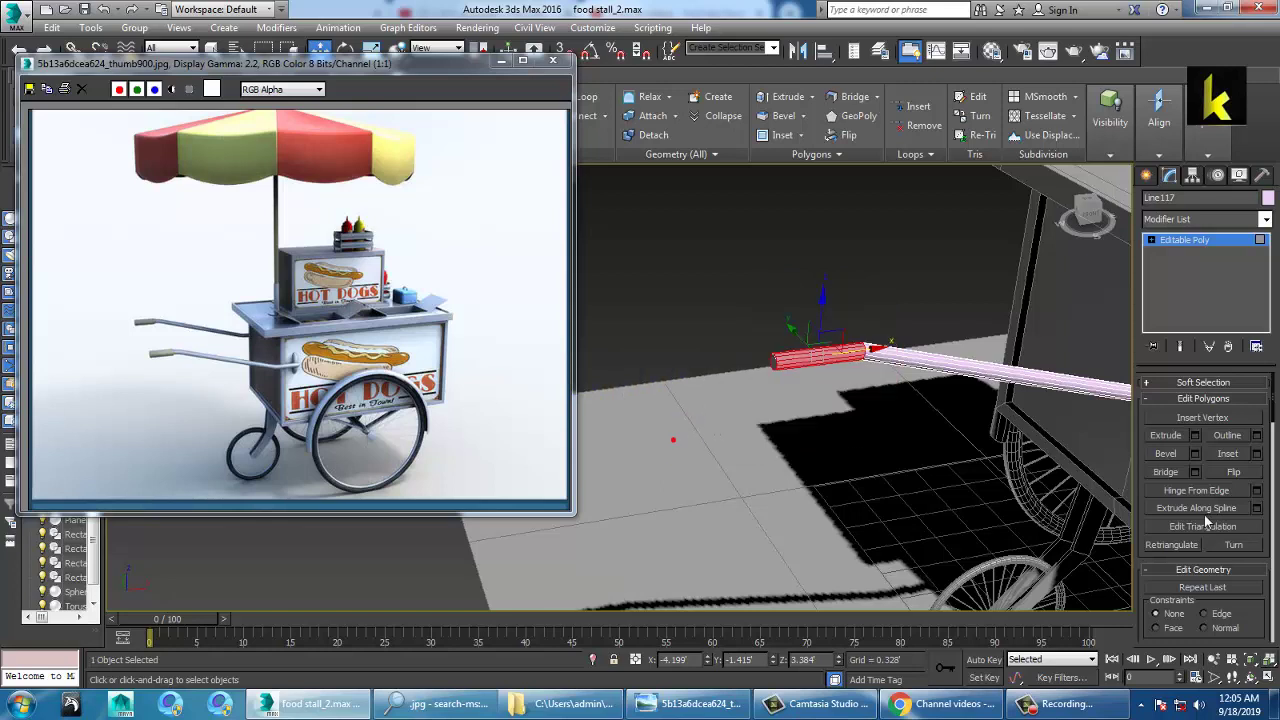
Bevel the grip polygons by Local Normal with a height of about 0.018' and an outline of -0.033'
click(1195, 453)
click(648, 396)
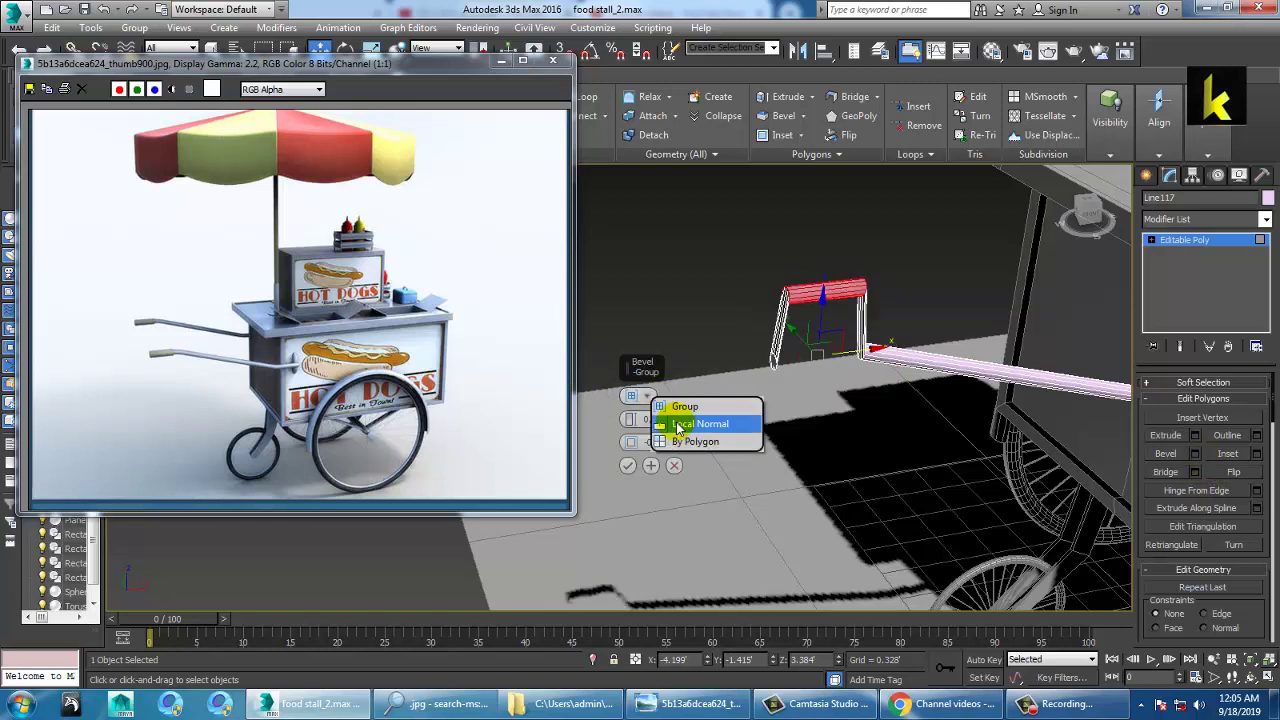
click(679, 426)
mouse_move(645, 442)
mouse_down()
mouse_move(645, 462)
mouse_move(633, 447)
mouse_move(642, 452)
mouse_move(645, 428)
mouse_move(648, 438)
mouse_move(631, 427)
mouse_move(633, 455)
mouse_move(632, 428)
mouse_up()
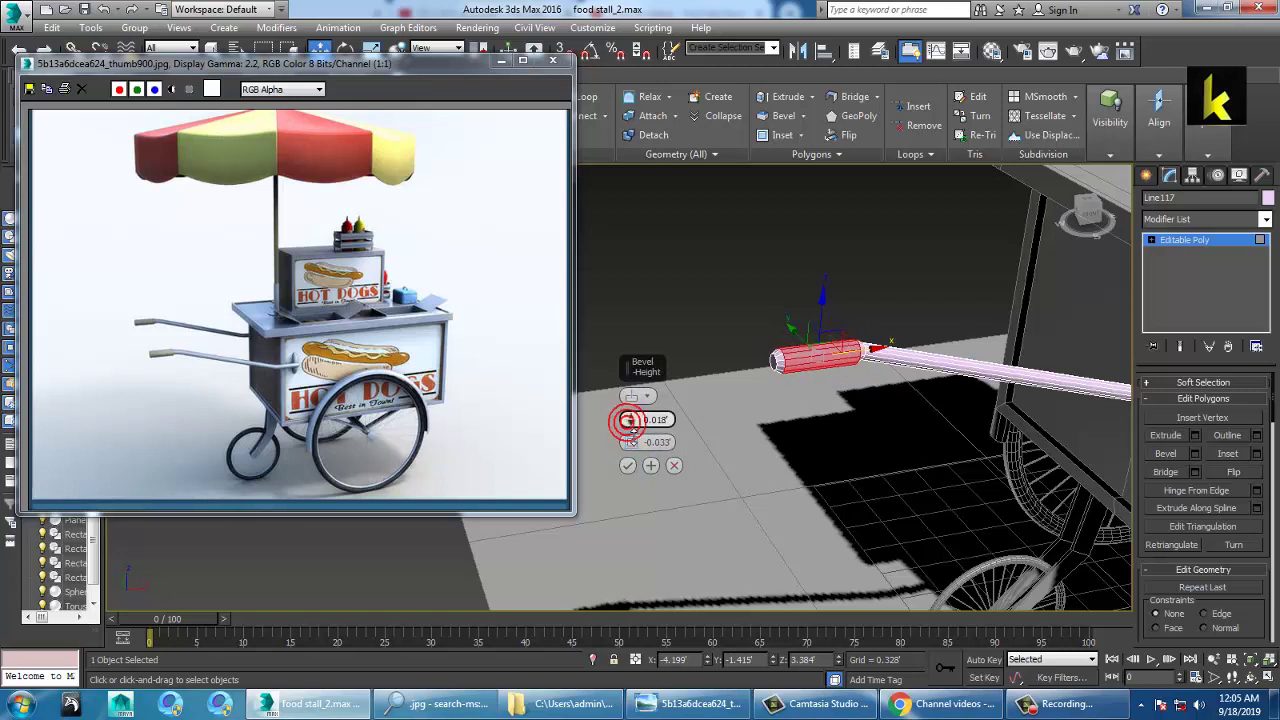
click(628, 465)
click(723, 296)
Lengthen the grip slightly by moving the vertices at the handle's outer end outward
alt+middle_drag(915, 402, 852, 365)
scroll(926, 430, down, 4)
scroll(852, 361, up, 4)
key(1)
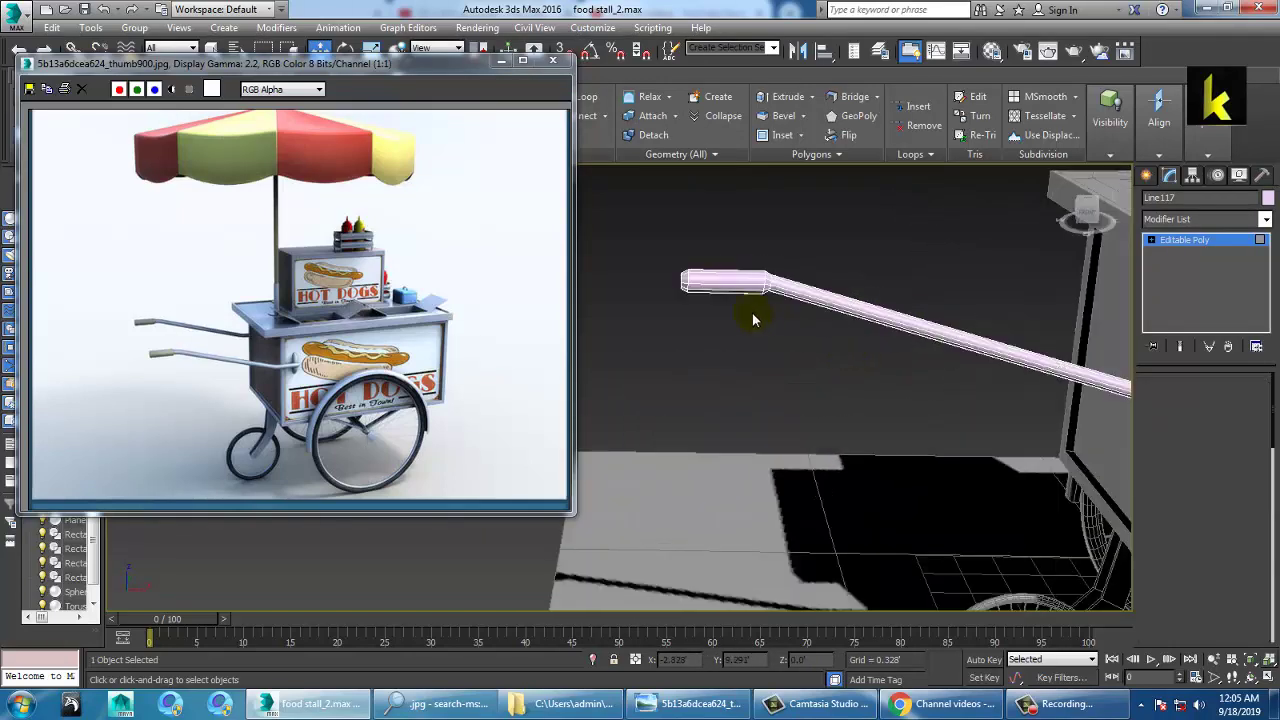
drag(646, 220, 706, 304)
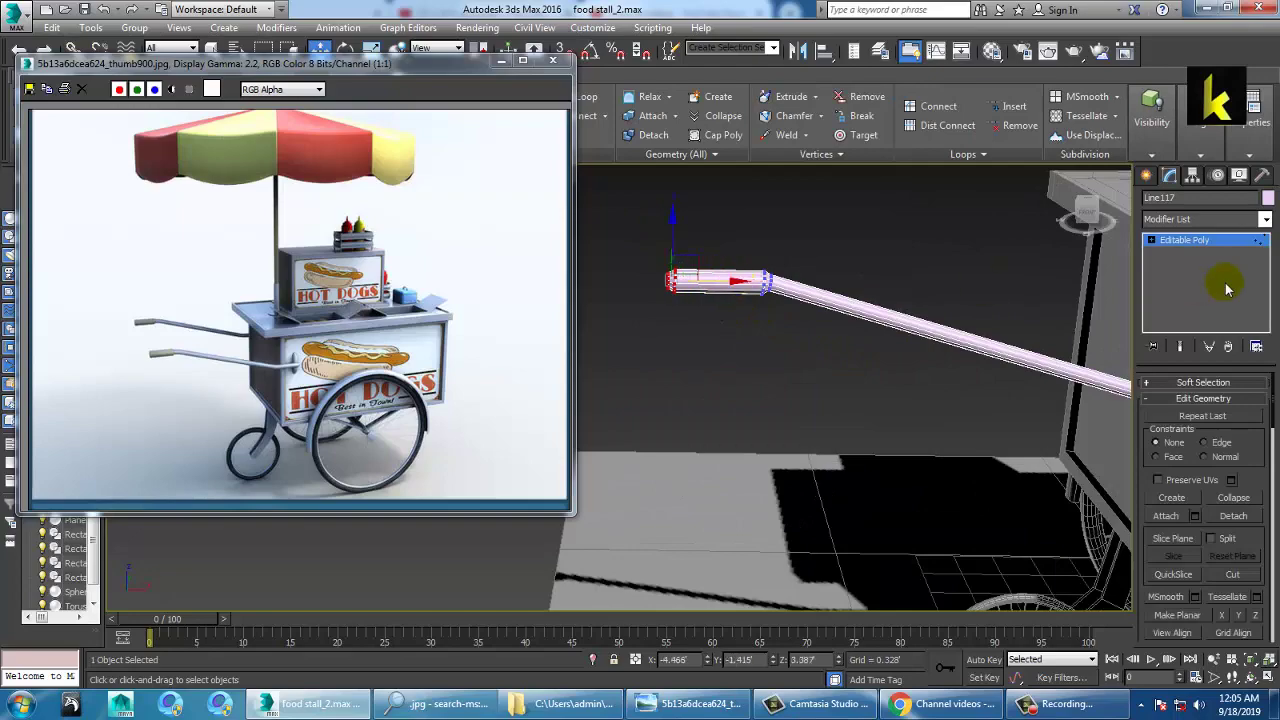
click(1186, 240)
Select every object in the scene and assign them all the same grey object color
scroll(830, 406, down, 4)
mouse_move(830, 406)
alt+middle_down()
mouse_move(891, 366)
mouse_move(903, 396)
mouse_move(1025, 464)
mouse_move(838, 411)
alt+middle_up()
scroll(838, 411, up, 5)
key(ctrl+a)
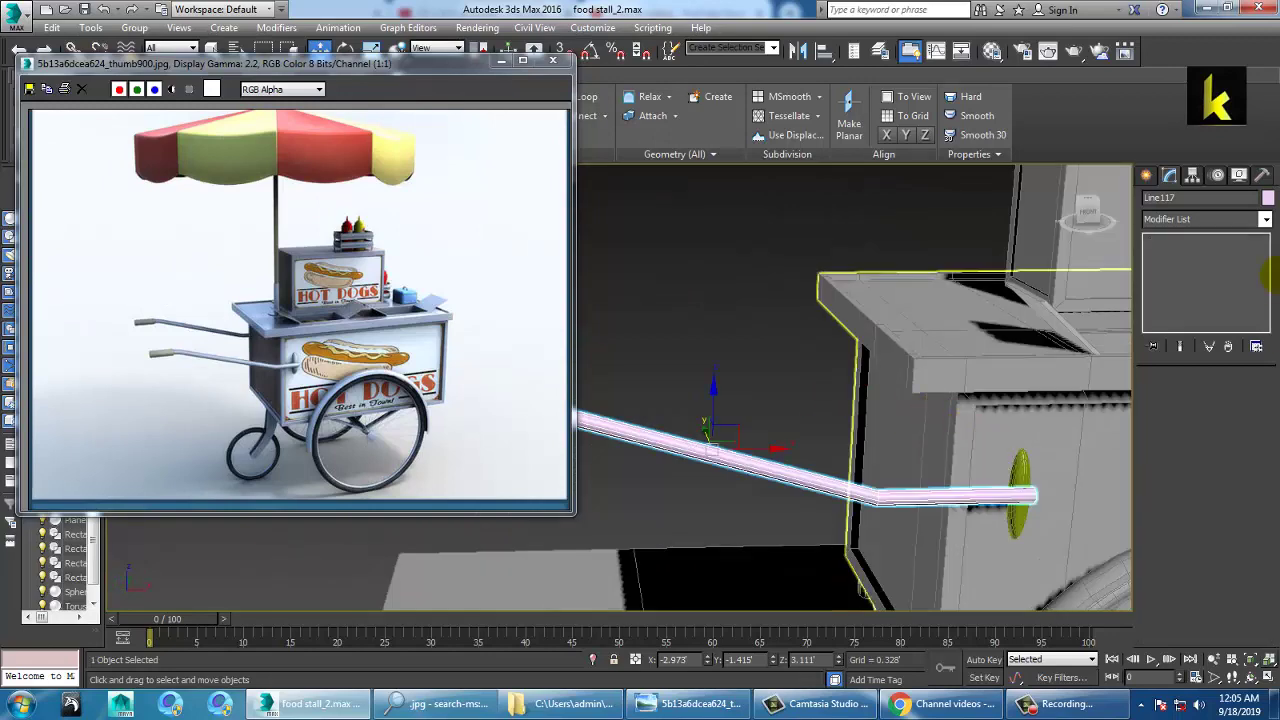
click(1266, 200)
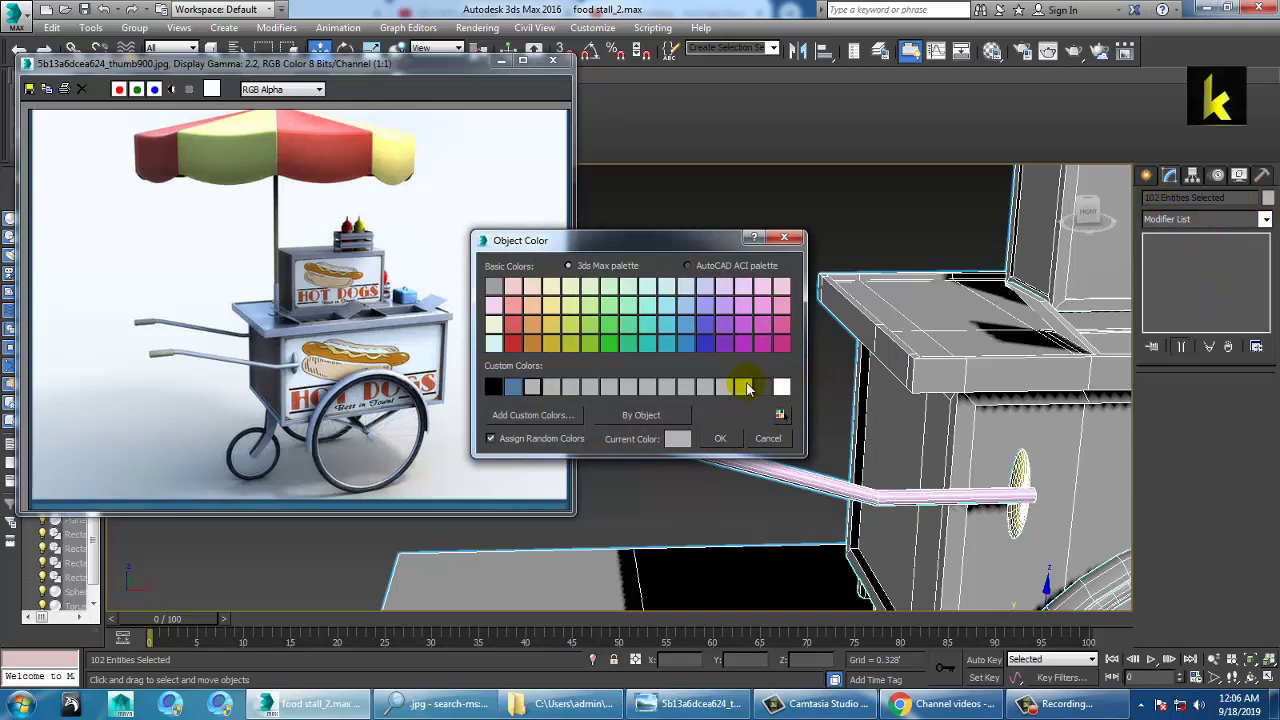
click(722, 438)
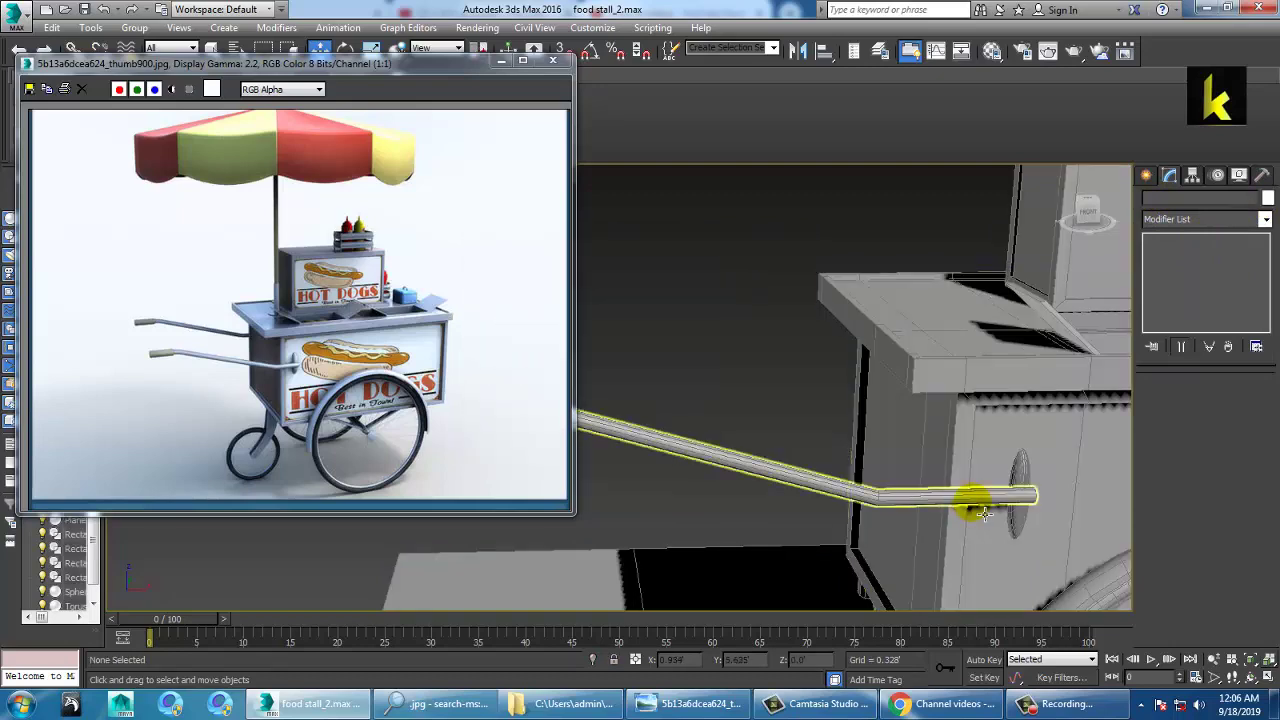
Mirror the push handle and its dome mount along the Y axis as a copy
click(1030, 490)
ctrl+click(1038, 482)
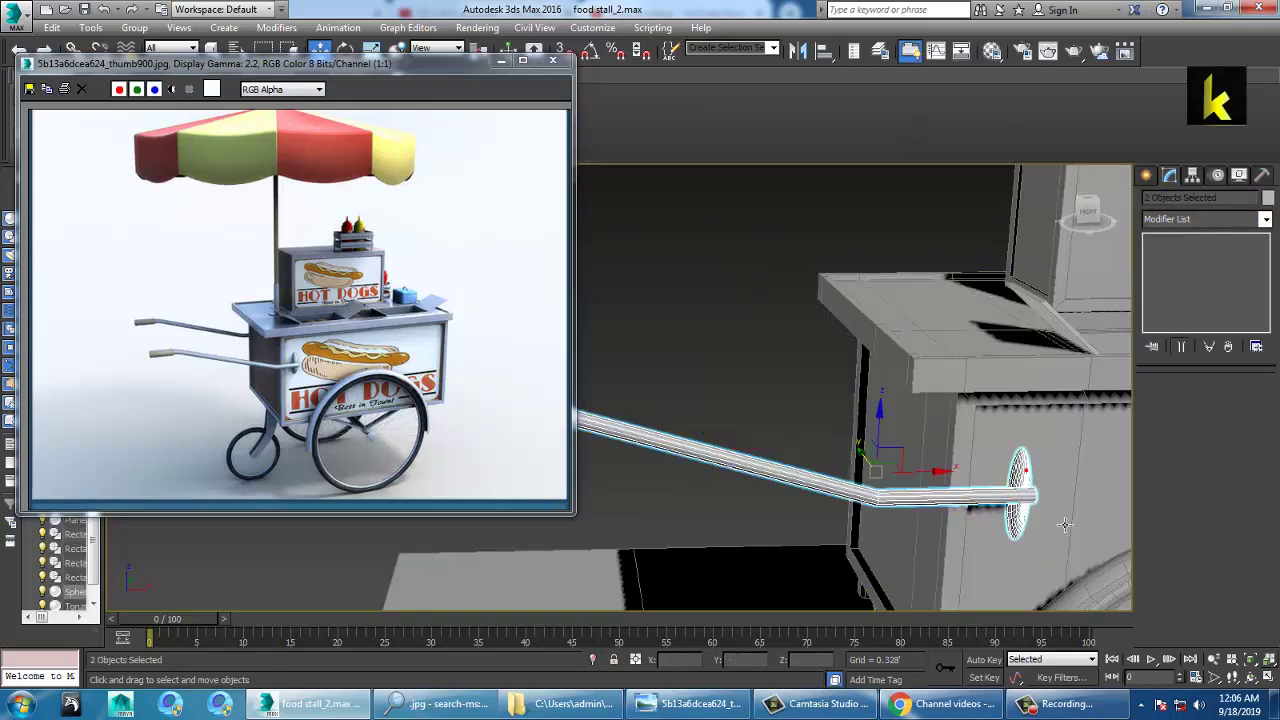
click(796, 53)
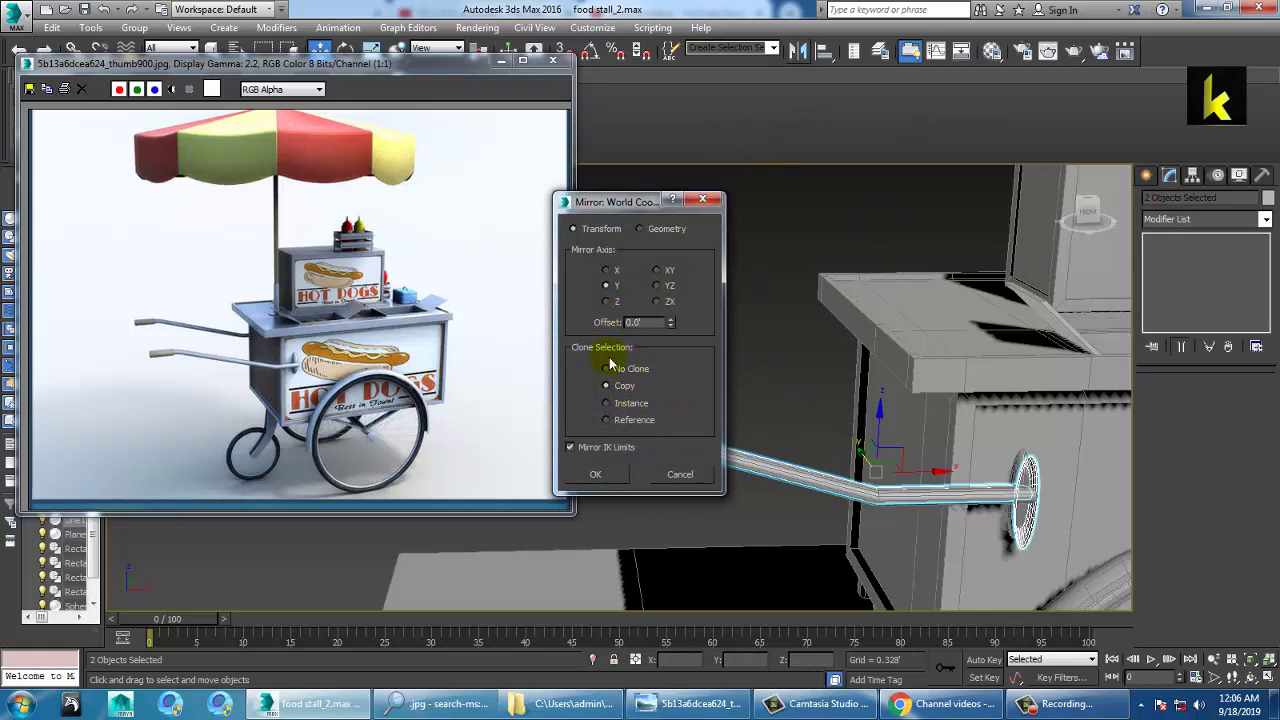
click(611, 479)
Move the mirrored handle and mount along Y to the cart's opposite side so the dome sits against the side wall
alt+middle_drag(760, 450, 920, 434)
scroll(882, 420, down, 4)
drag(941, 391, 771, 420)
key(z)
alt+middle_drag(770, 410, 892, 440)
scroll(932, 422, down, 4)
scroll(892, 440, up, 2)
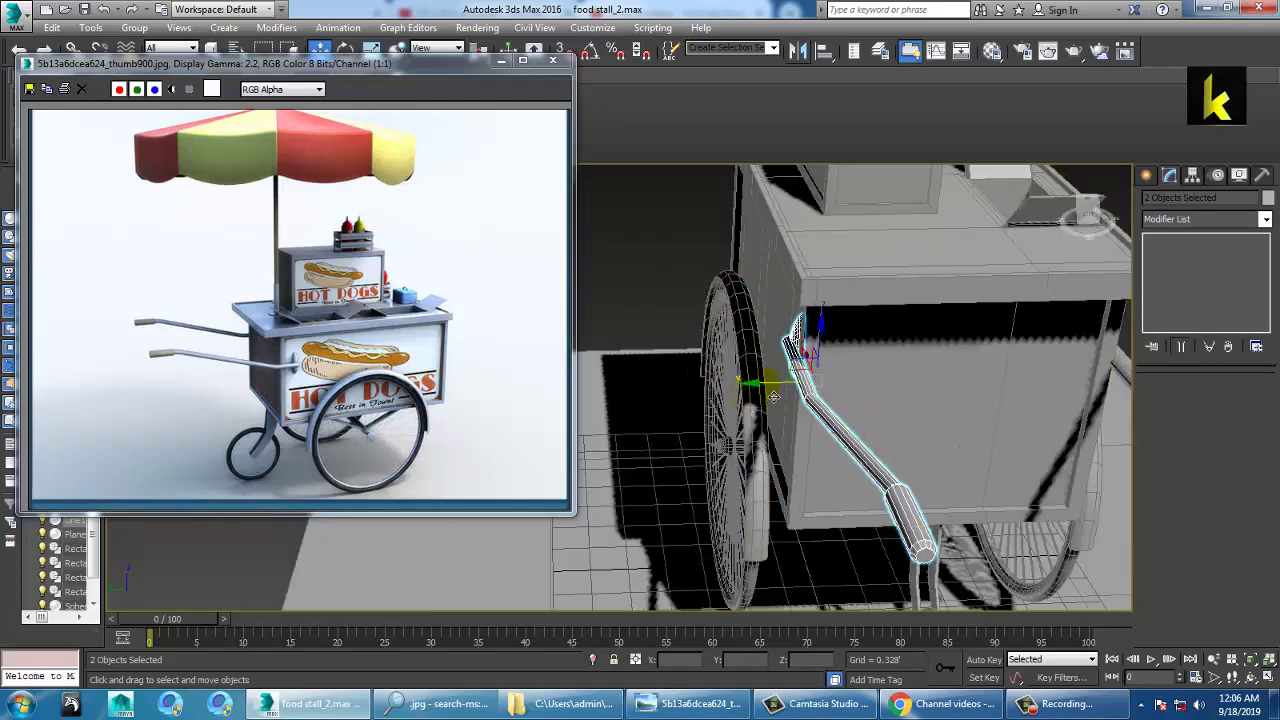
drag(773, 397, 771, 398)
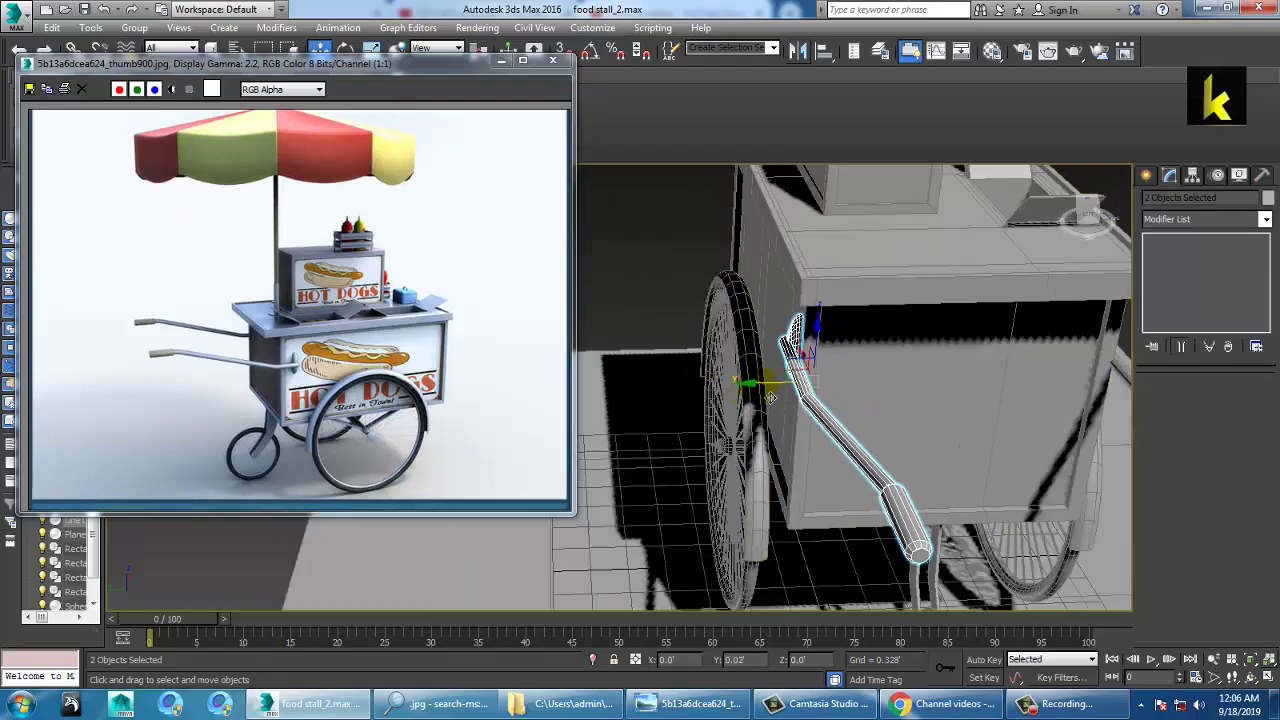
scroll(882, 391, down, 3)
alt+middle_drag(882, 391, 829, 376)
scroll(840, 380, down, 4)
mouse_move(917, 398)
alt+middle_down()
mouse_move(881, 379)
mouse_move(905, 385)
alt+middle_up()
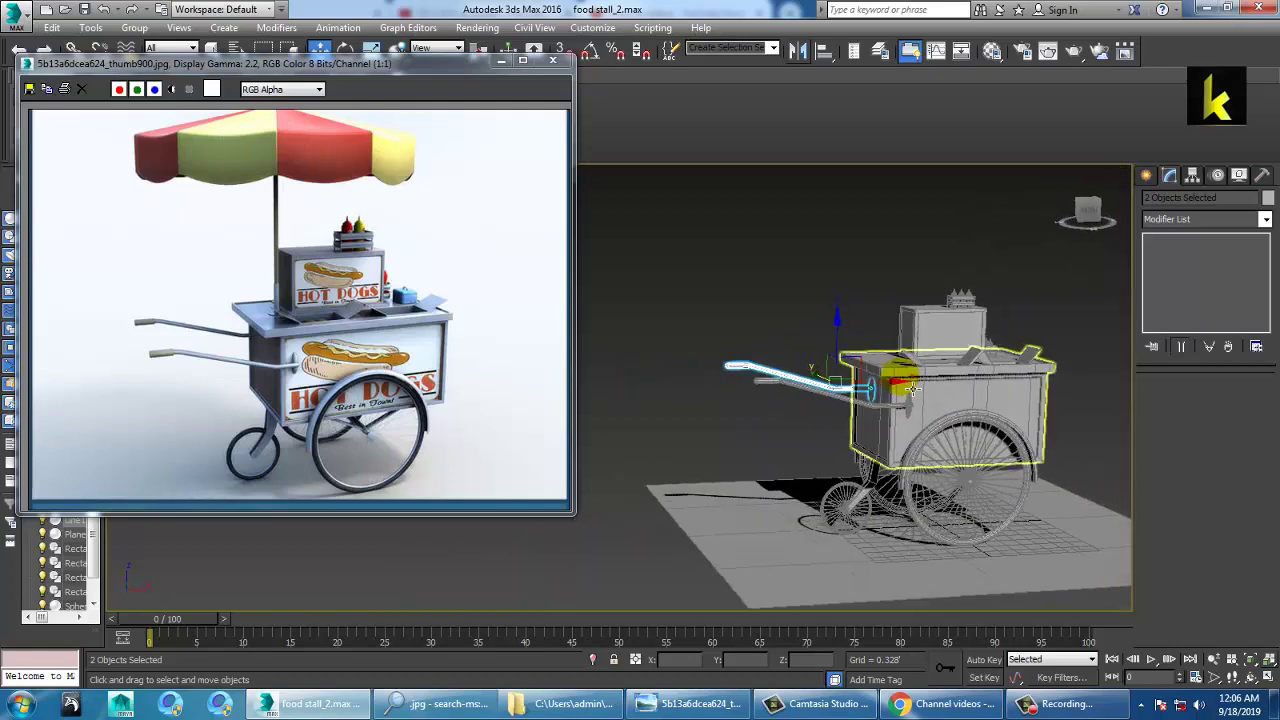
Draw a flat cylinder with a radius of about 0.127' on the countertop beside the sign box, using AutoGrid
scroll(918, 390, up, 2)
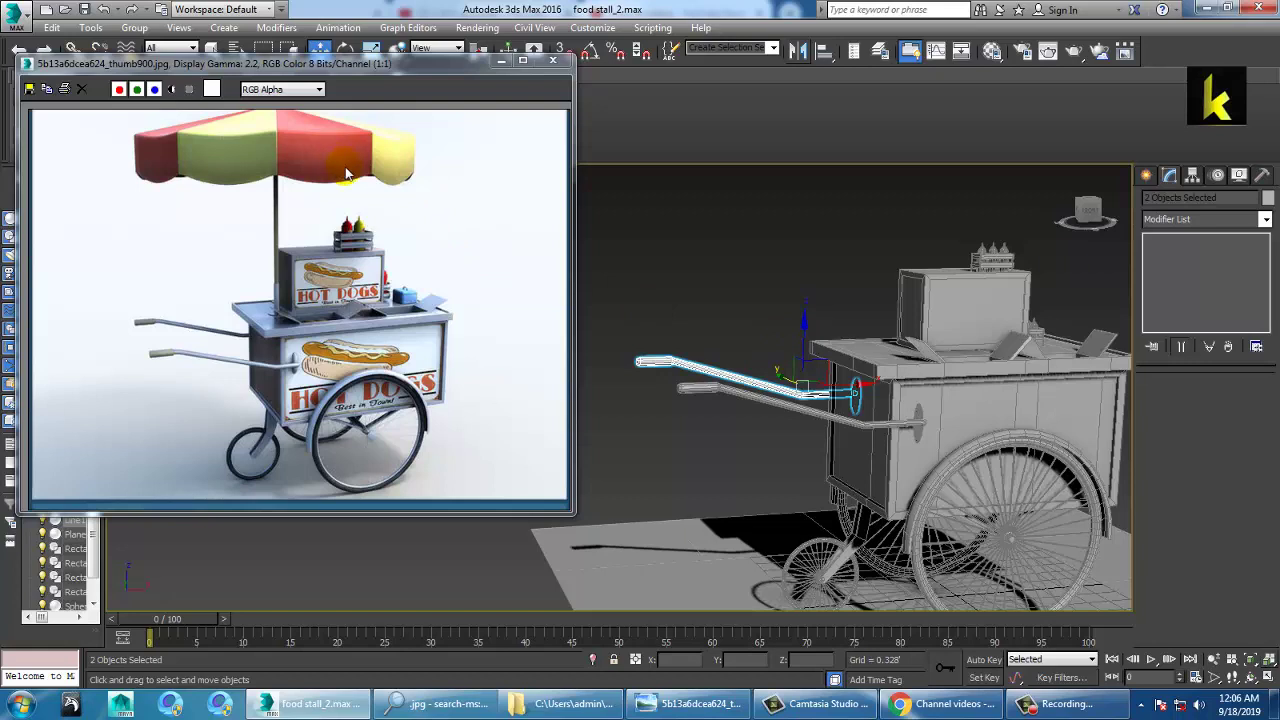
scroll(296, 280, up, 2)
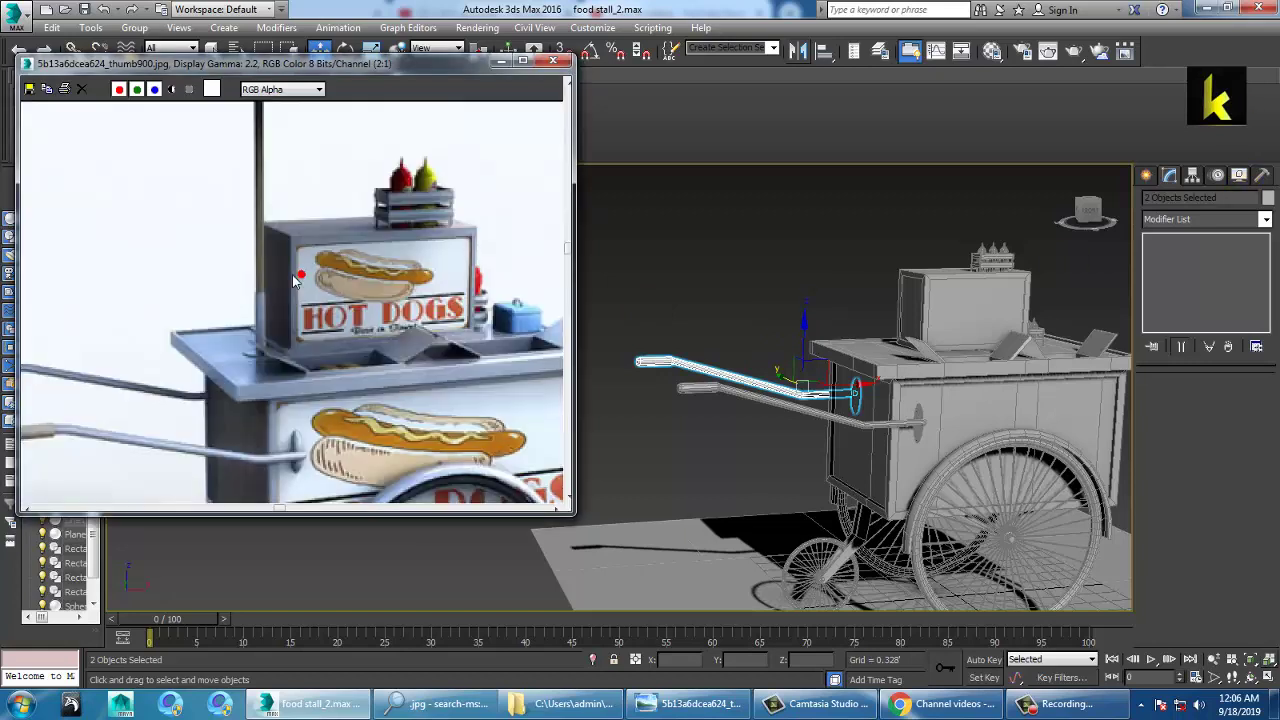
click(1146, 175)
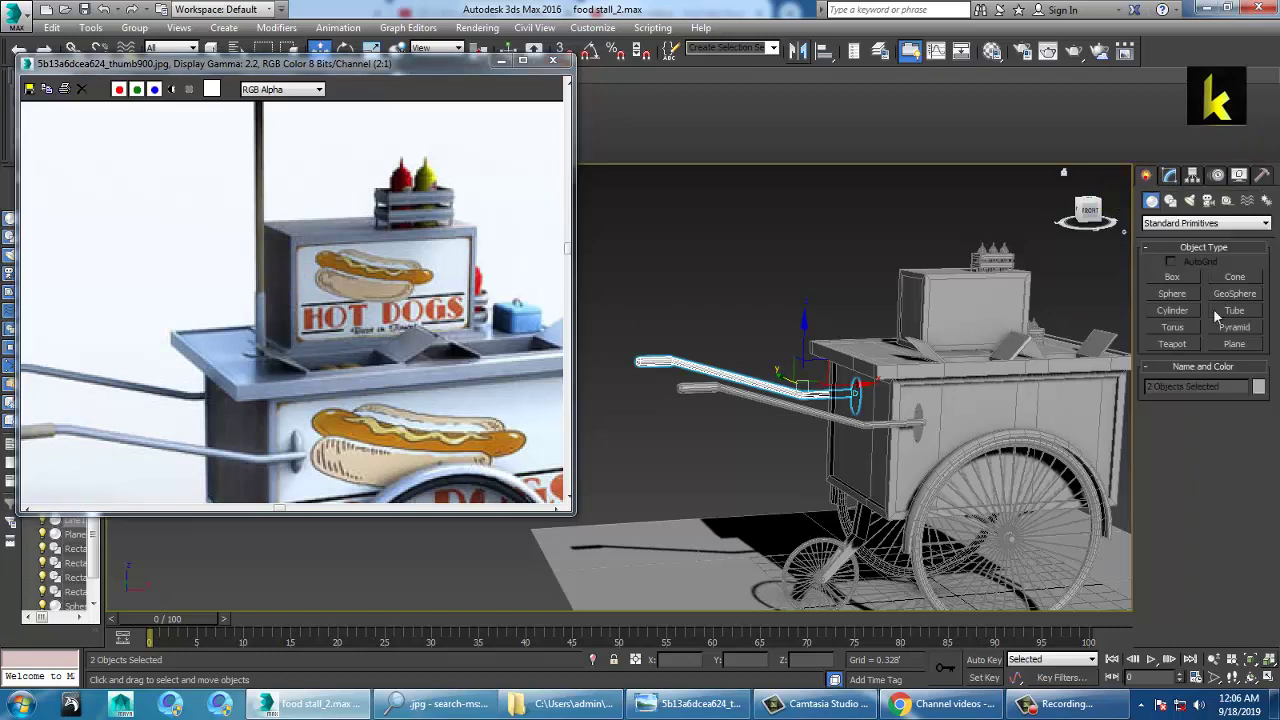
click(1173, 311)
alt+middle_drag(931, 396, 881, 462)
alt+middle_drag(881, 462, 880, 444)
scroll(874, 441, up, 3)
right_click(831, 422)
click(819, 410)
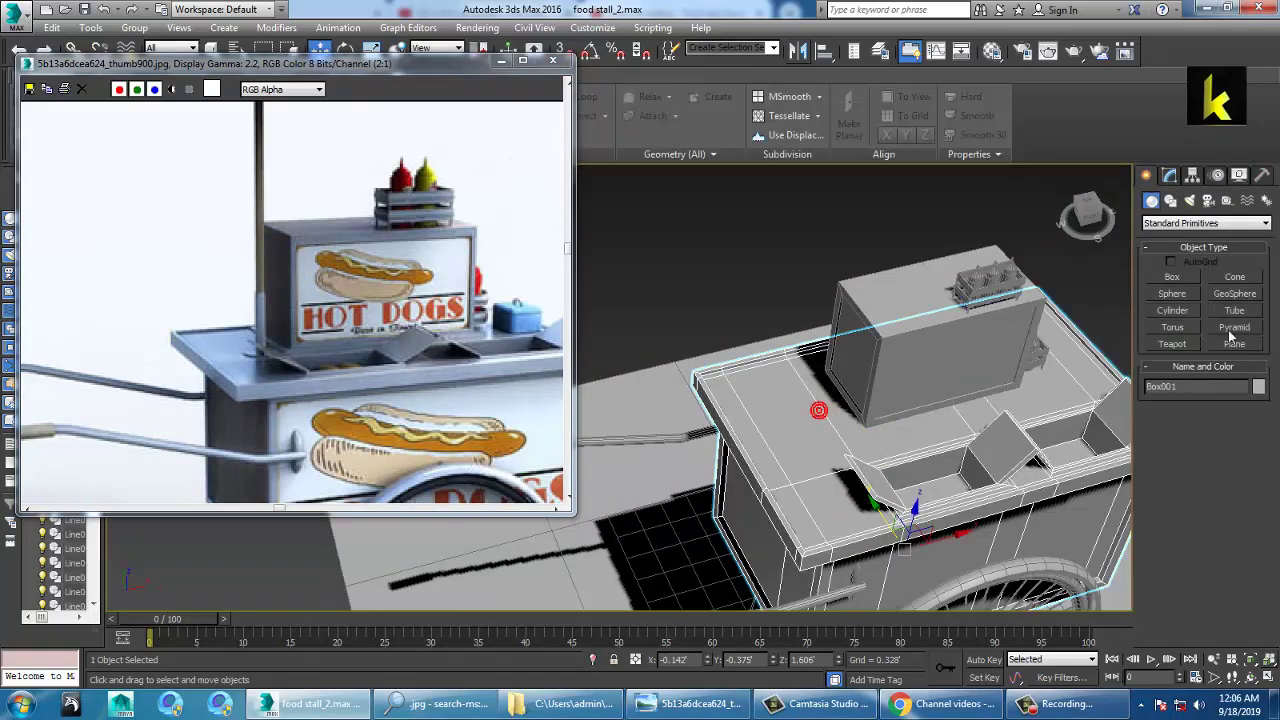
click(1173, 311)
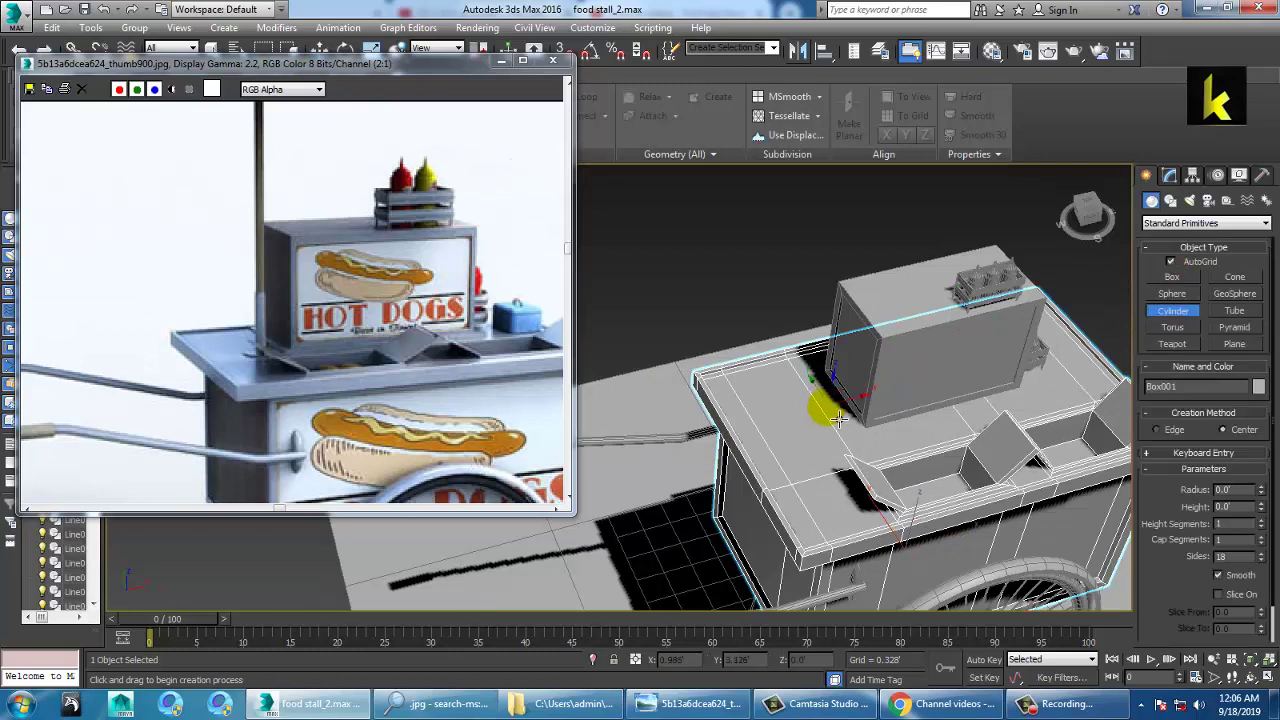
drag(820, 414, 838, 431)
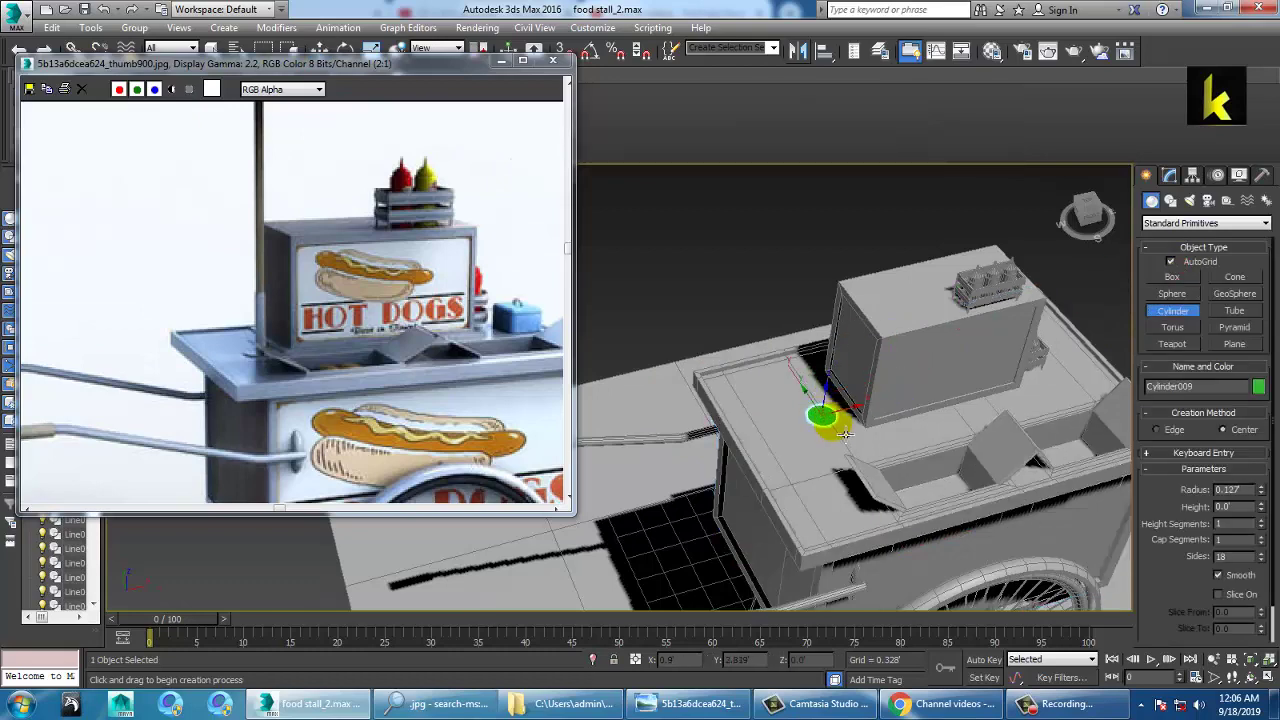
Lower the new disc slightly onto the countertop and adjust its position along X beside the sign box
key(w)
key(z)
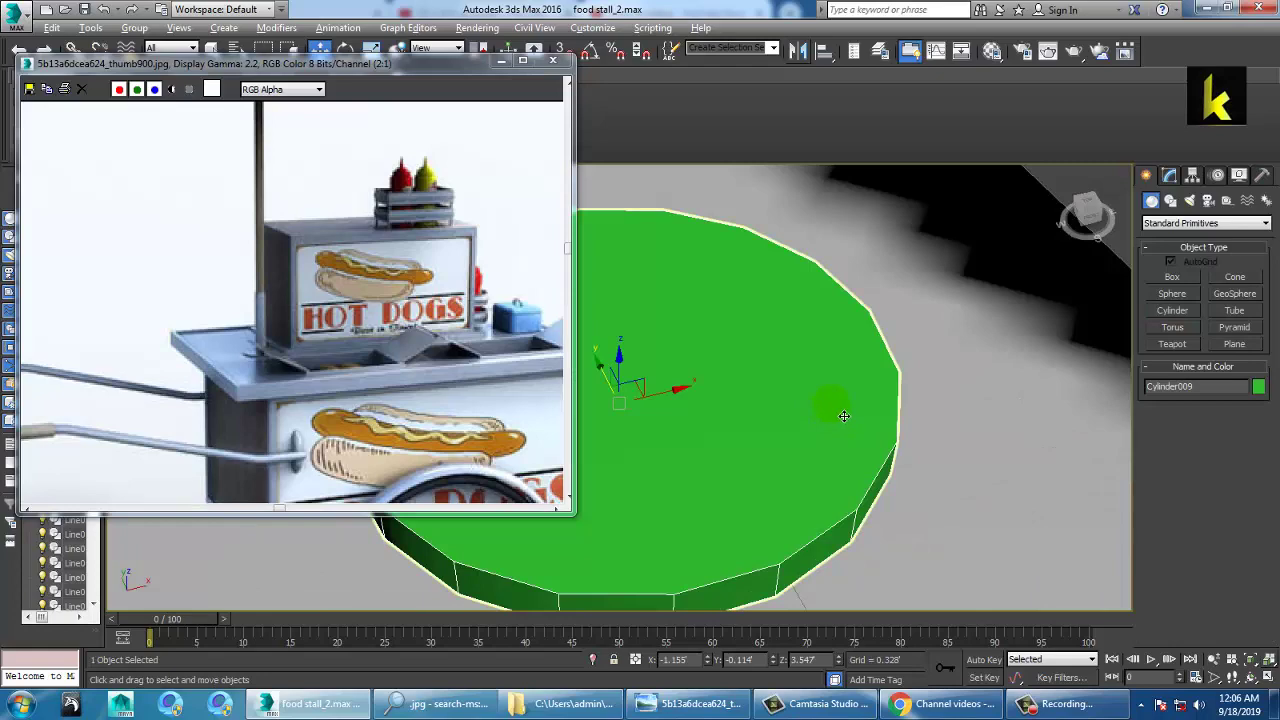
drag(806, 312, 807, 320)
scroll(823, 323, down, 5)
alt+middle_drag(823, 323, 882, 353)
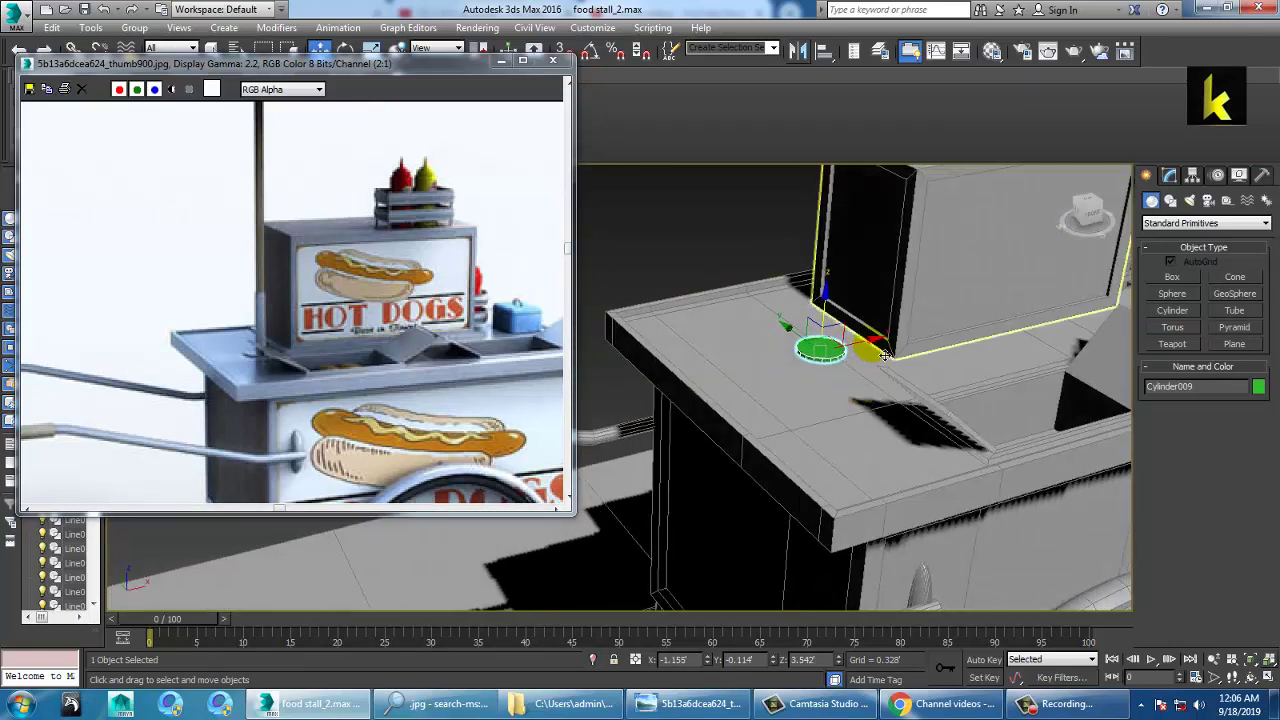
drag(884, 352, 856, 350)
Flatten the disc by scaling it along Z to about 39%
scroll(851, 350, up, 3)
key(r)
drag(816, 295, 828, 335)
click(839, 337)
click(808, 363)
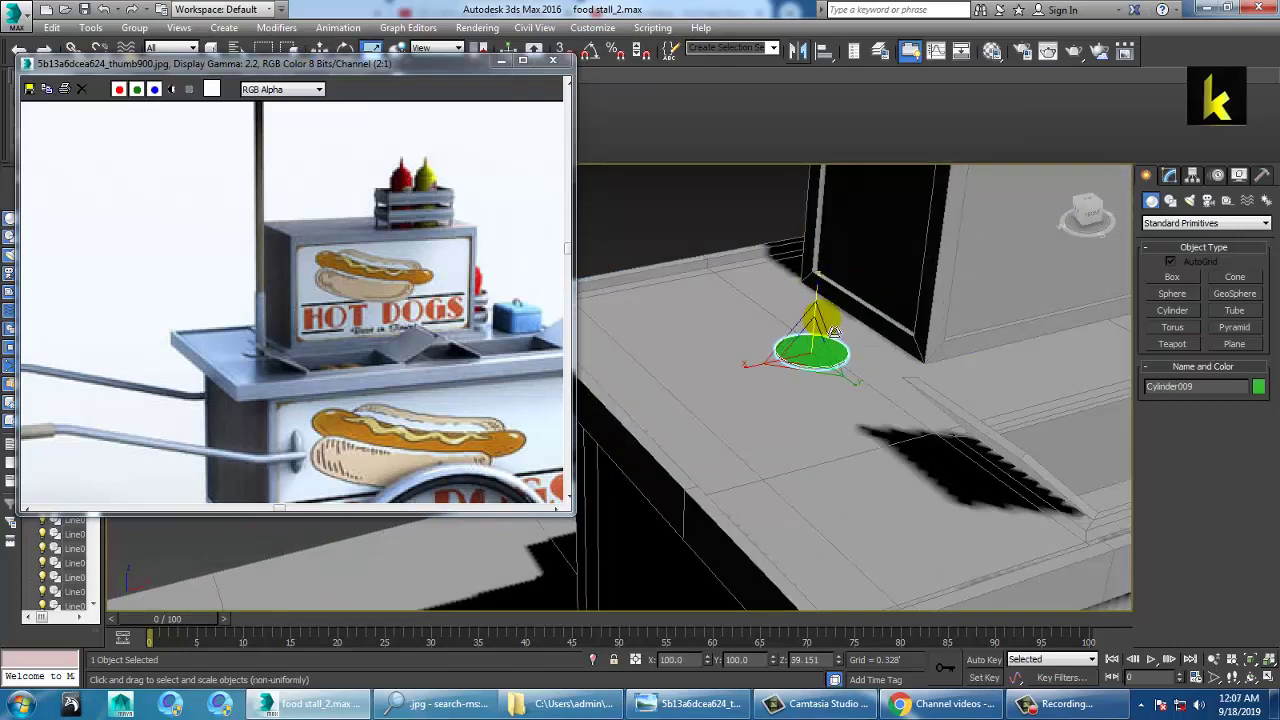
Convert the flattened disc to Editable Poly
key(w)
right_click(831, 349)
mouse_move(912, 500)
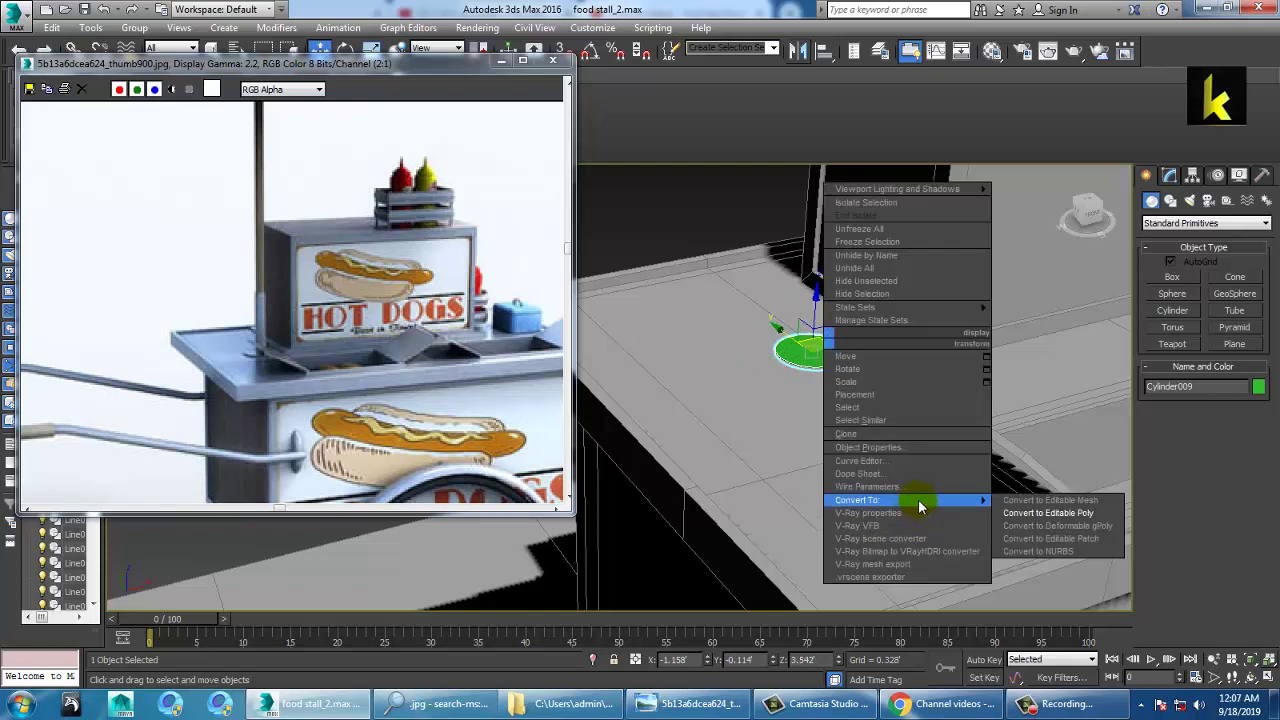
click(1030, 513)
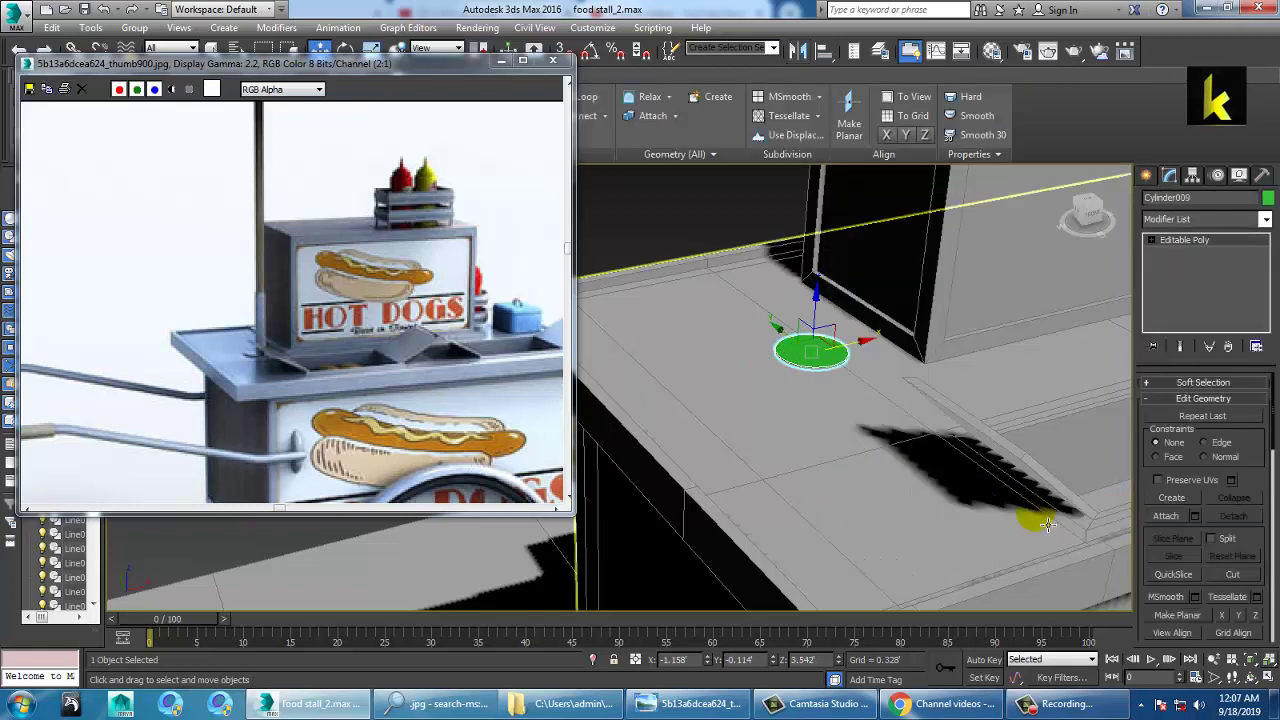
Inset the disc's top polygon by 0.071'
key(4)
click(818, 358)
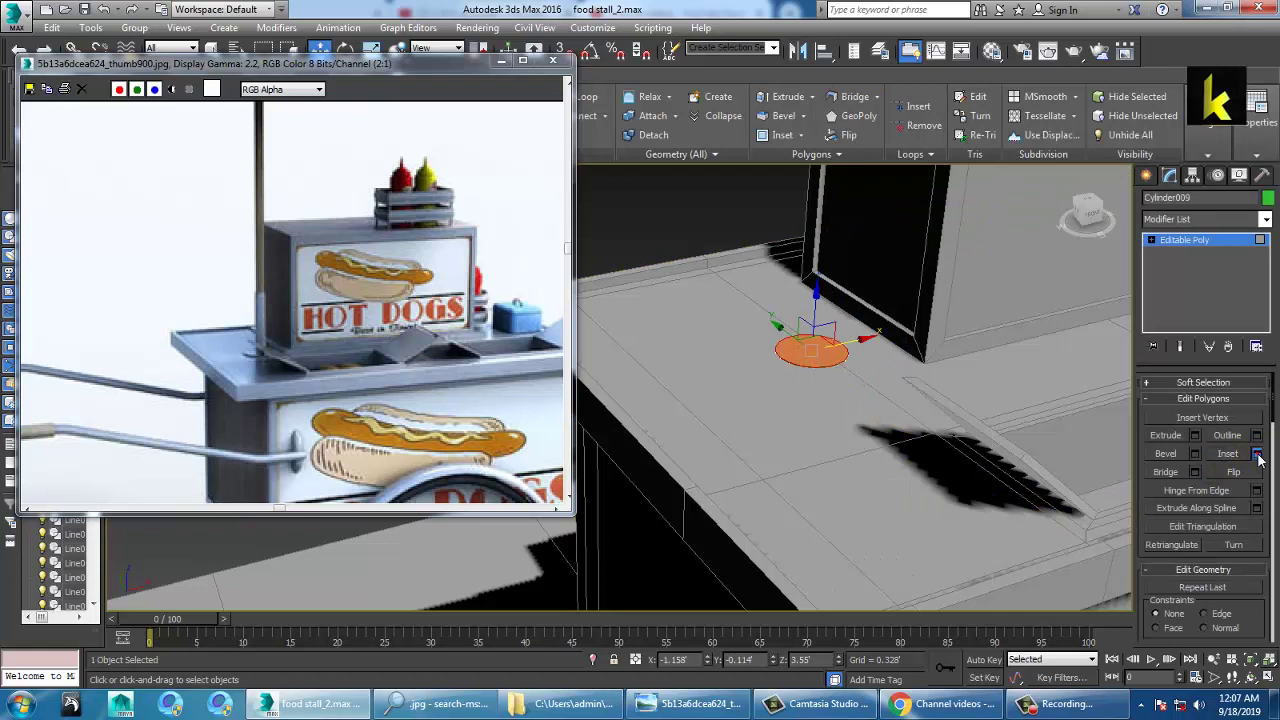
click(1257, 454)
drag(634, 421, 643, 413)
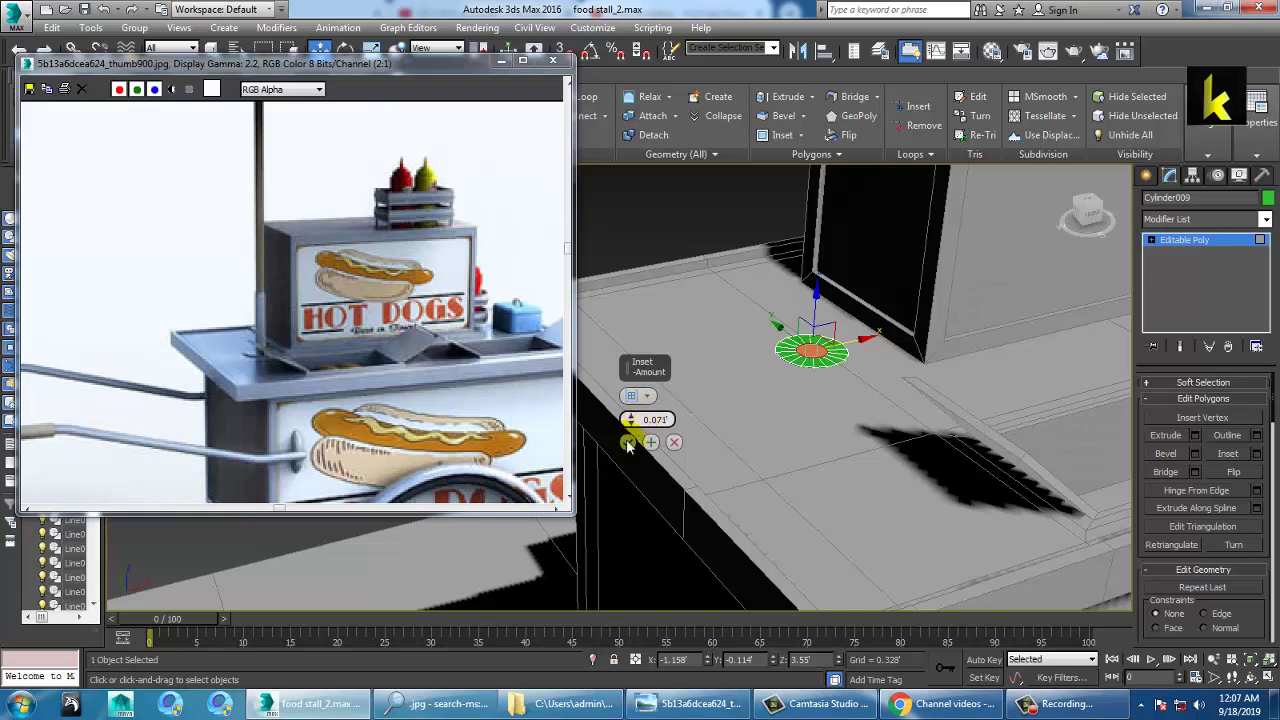
click(626, 444)
Extrude the inset polygon upward by 1.351' to form the umbrella pole's lower sleeve
click(1195, 435)
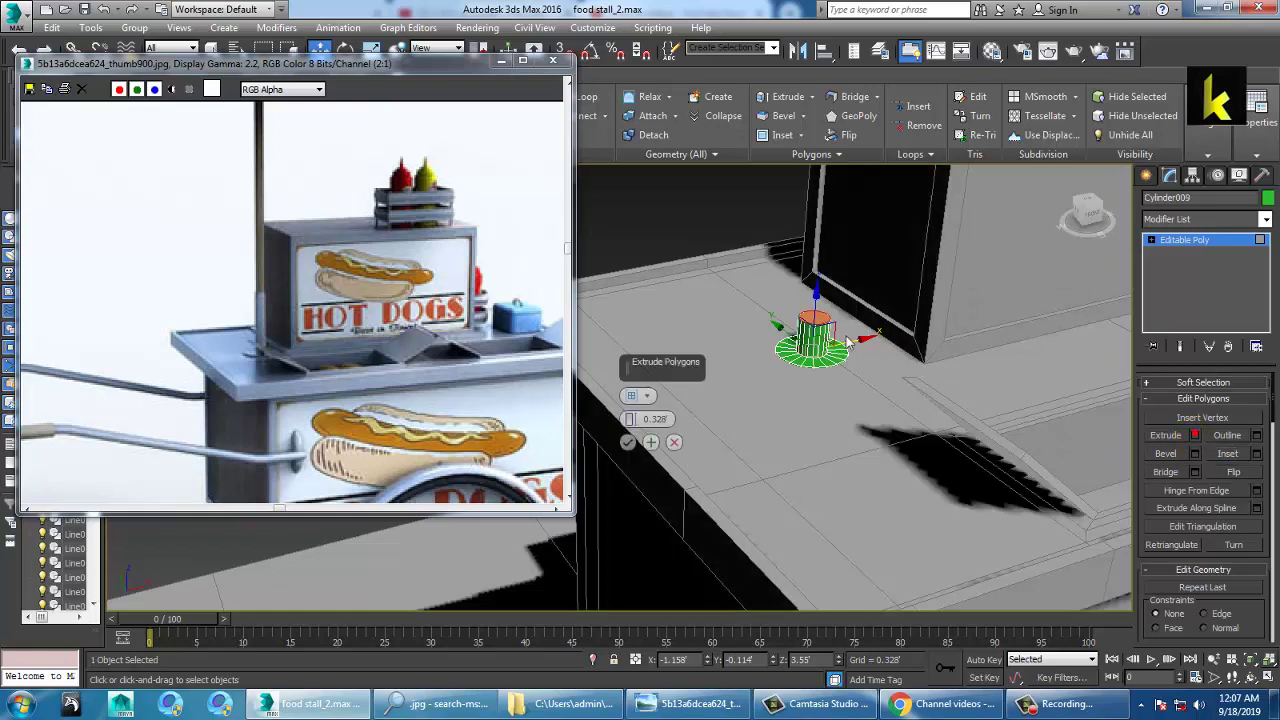
drag(628, 419, 663, 213)
scroll(963, 389, down, 5)
middle_drag(963, 389, 845, 409)
scroll(938, 422, up, 3)
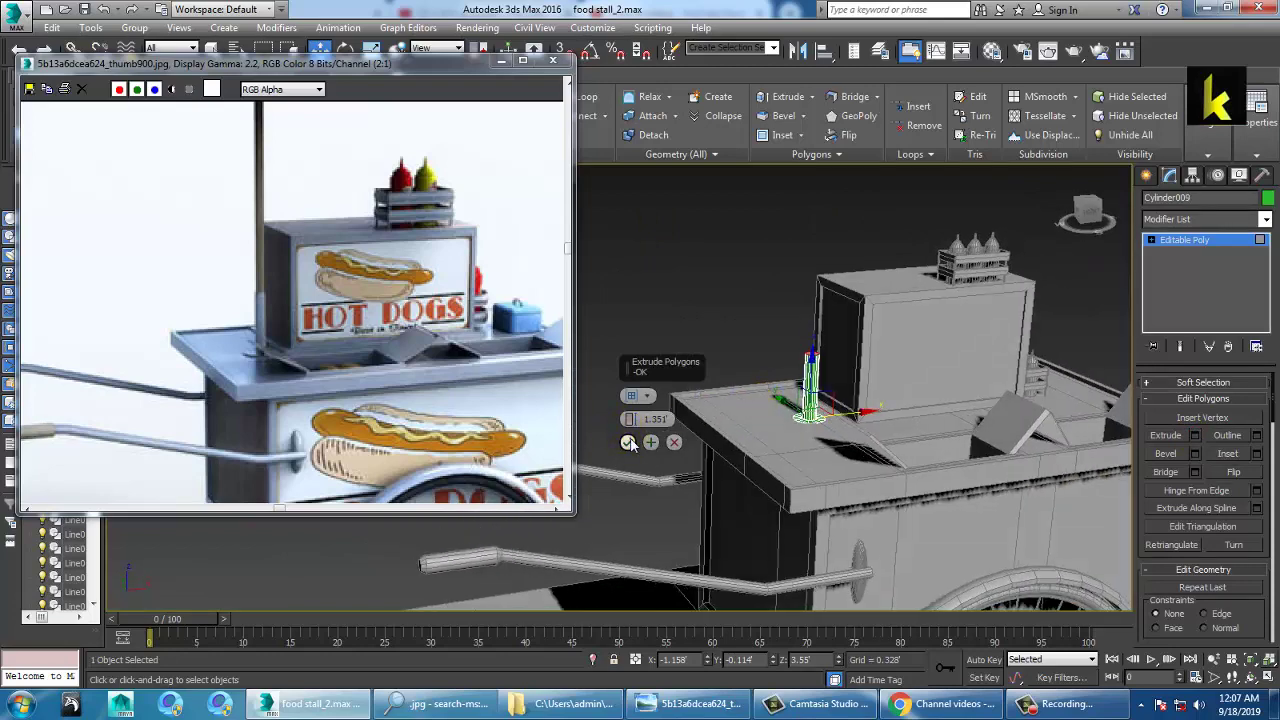
click(628, 443)
Inset the sleeve's top polygon slightly to outline a thinner pole
scroll(860, 430, up, 3)
scroll(885, 445, up, 4)
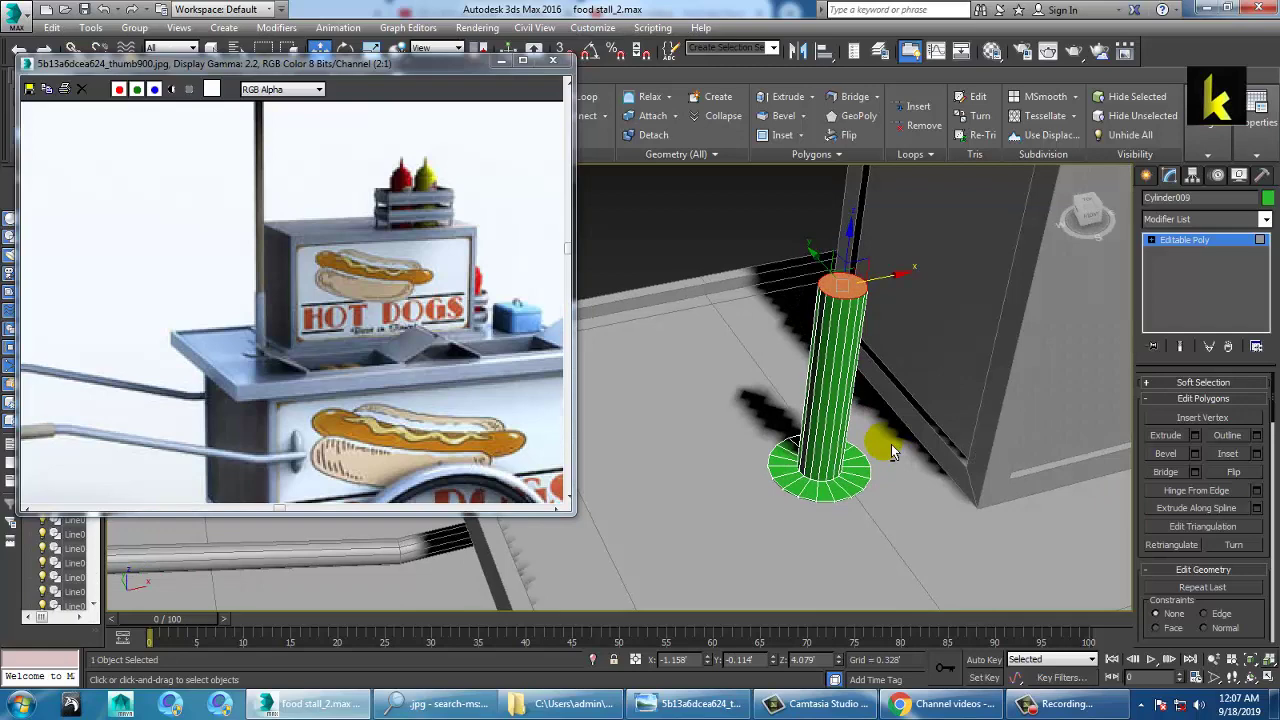
click(1256, 454)
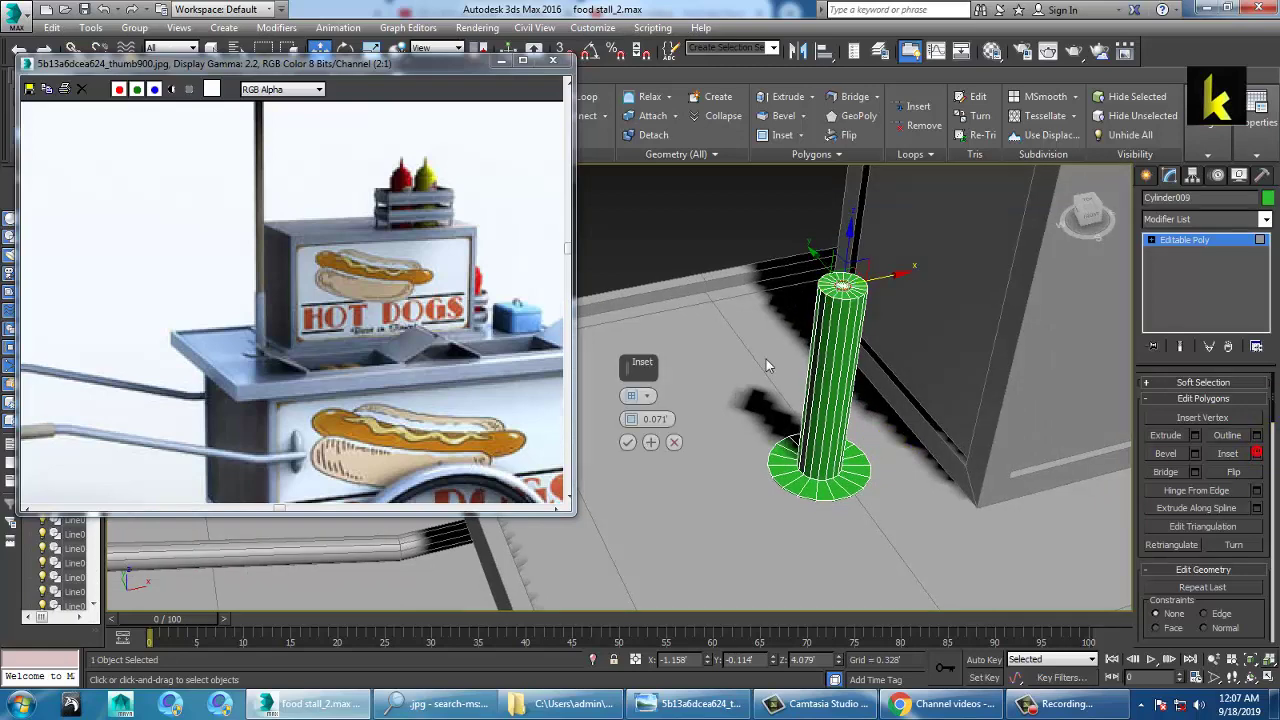
click(630, 420)
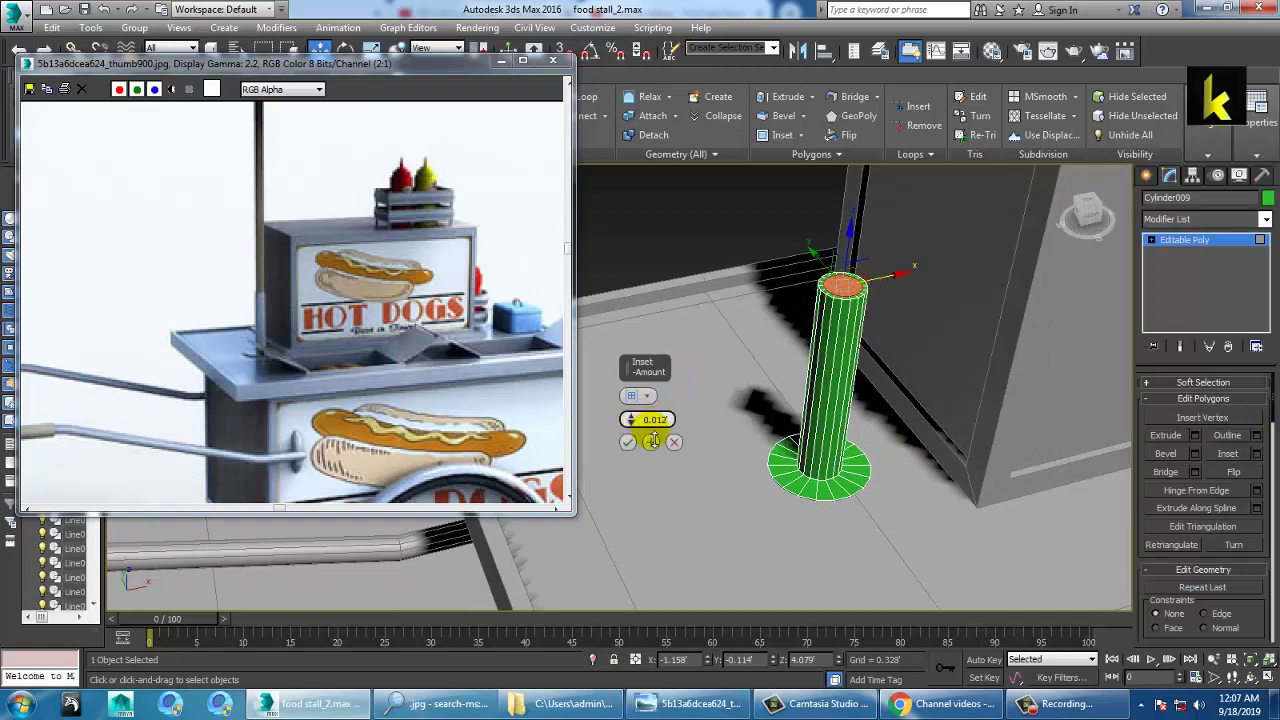
click(628, 442)
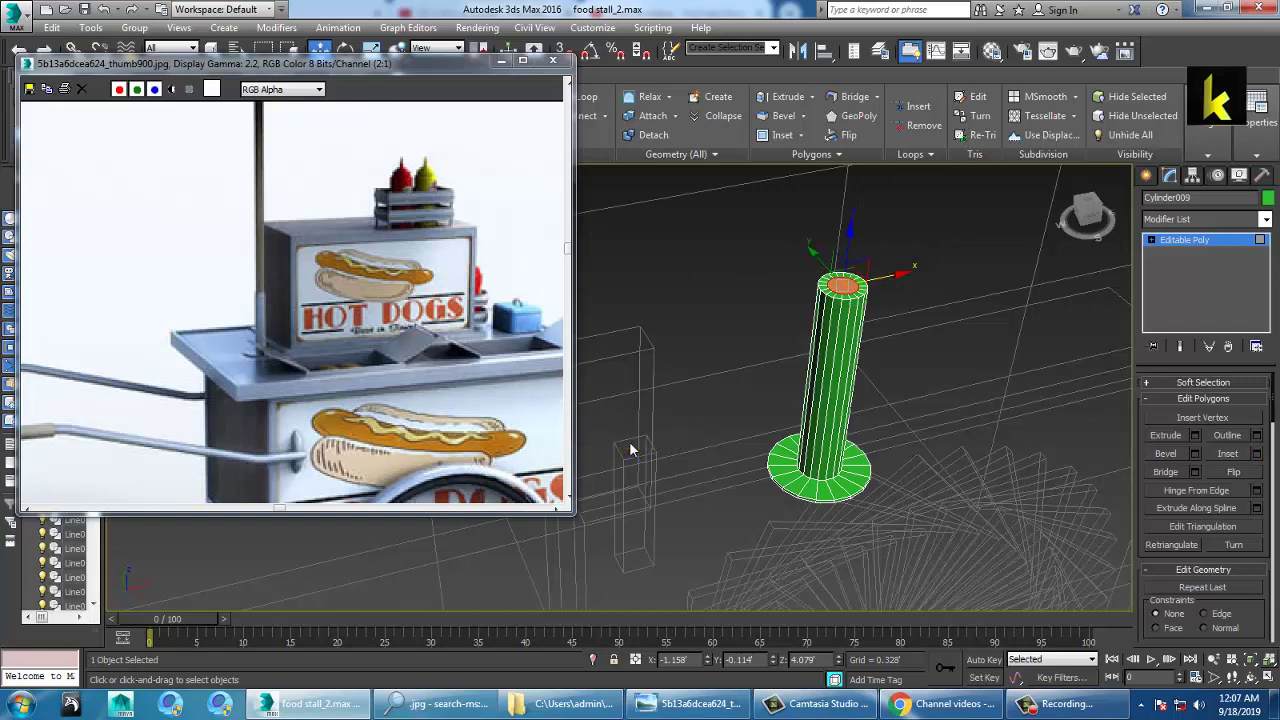
Extrude the inset polygon upward into a tall, thin umbrella pole rising well above the sign box, as in the reference
click(1194, 436)
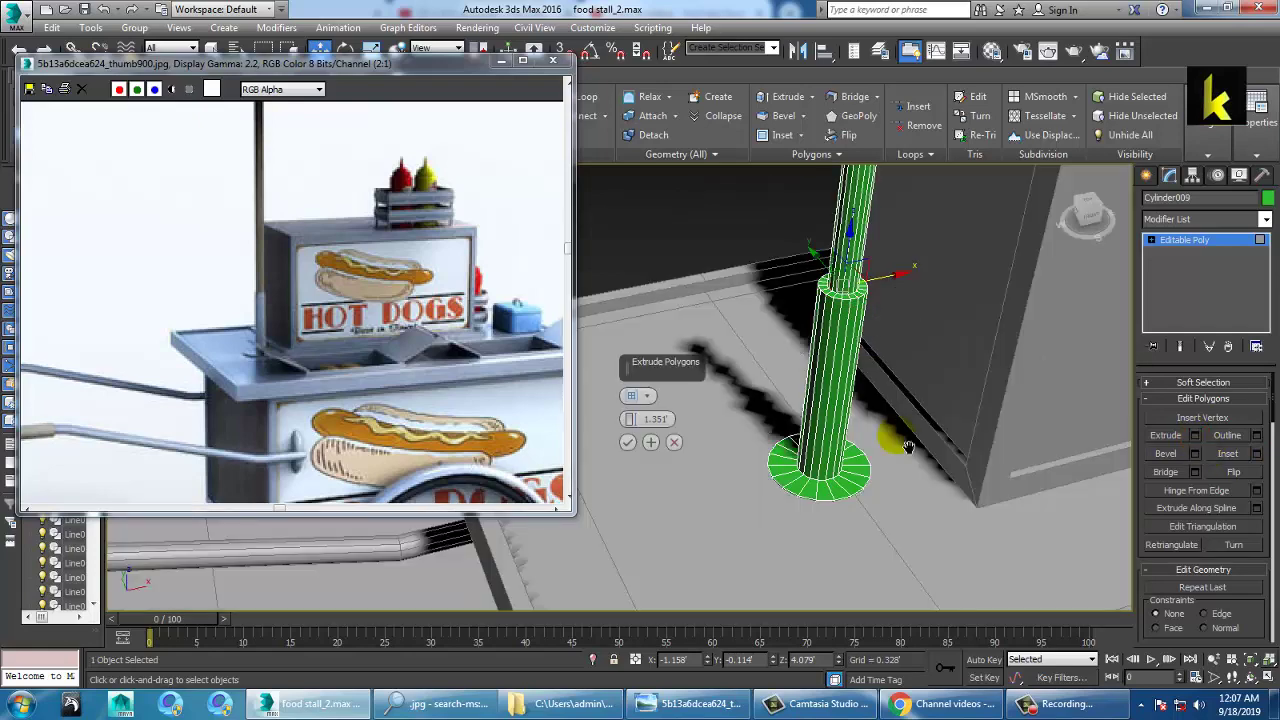
scroll(903, 411, down, 5)
mouse_move(911, 400)
alt+middle_down()
mouse_move(906, 360)
mouse_move(912, 405)
alt+middle_up()
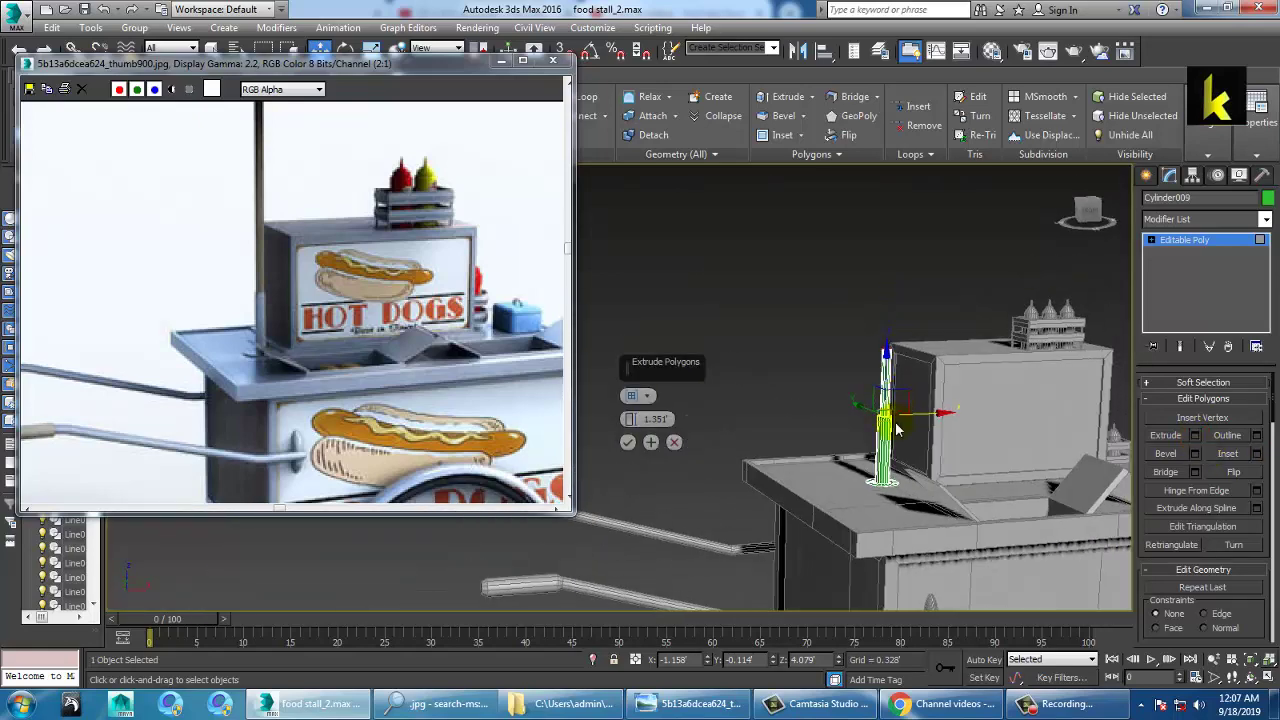
scroll(460, 340, down, 3)
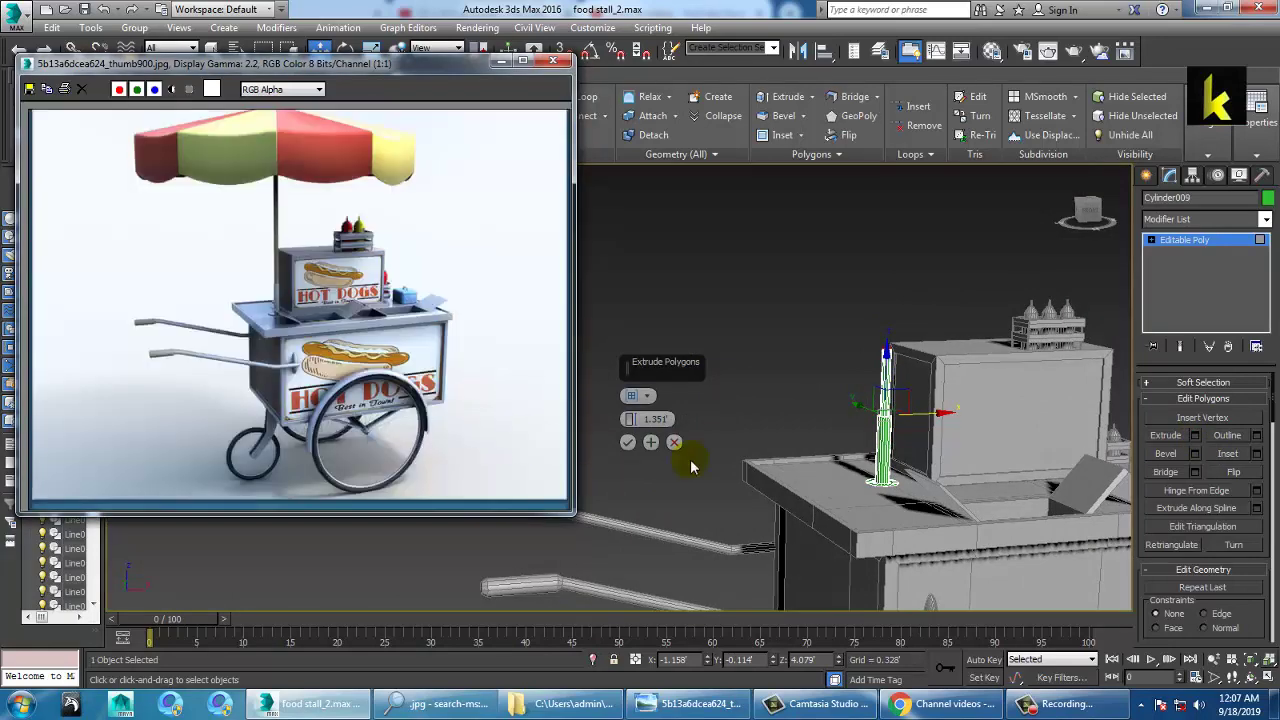
drag(631, 421, 632, 420)
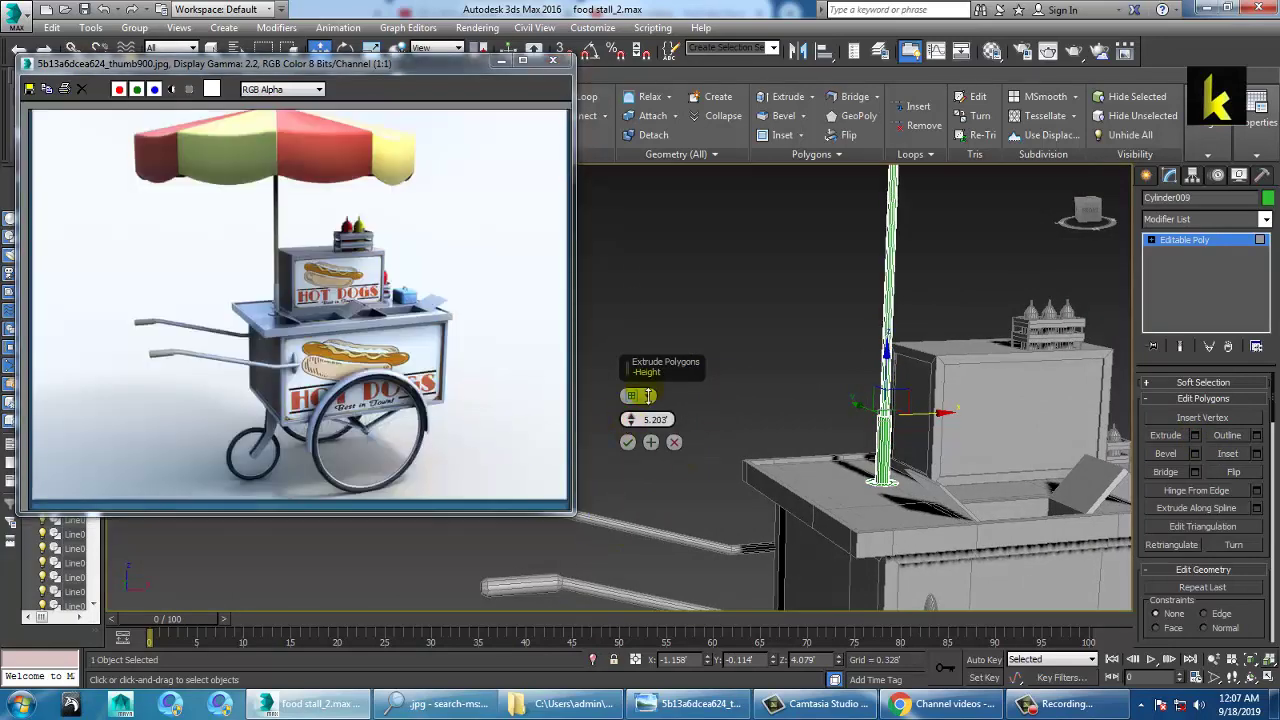
scroll(1006, 396, down, 4)
scroll(1006, 396, down, 3)
middle_drag(870, 411, 690, 490)
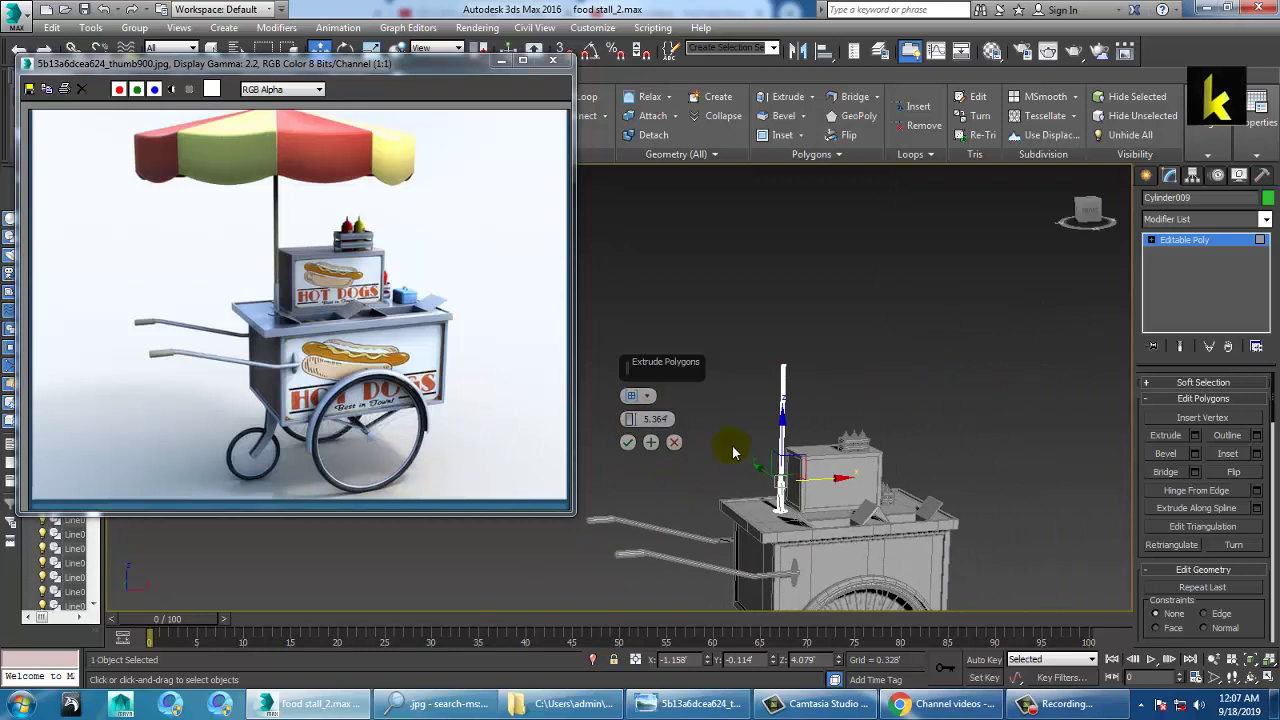
drag(630, 418, 632, 396)
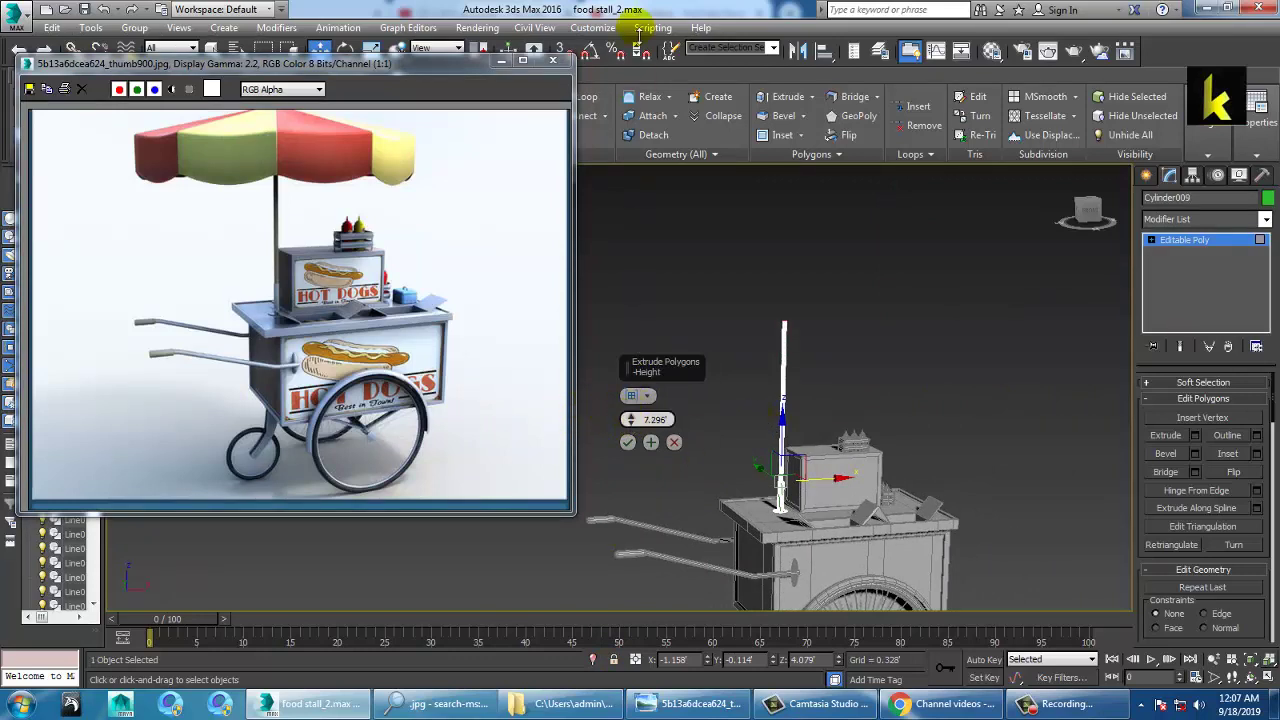
click(628, 442)
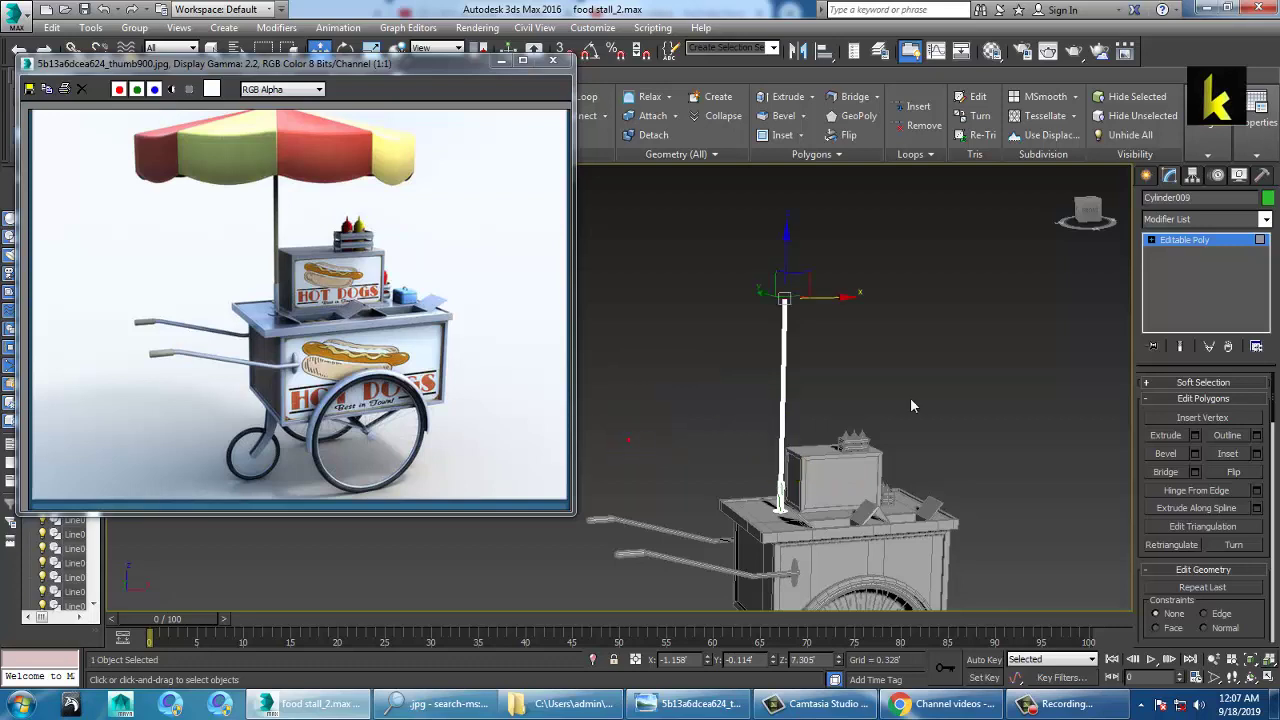
alt+middle_drag(713, 420, 958, 354)
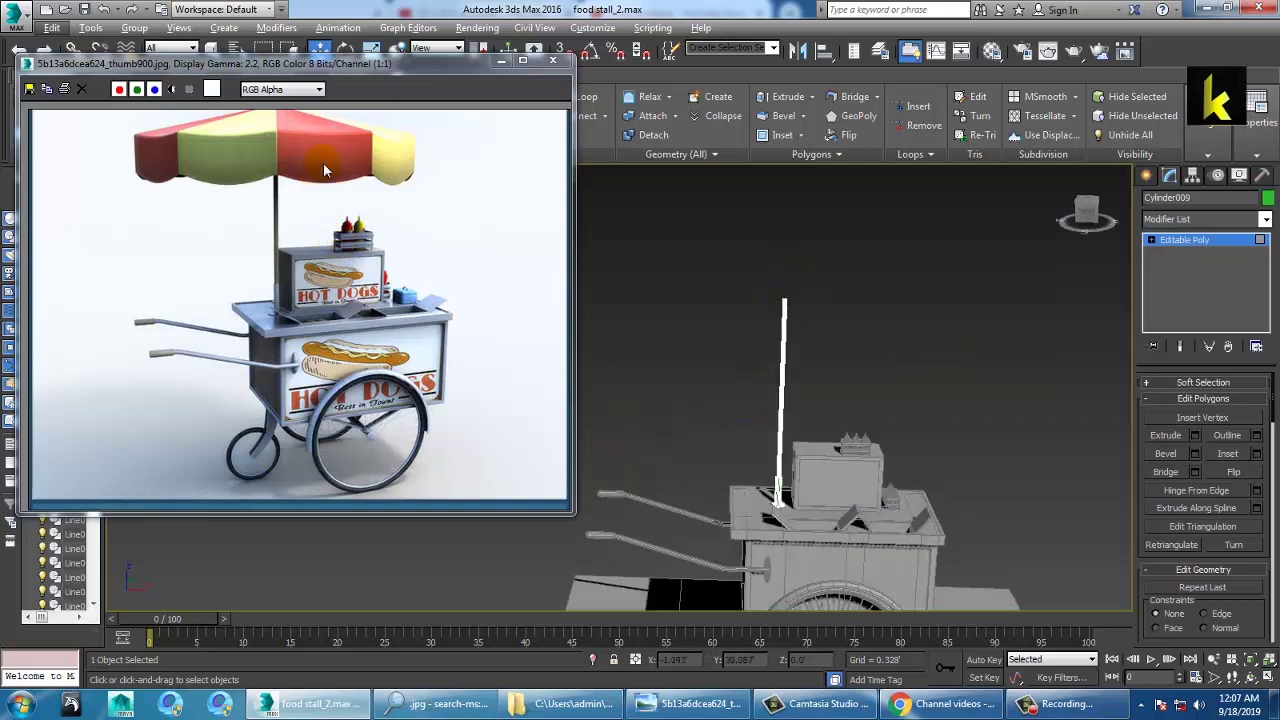
Create a standard cone beside the umbrella pole in the top view, base radius about 0.215', top radius 0 and height about 0.245'
click(1146, 176)
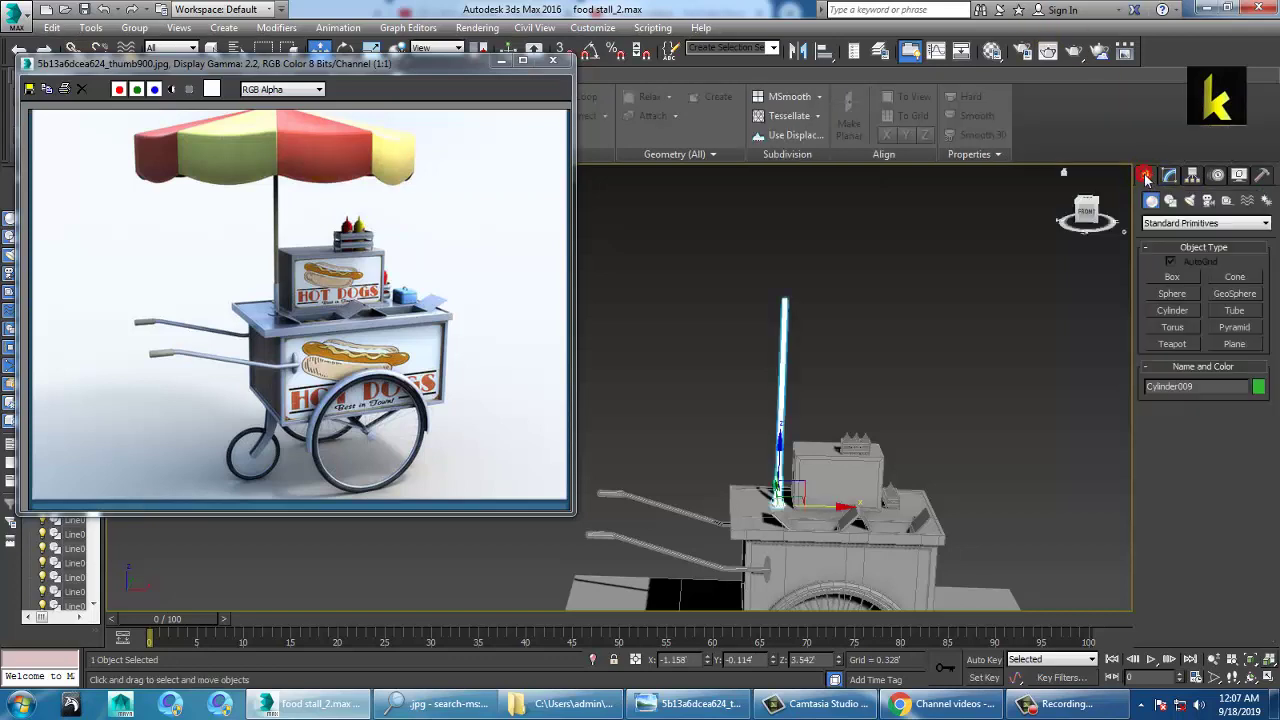
click(1238, 280)
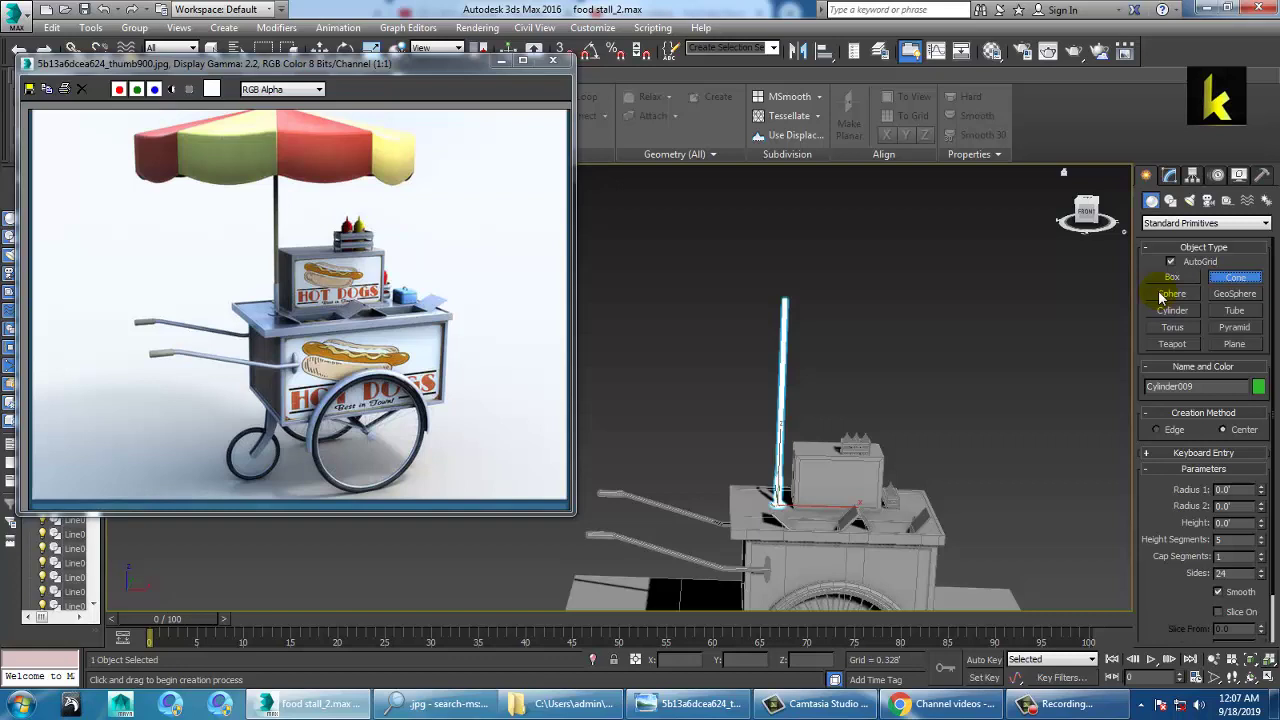
key(alt+w)
middle_click(600, 291)
key(alt+w)
middle_drag(602, 293, 430, 258)
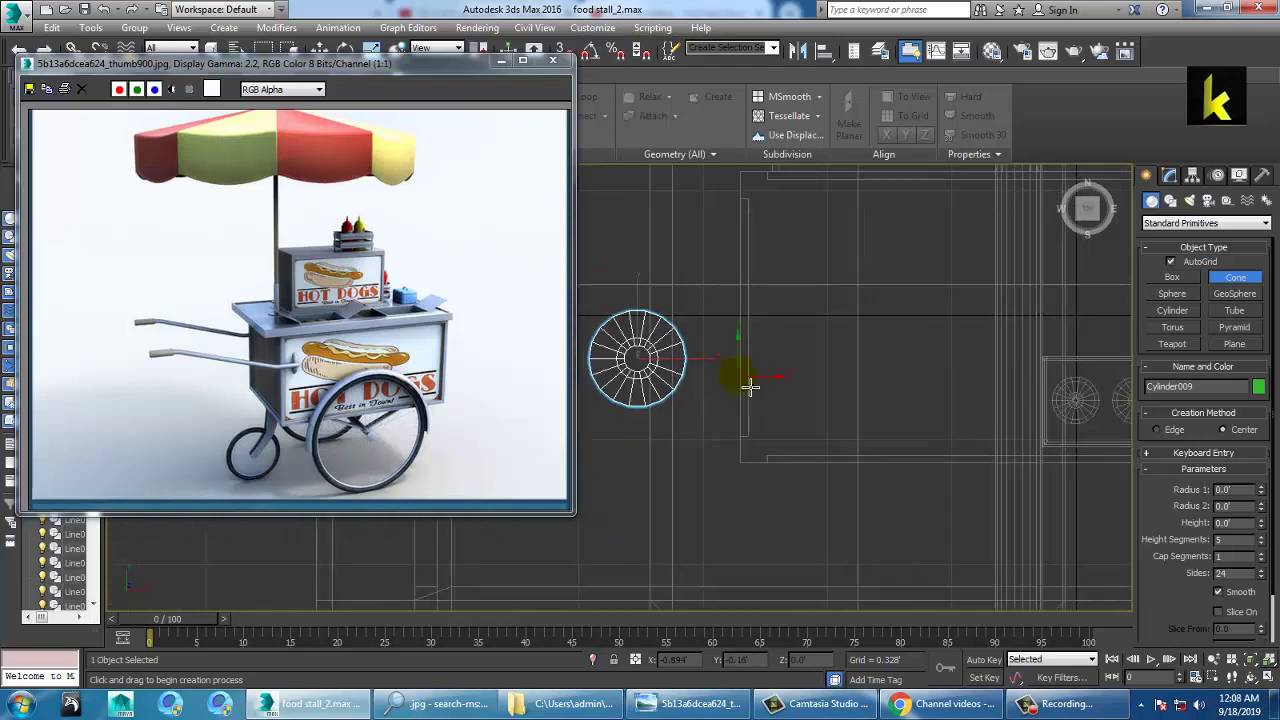
middle_drag(749, 386, 786, 406)
click(777, 389)
drag(767, 382, 848, 432)
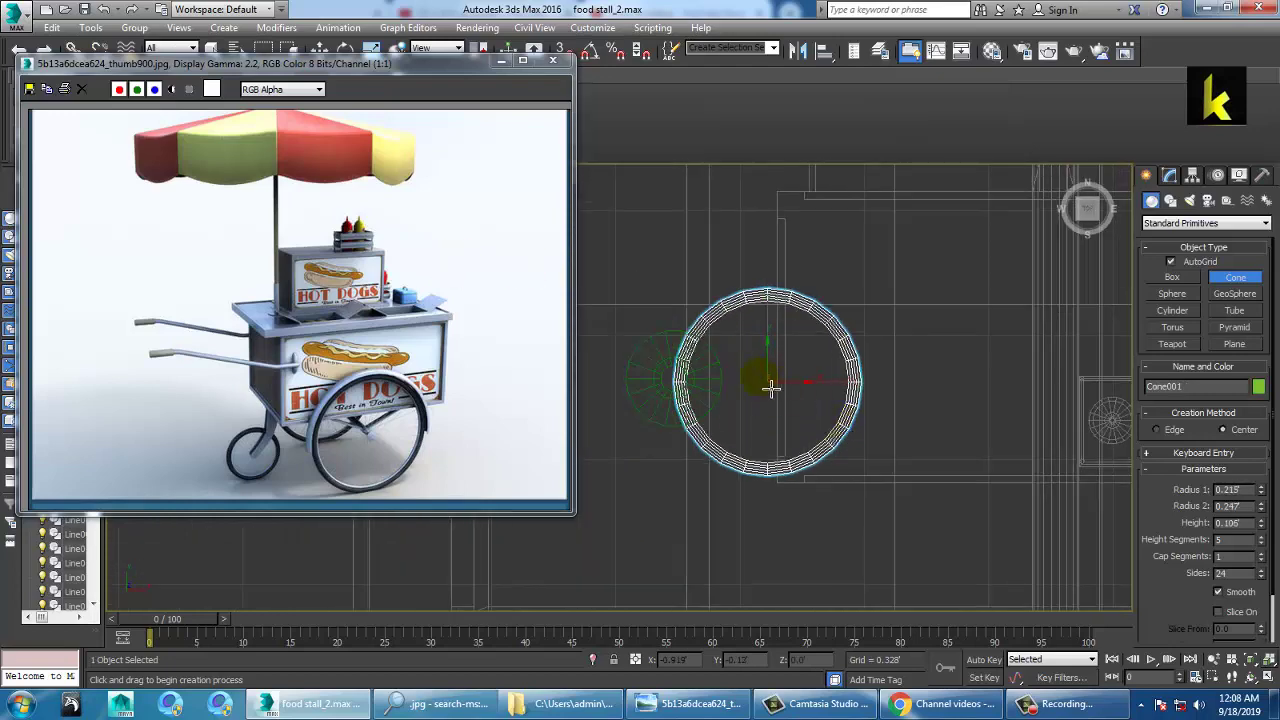
click(844, 445)
Raise the cone straight up to a height of about 10.18', well above the umbrella pole
key(w)
key(alt+w)
middle_click(914, 490)
key(alt+w)
scroll(898, 452, down, 6)
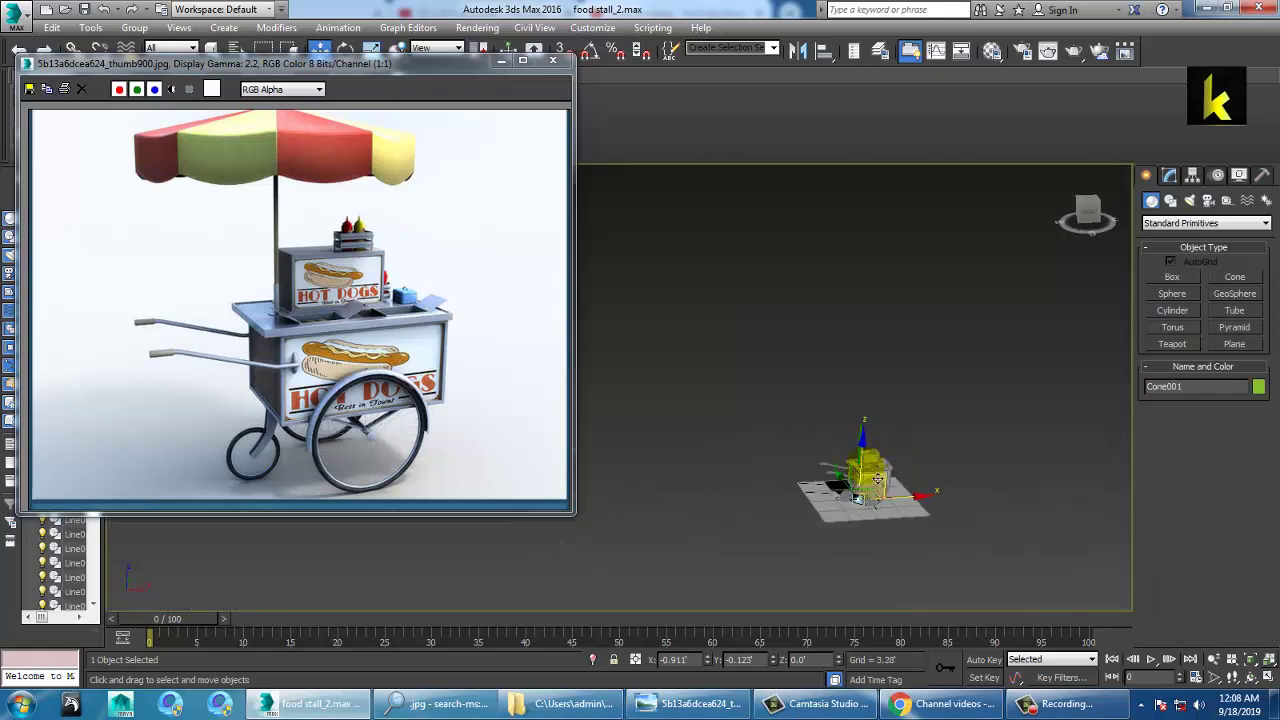
drag(866, 450, 873, 348)
scroll(874, 376, up, 5)
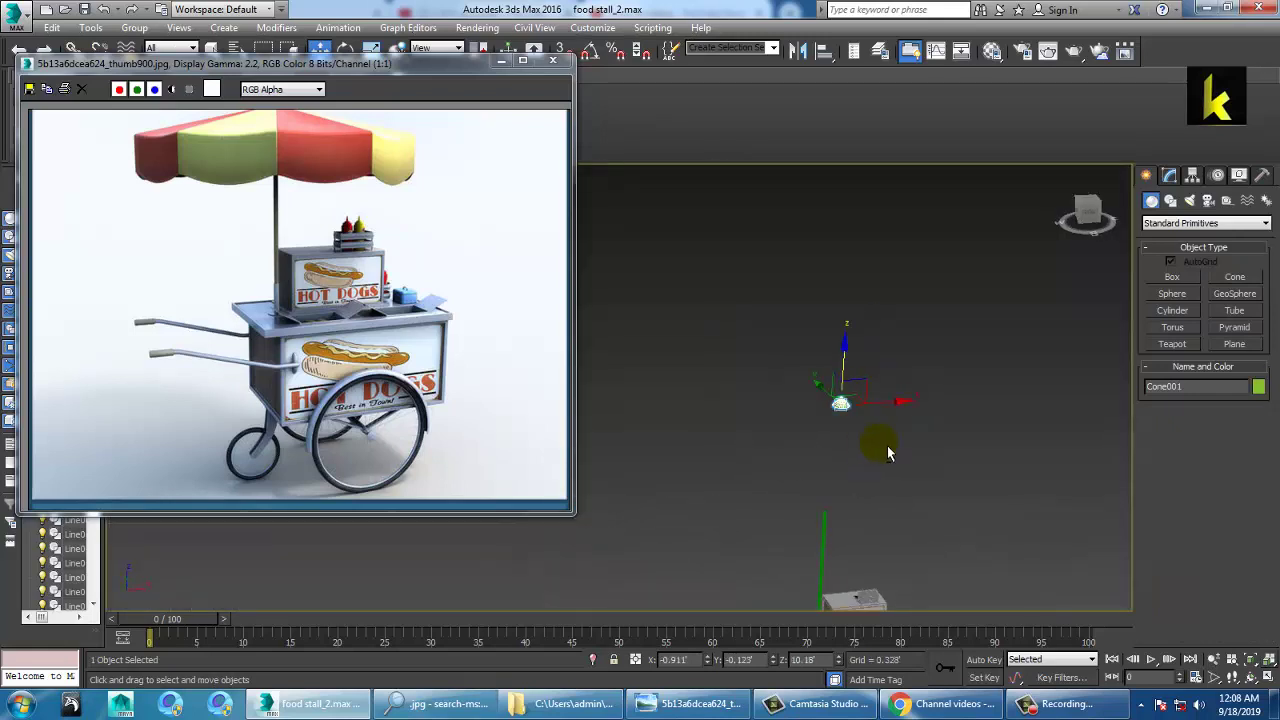
key(z)
scroll(837, 386, down, 3)
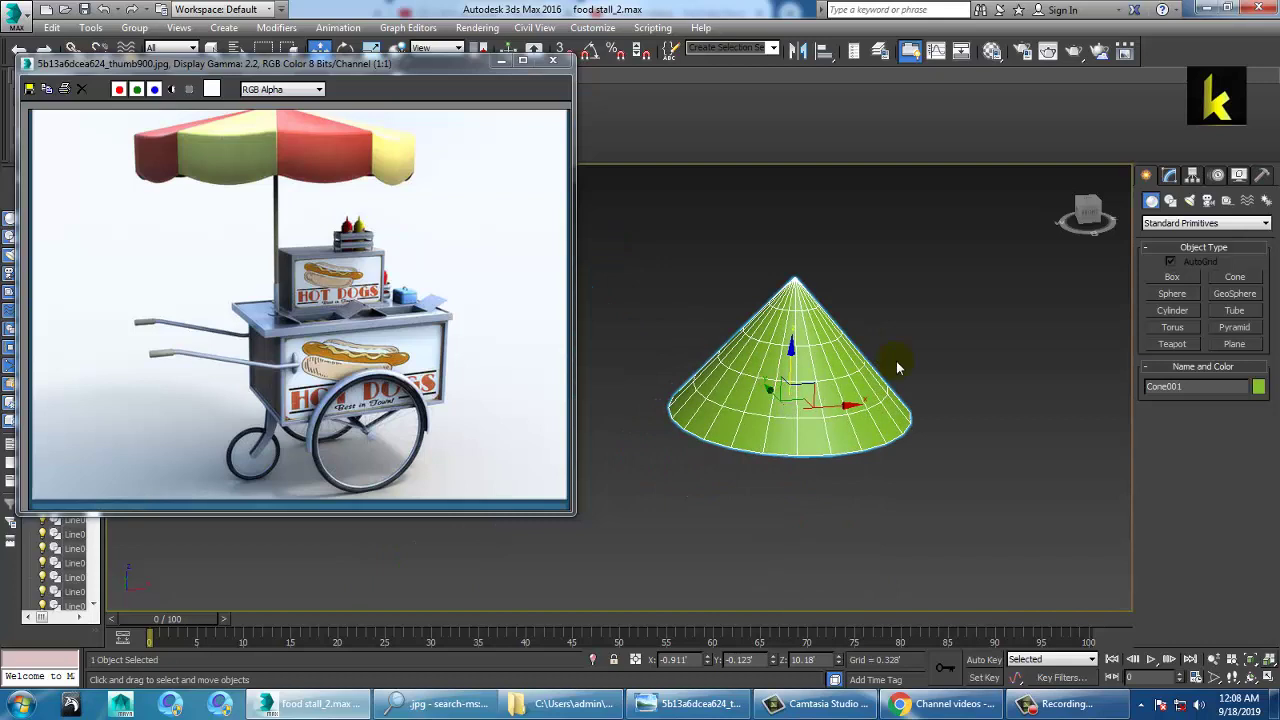
Widen the cone's base by setting Radius 1 to 0.468'
click(1169, 175)
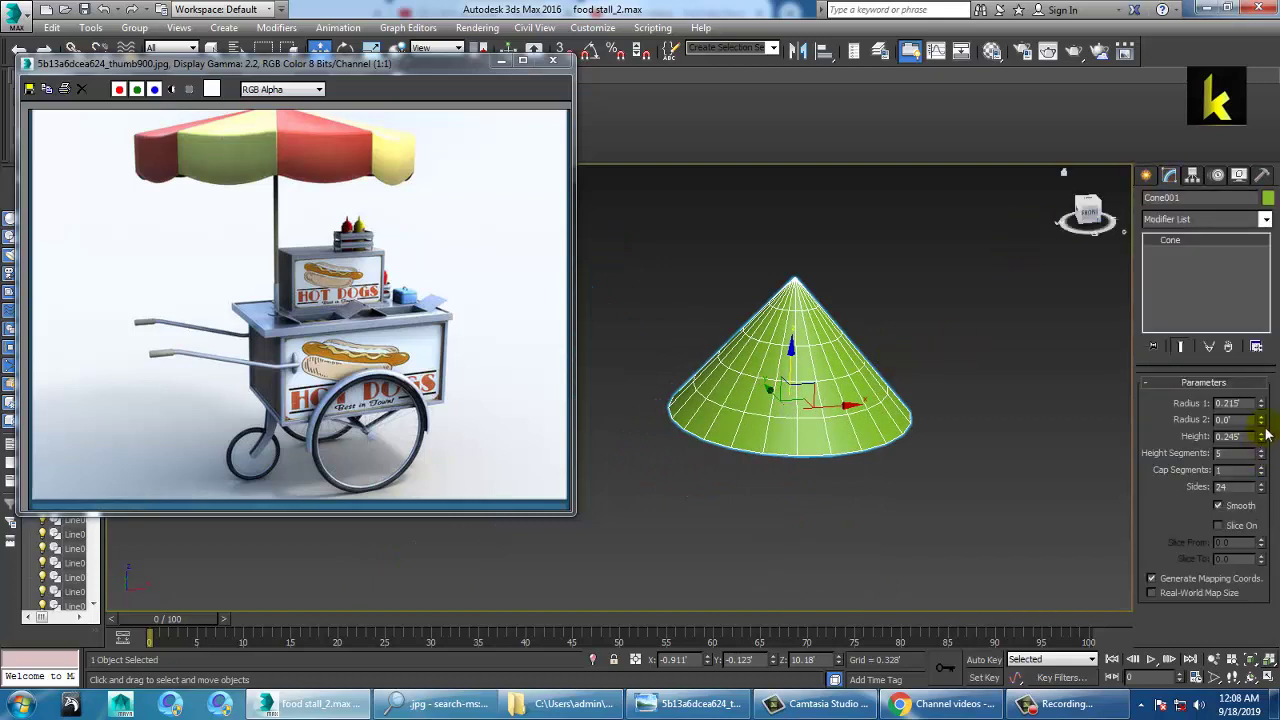
drag(1273, 424, 1275, 324)
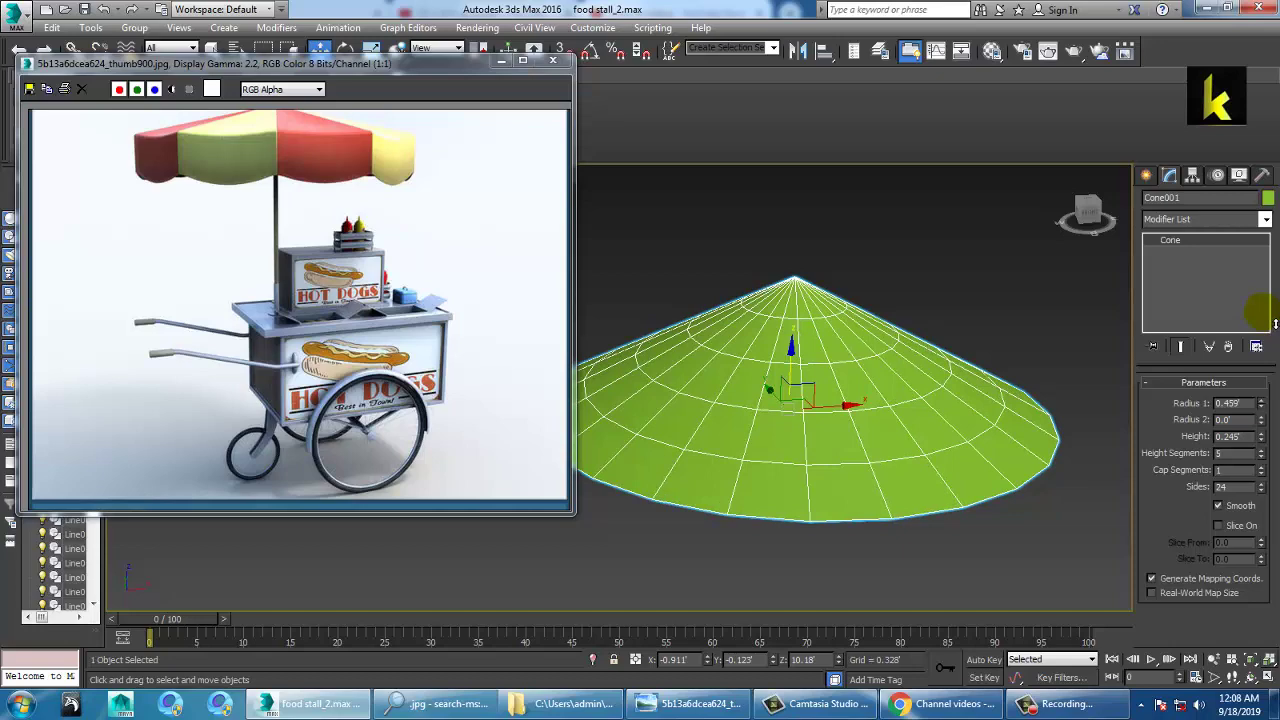
scroll(928, 320, down, 4)
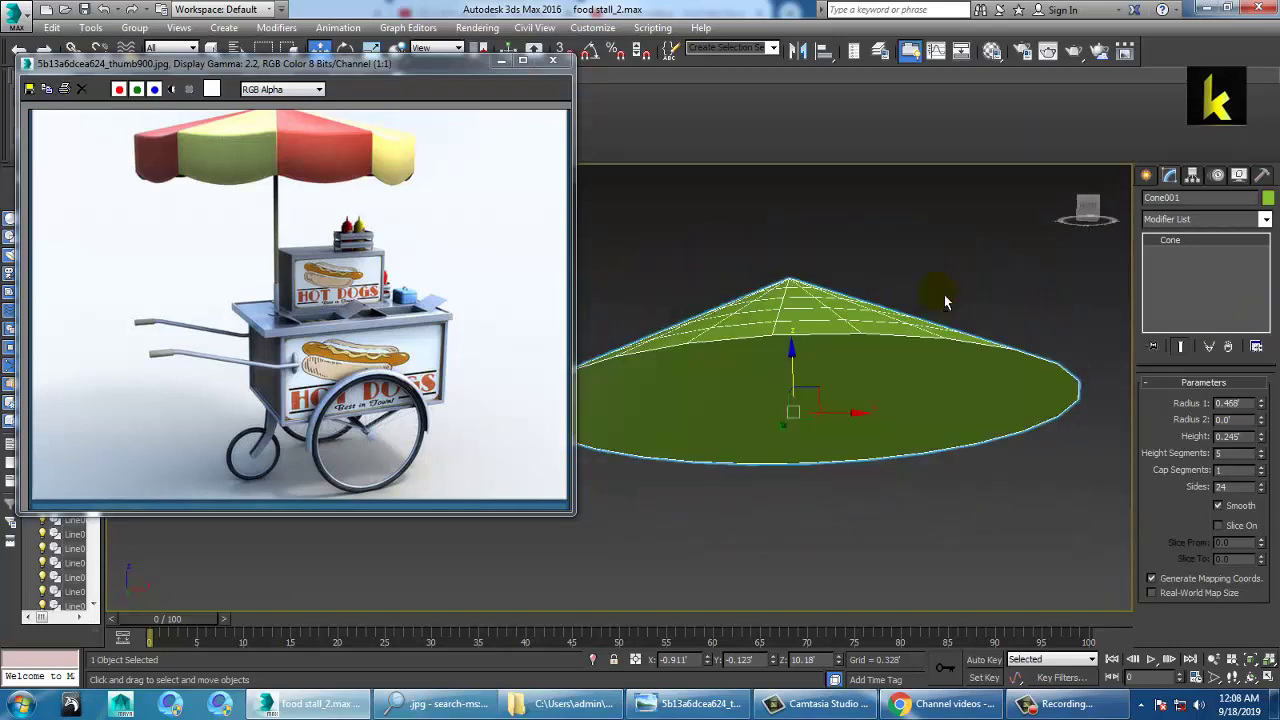
scroll(930, 320, down, 6)
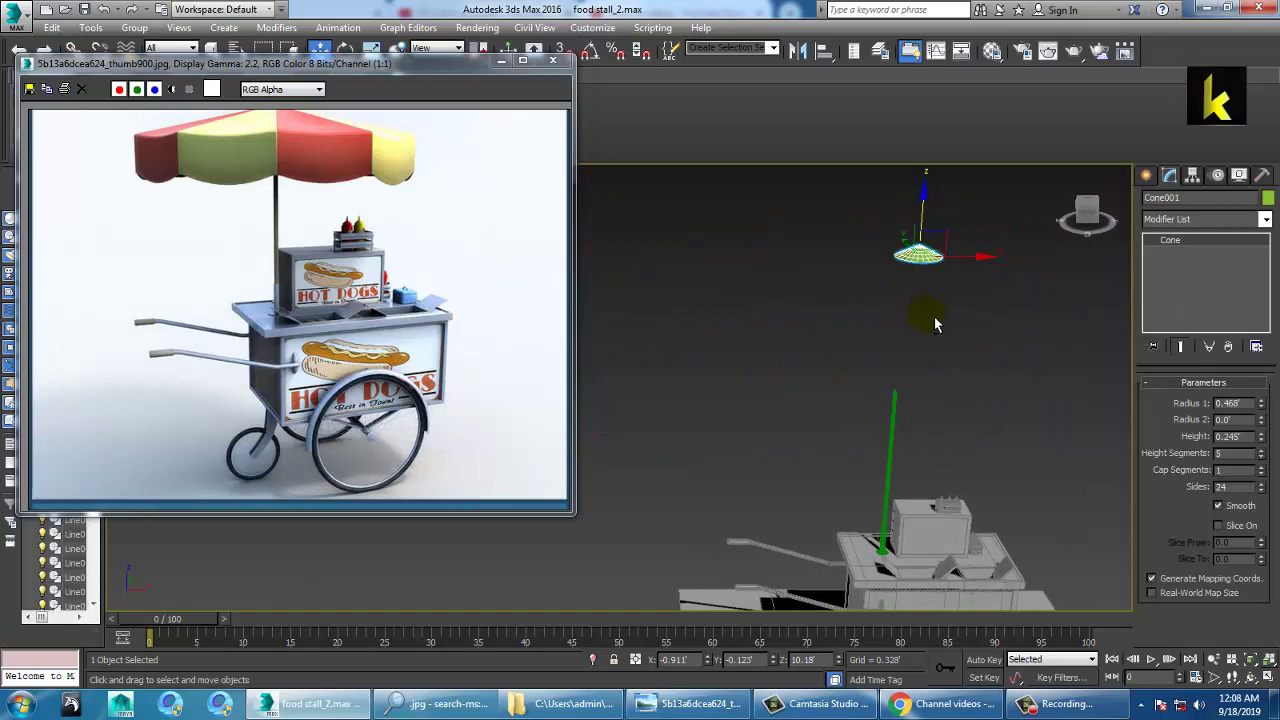
Scale the cone uniformly to about 652% so that it becomes a canopy spanning the cart
key(r)
drag(913, 273, 626, 381)
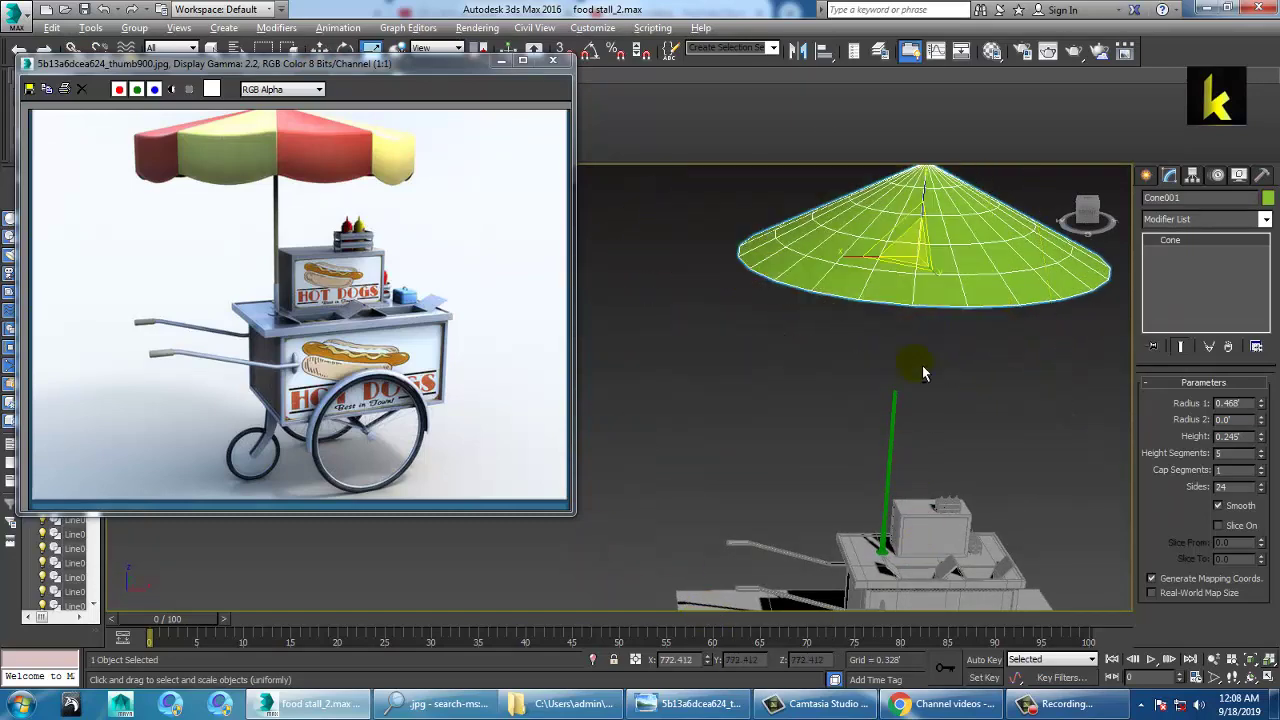
alt+middle_drag(890, 385, 865, 350)
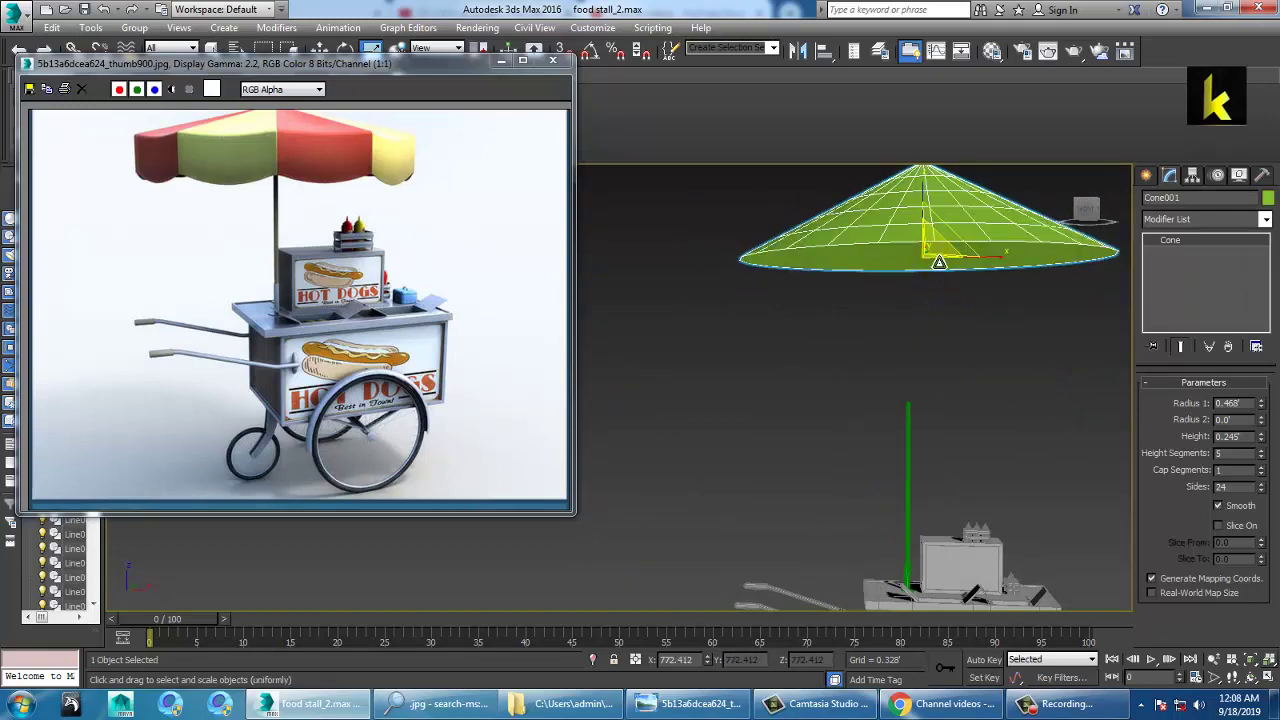
drag(937, 258, 946, 277)
alt+middle_drag(946, 277, 912, 318)
scroll(912, 318, up, 2)
key(alt)
Flatten the canopy cone to a height of 0.164' and reduce its height segments to 1
drag(1260, 440, 1277, 487)
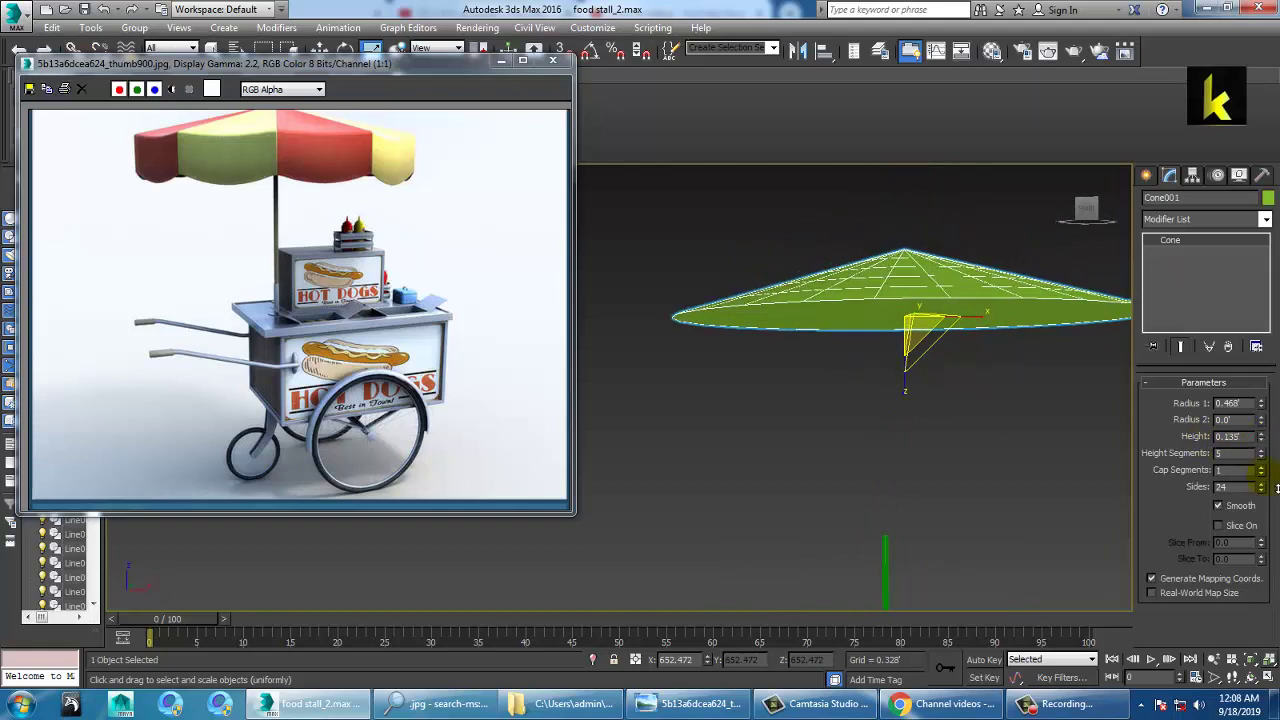
alt+middle_drag(976, 392, 986, 434)
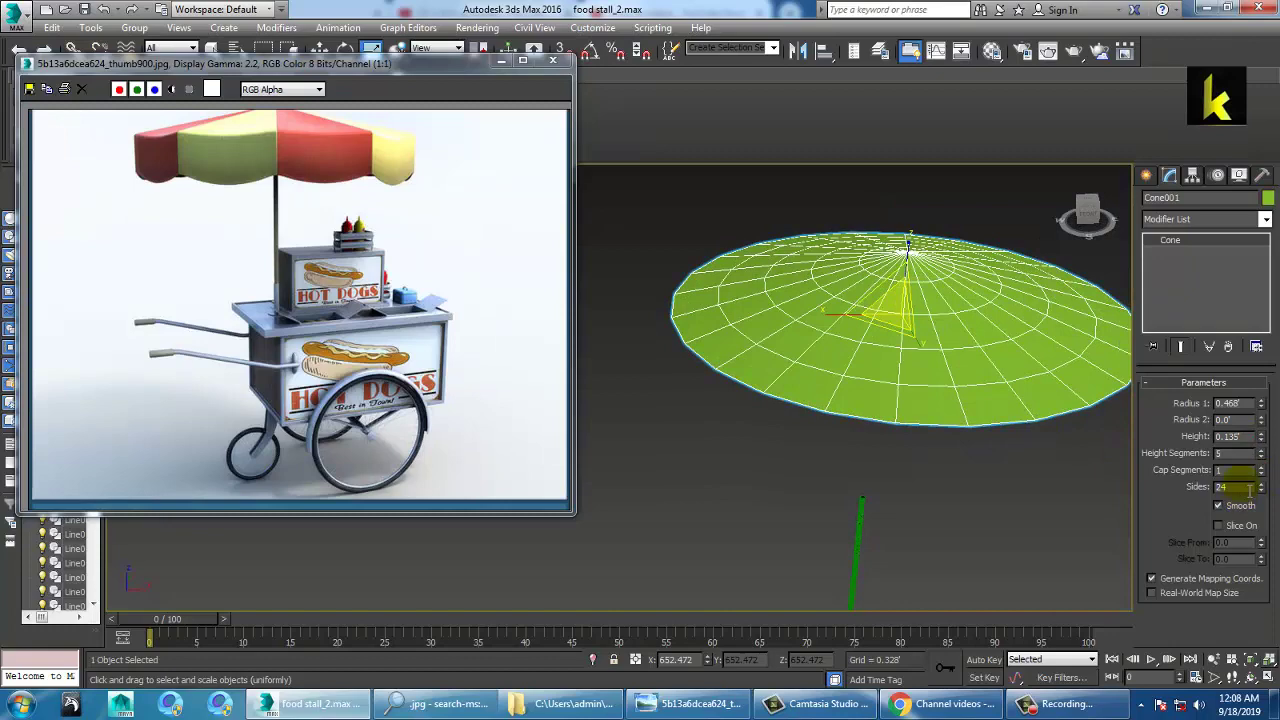
drag(1265, 440, 1273, 418)
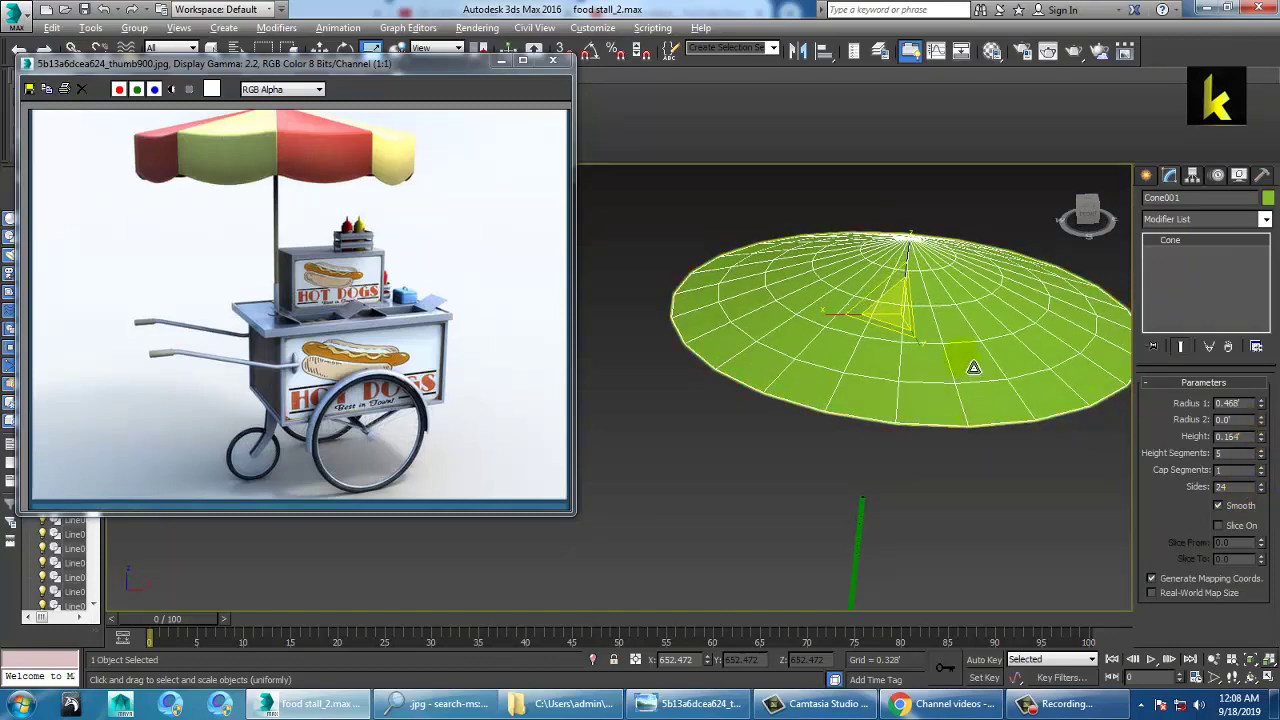
alt+middle_drag(971, 363, 987, 350)
drag(1264, 457, 1277, 480)
alt+middle_drag(1050, 443, 1064, 486)
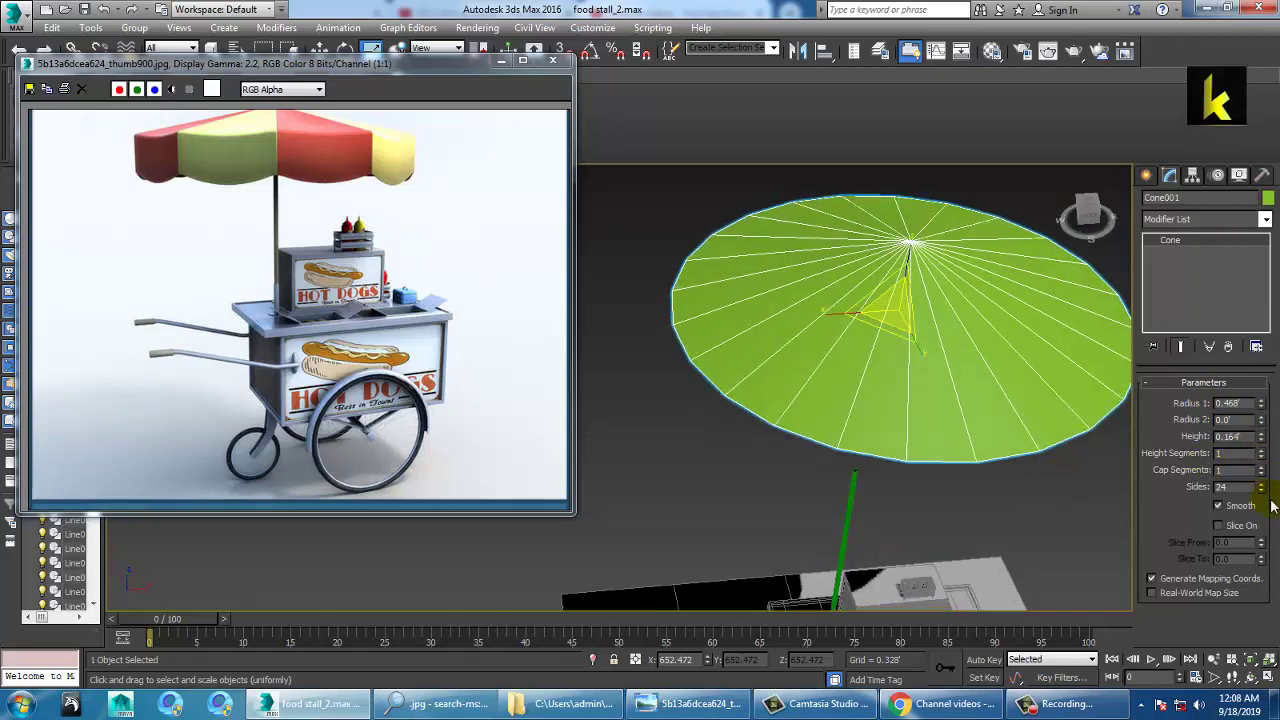
Set the canopy cone's sides to 12 and convert it to an Editable Poly
drag(1262, 494, 1266, 494)
click(1266, 494)
click(1266, 494)
click(1266, 494)
click(1266, 494)
alt+middle_drag(930, 466, 925, 408)
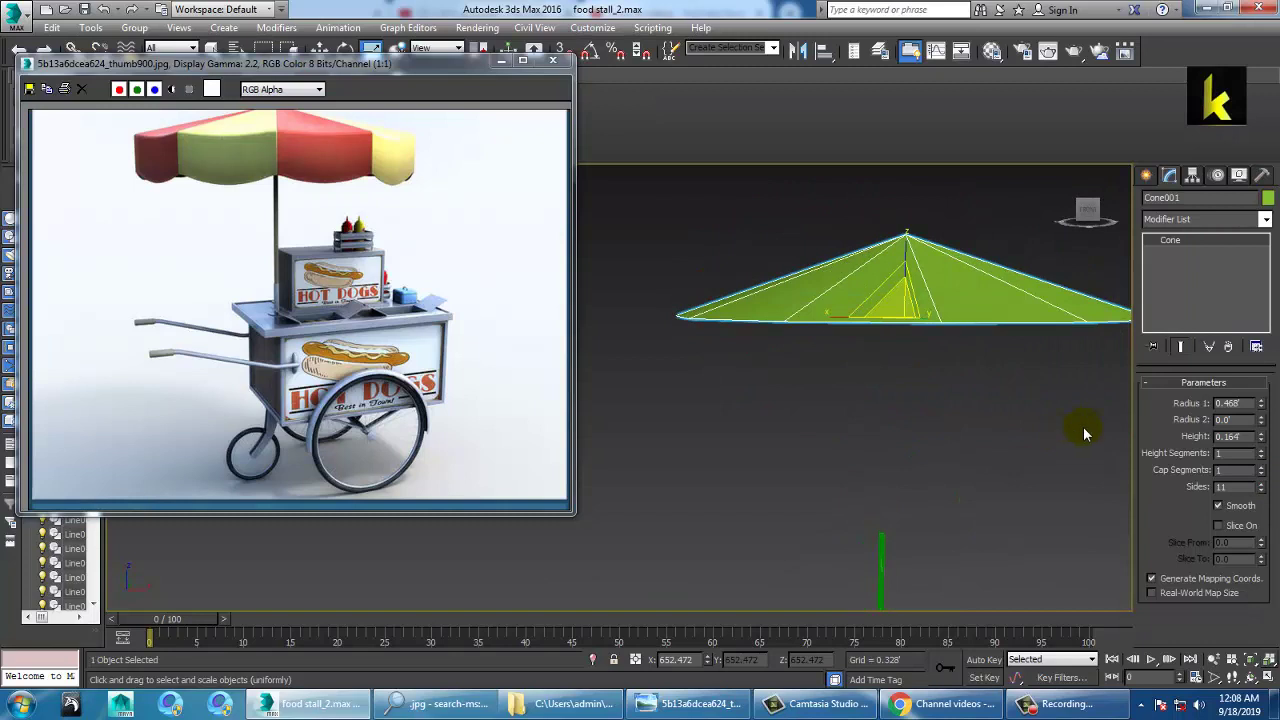
click(1262, 485)
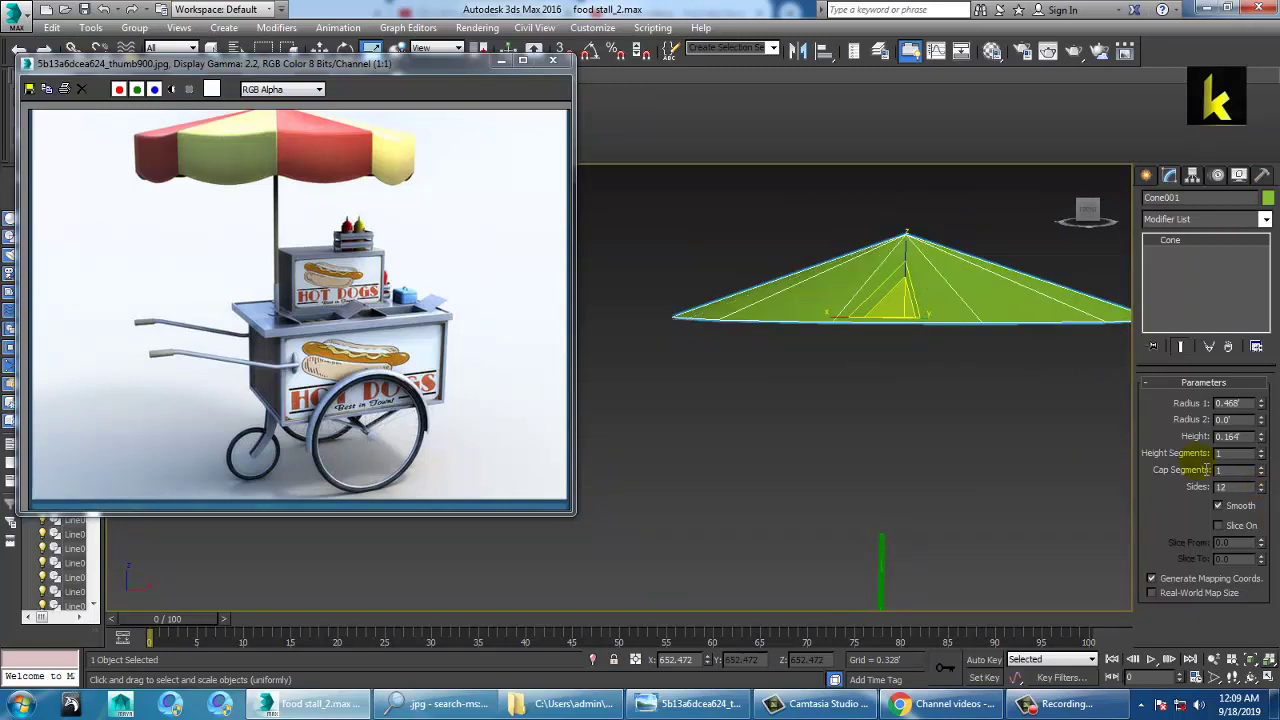
key(w)
right_click(982, 285)
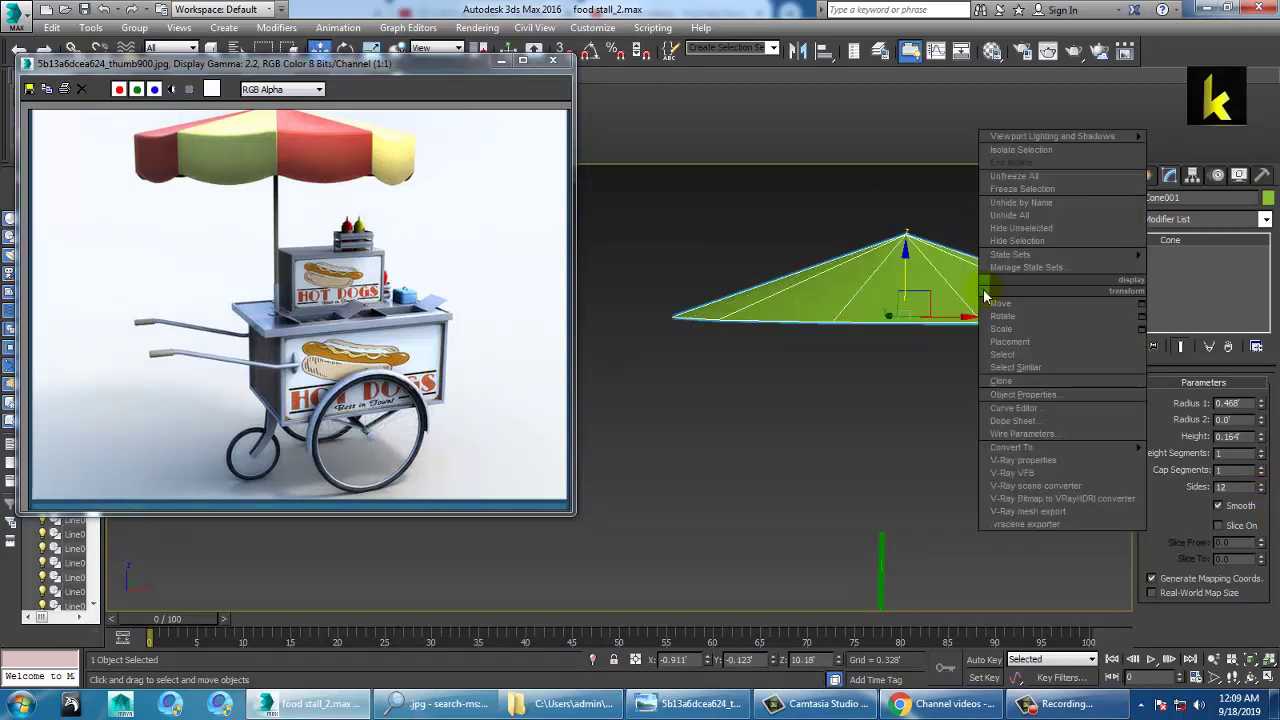
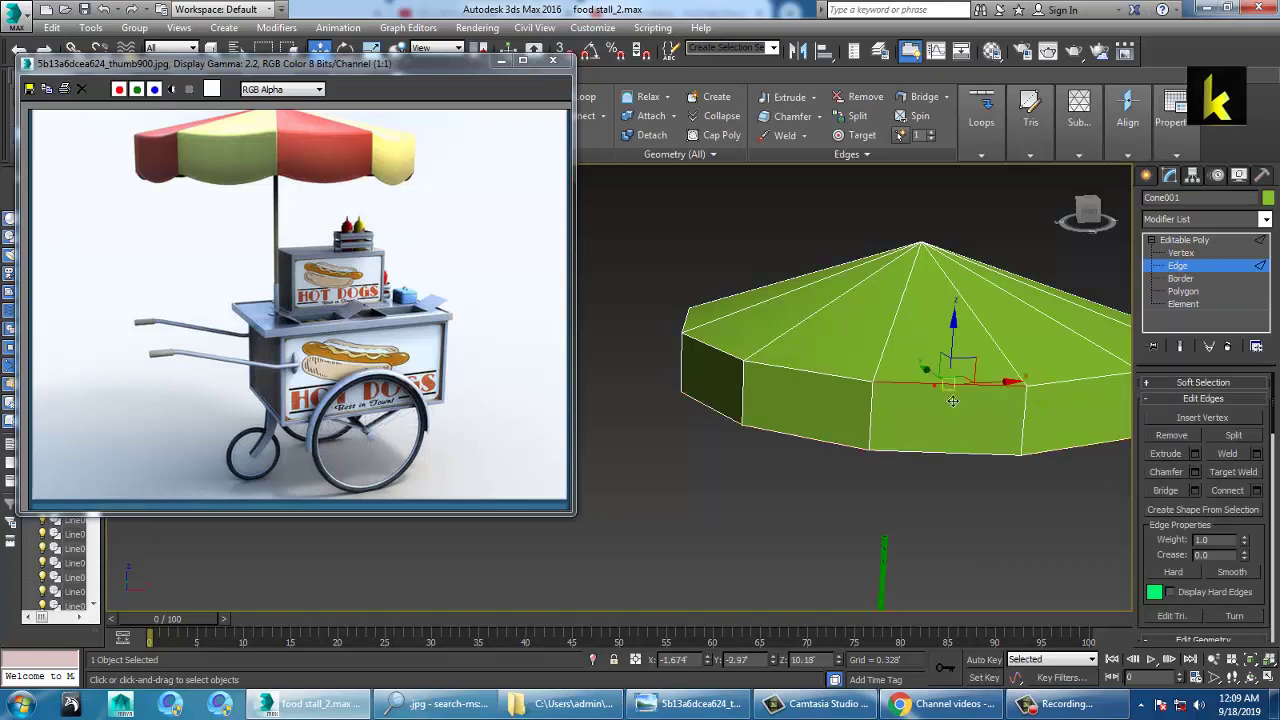
Select the ring of horizontal edges along the upper and lower rims of the canopy's skirt
ctrl+click(1084, 396)
double_click(868, 391)
key(alt+r)
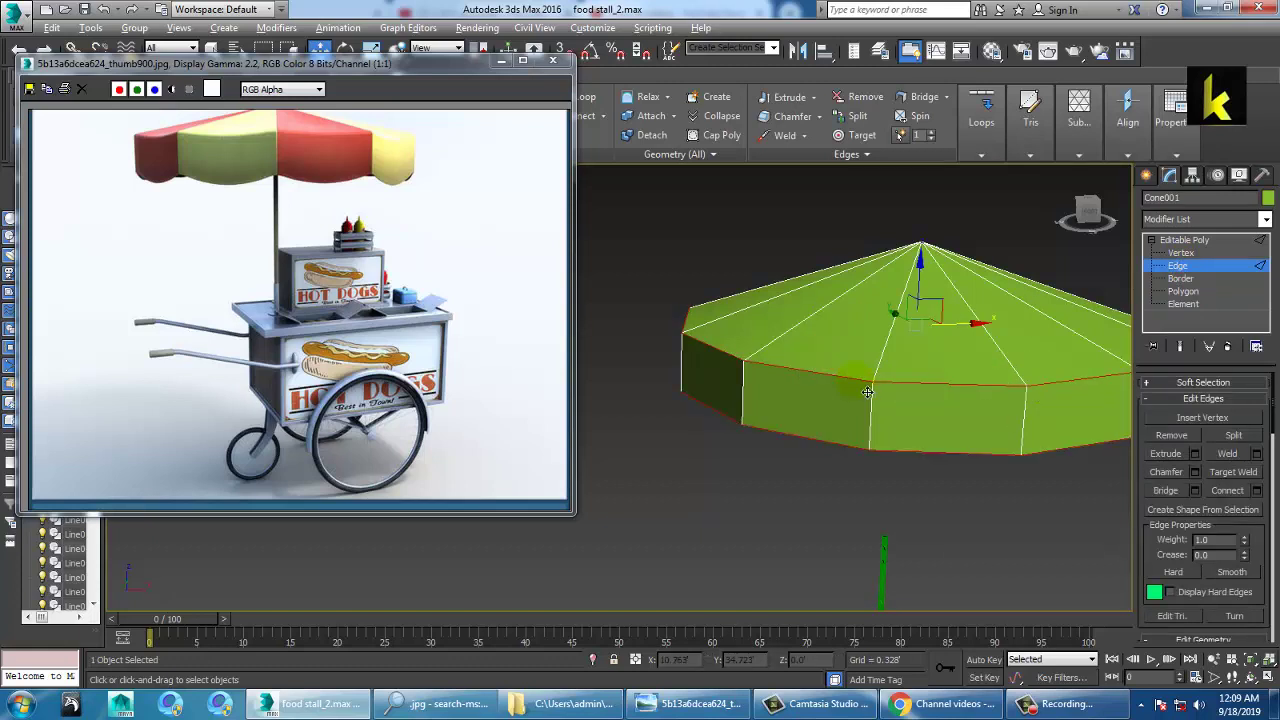
click(1256, 491)
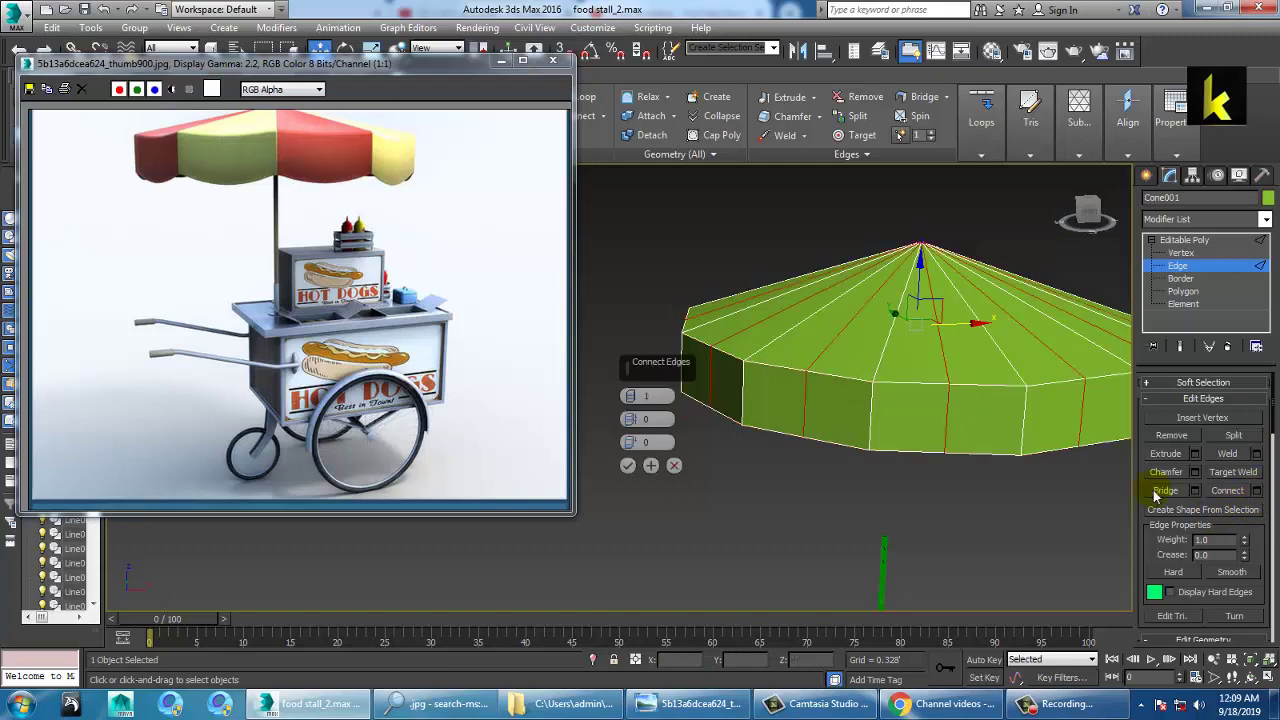
click(627, 466)
middle_drag(924, 464, 866, 442)
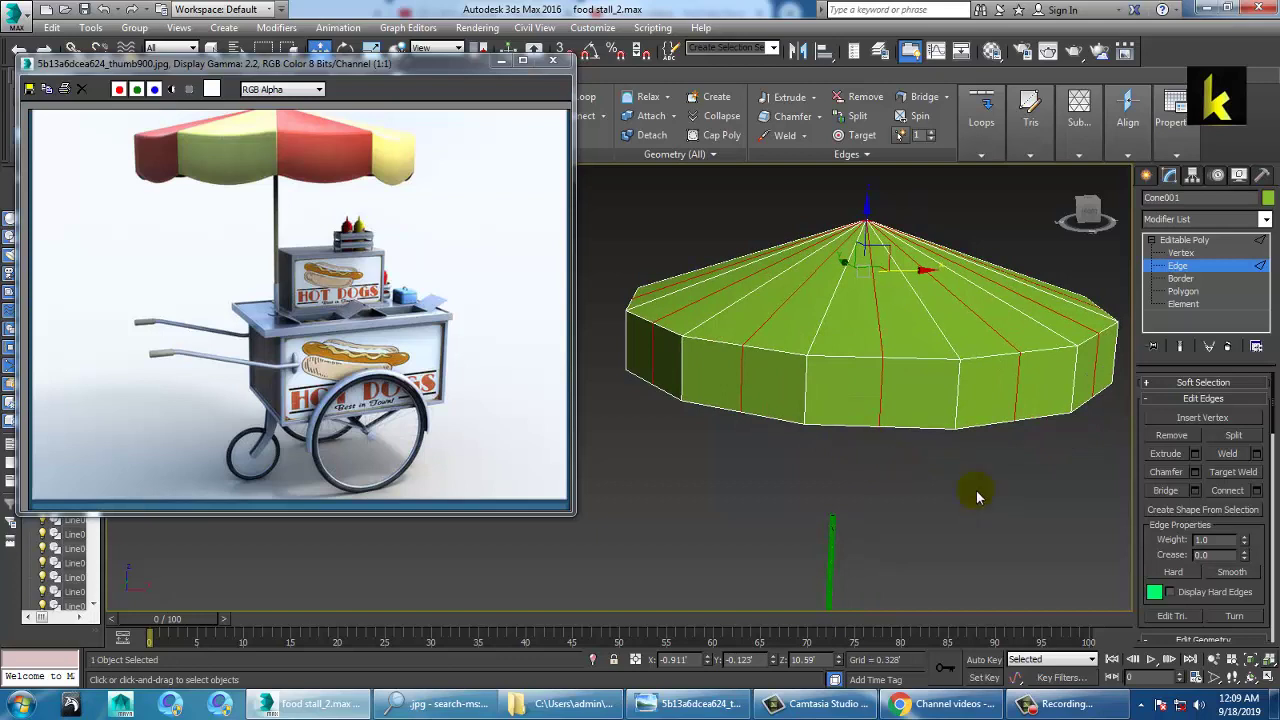
key(ctrl+z)
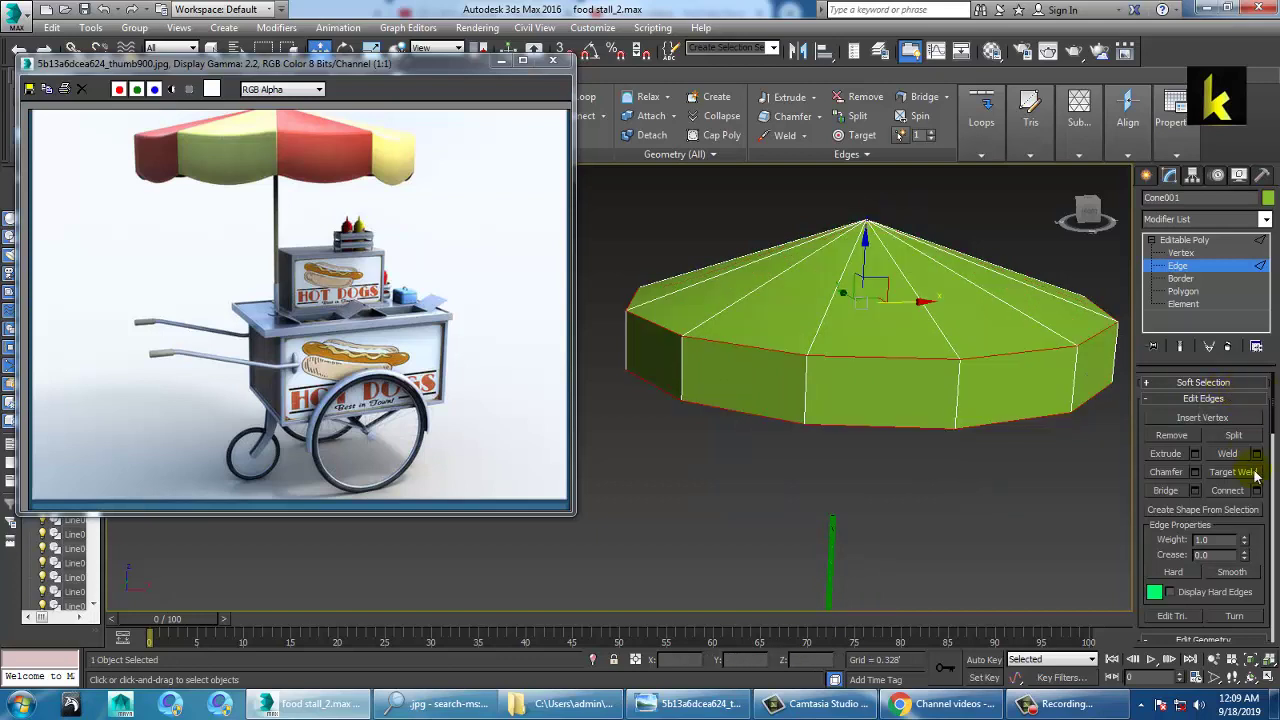
Connect the selected rim edges with 2 segments, adding two dividing lines to every canopy panel
click(1256, 490)
drag(636, 400, 636, 396)
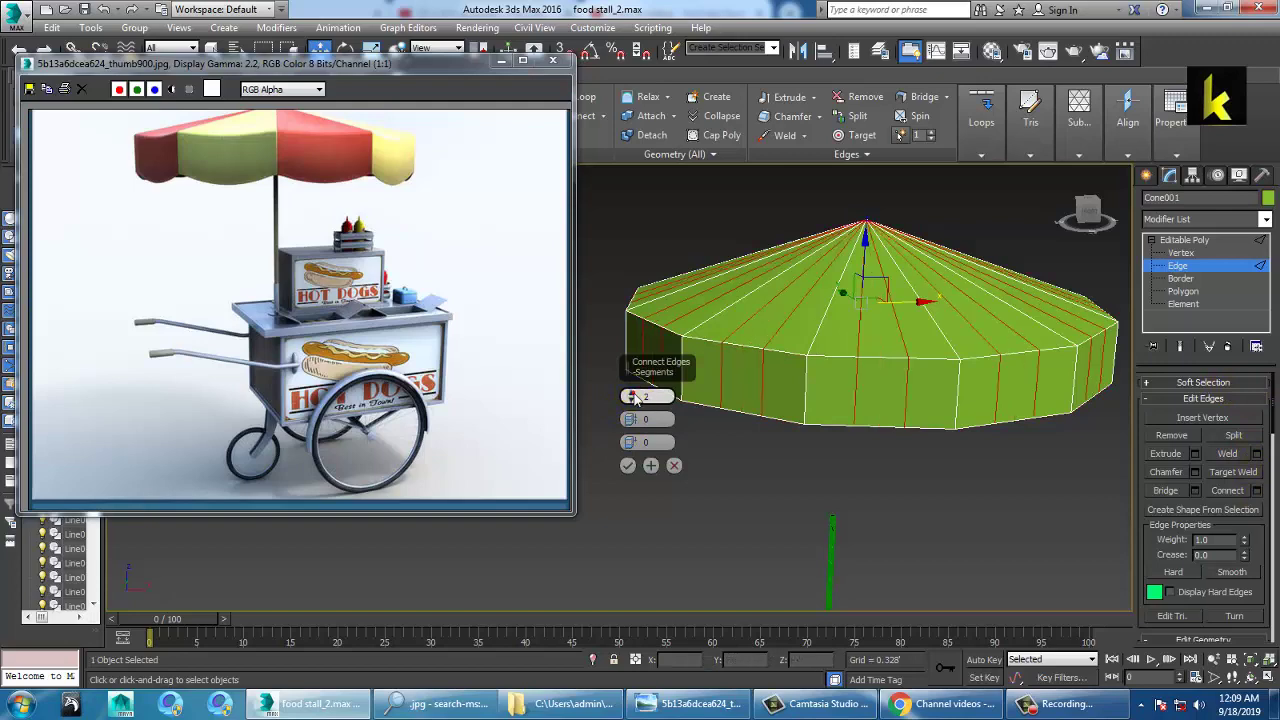
click(627, 465)
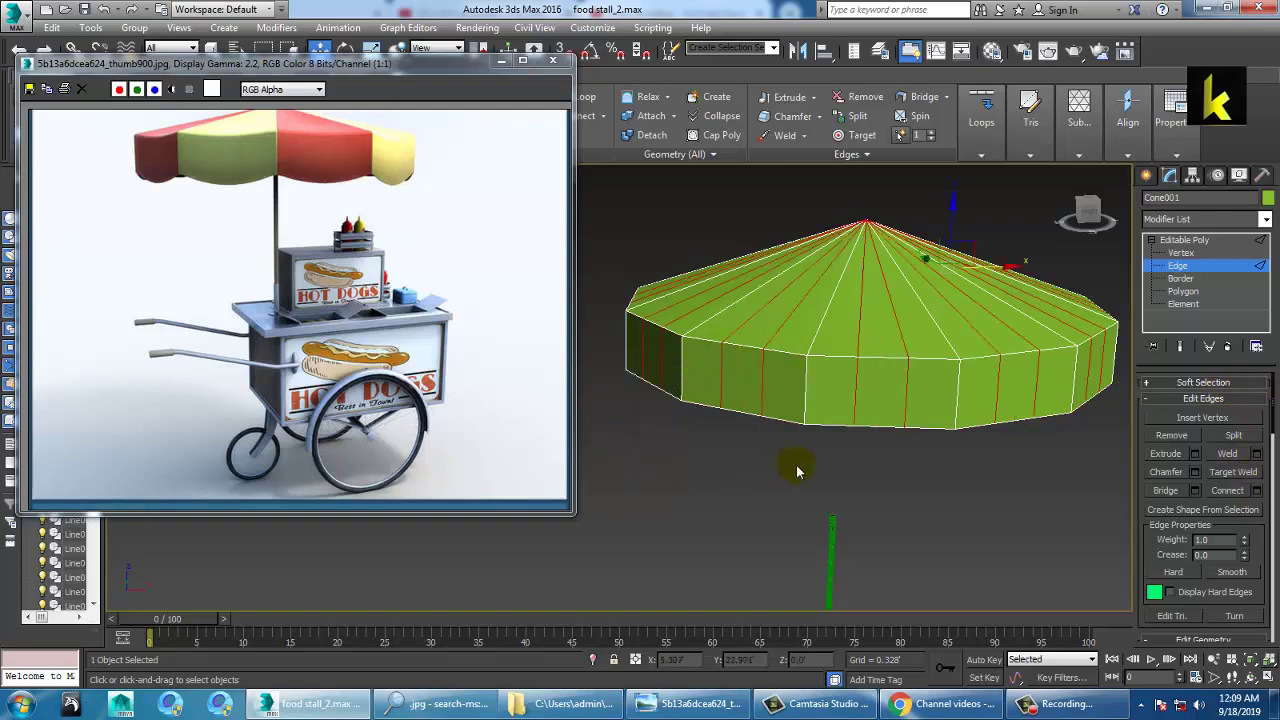
Lower the two middle bottom vertices of every canopy panel by about 0.24' to give the skirt a scalloped edge
key(1)
drag(922, 416, 922, 418)
alt+middle_drag(743, 371, 730, 450)
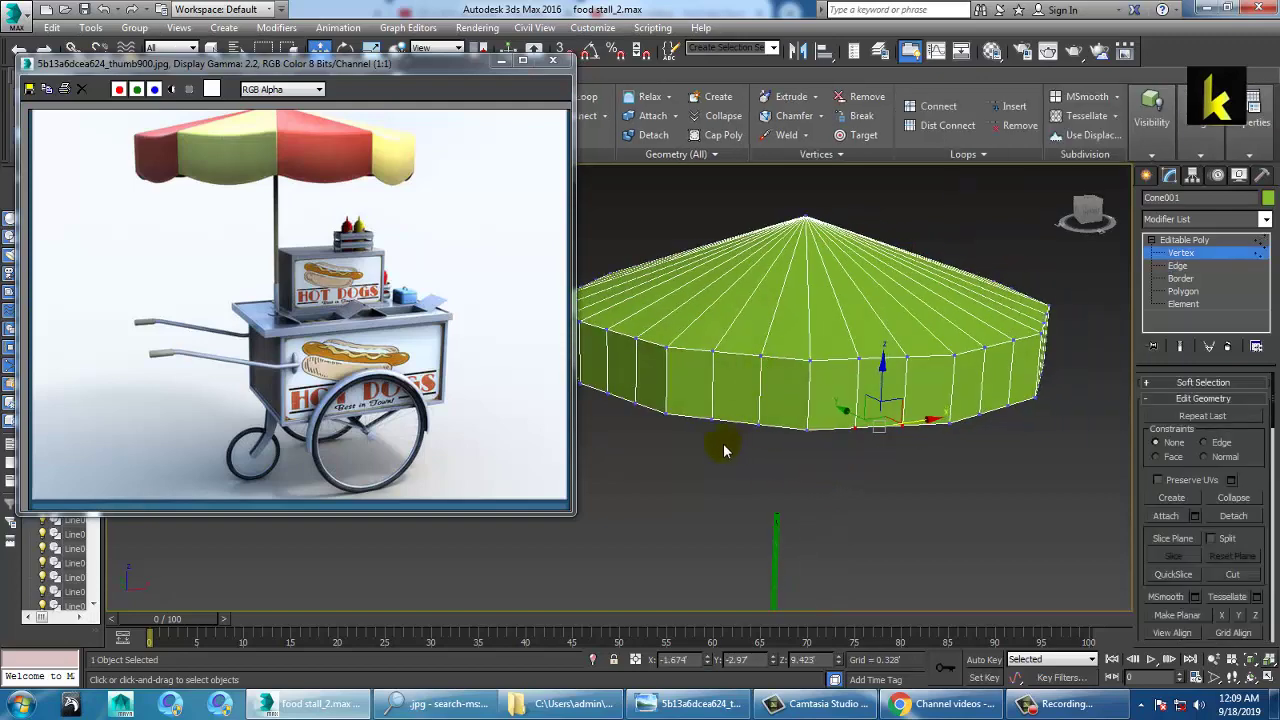
drag(757, 432, 714, 413)
alt+middle_drag(763, 411, 754, 468)
alt+middle_drag(820, 425, 805, 392)
alt+middle_drag(700, 463, 698, 500)
alt+middle_drag(780, 465, 698, 557)
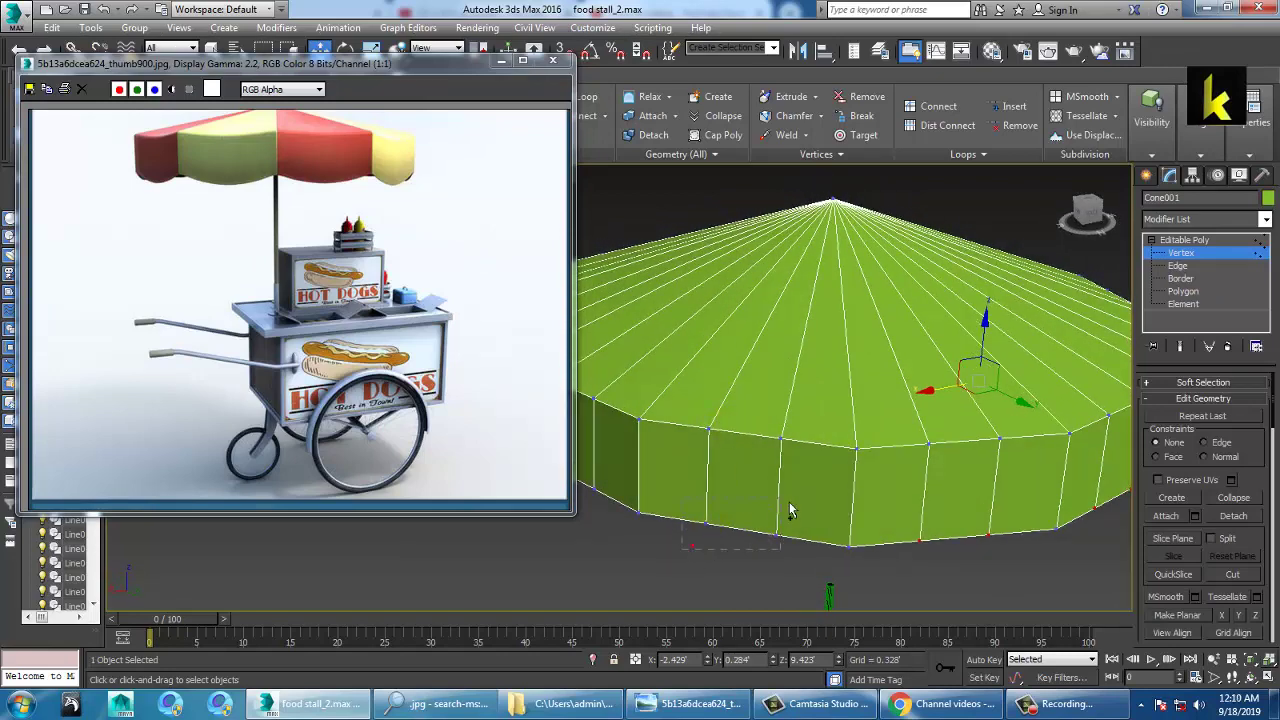
scroll(794, 506, down, 5)
scroll(794, 509, up, 4)
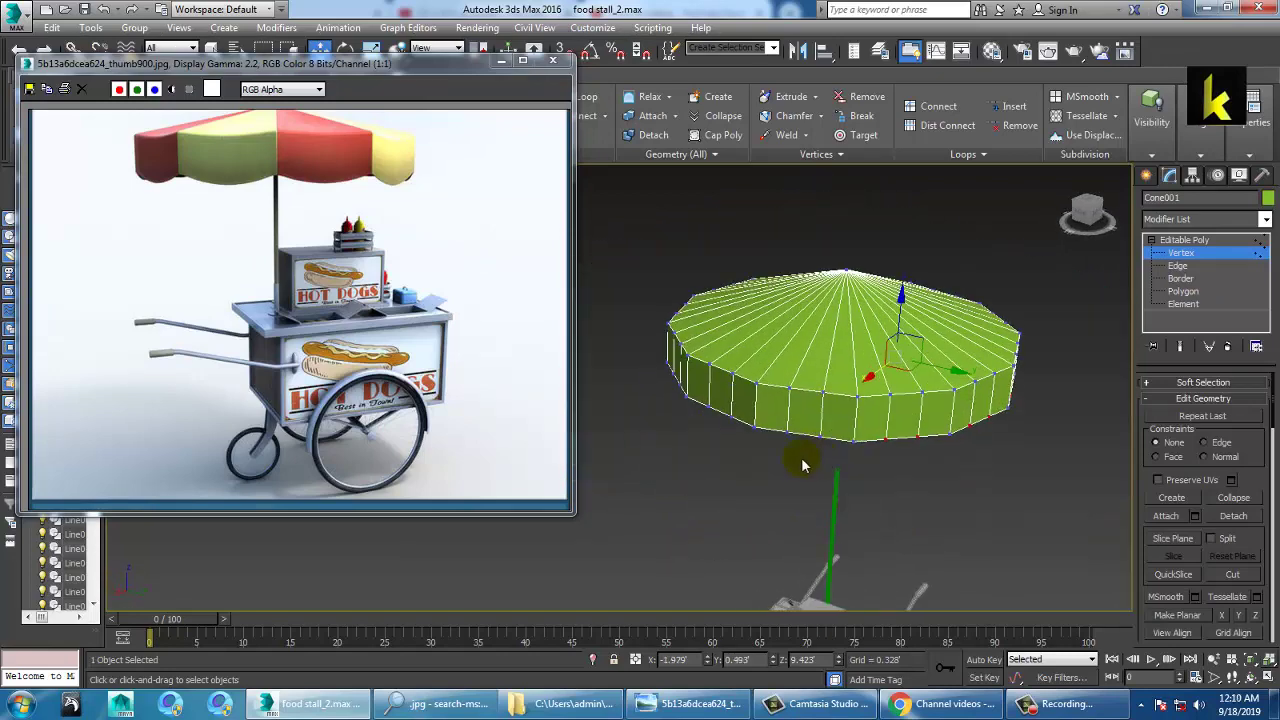
alt+middle_drag(838, 435, 793, 518)
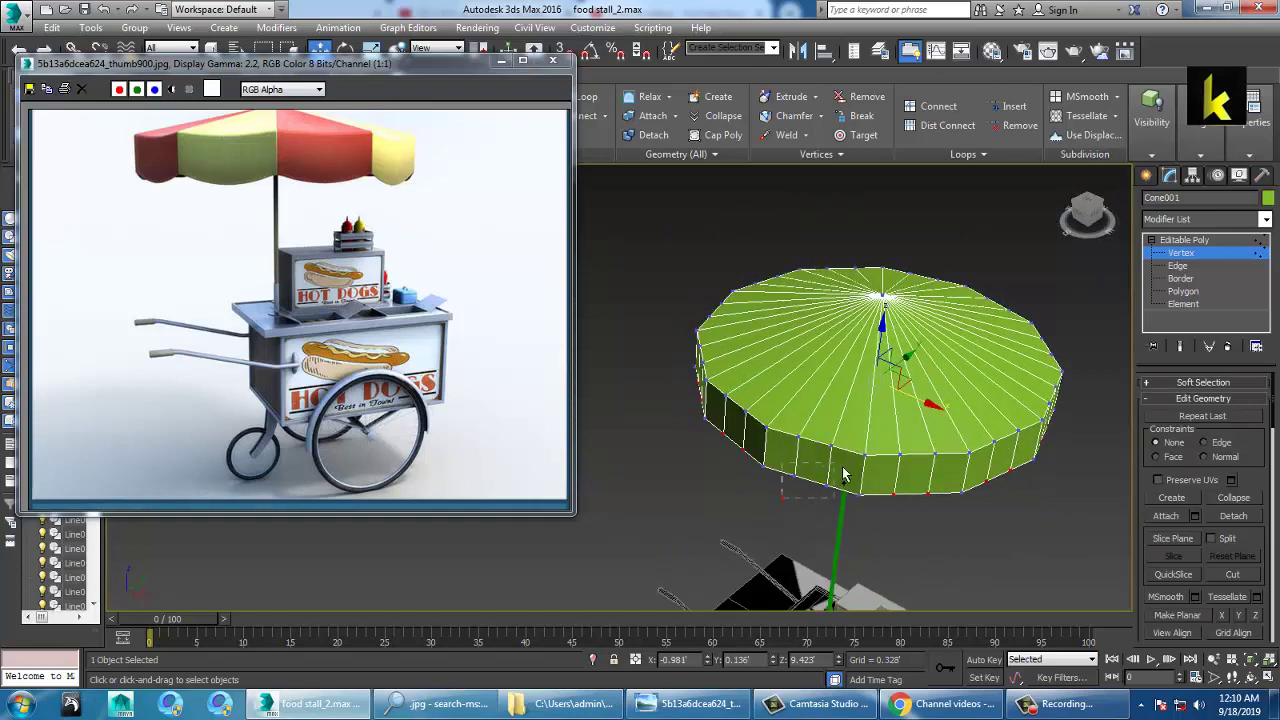
drag(843, 475, 801, 488)
key(F3)
alt+middle_drag(801, 486, 838, 372)
key(F3)
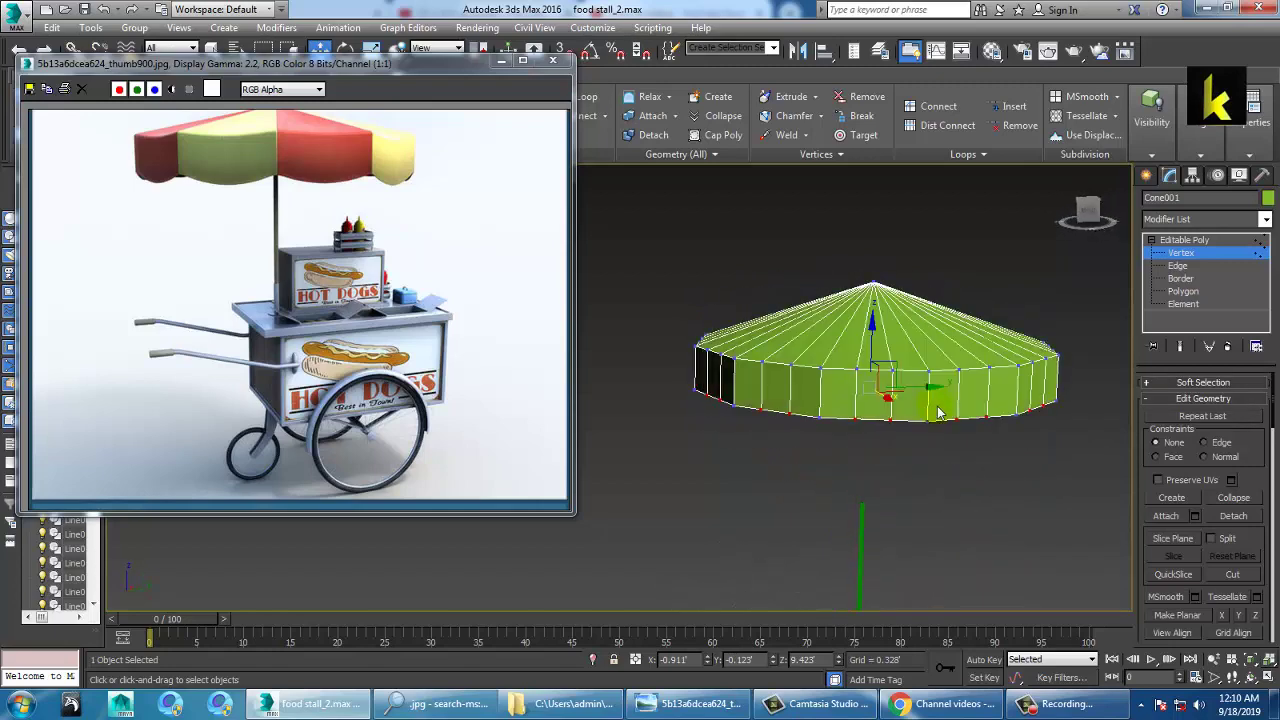
drag(881, 360, 888, 369)
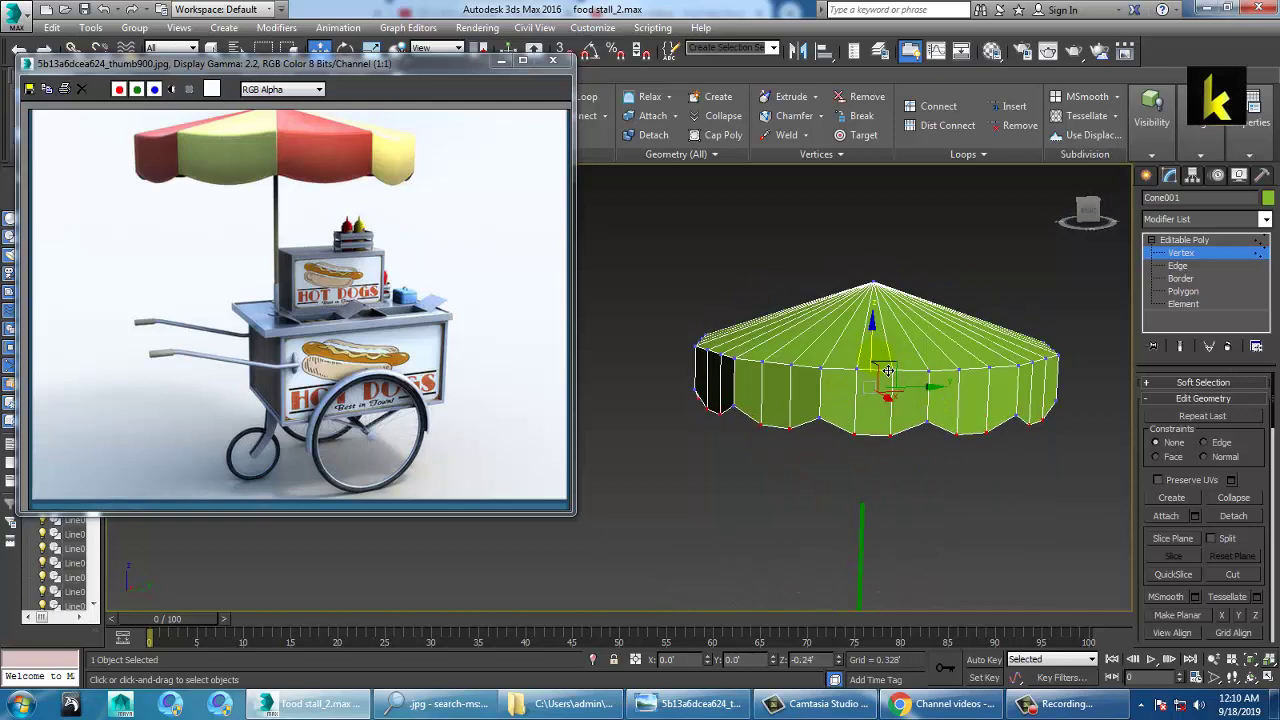
alt+middle_drag(930, 387, 888, 372)
scroll(900, 383, up, 3)
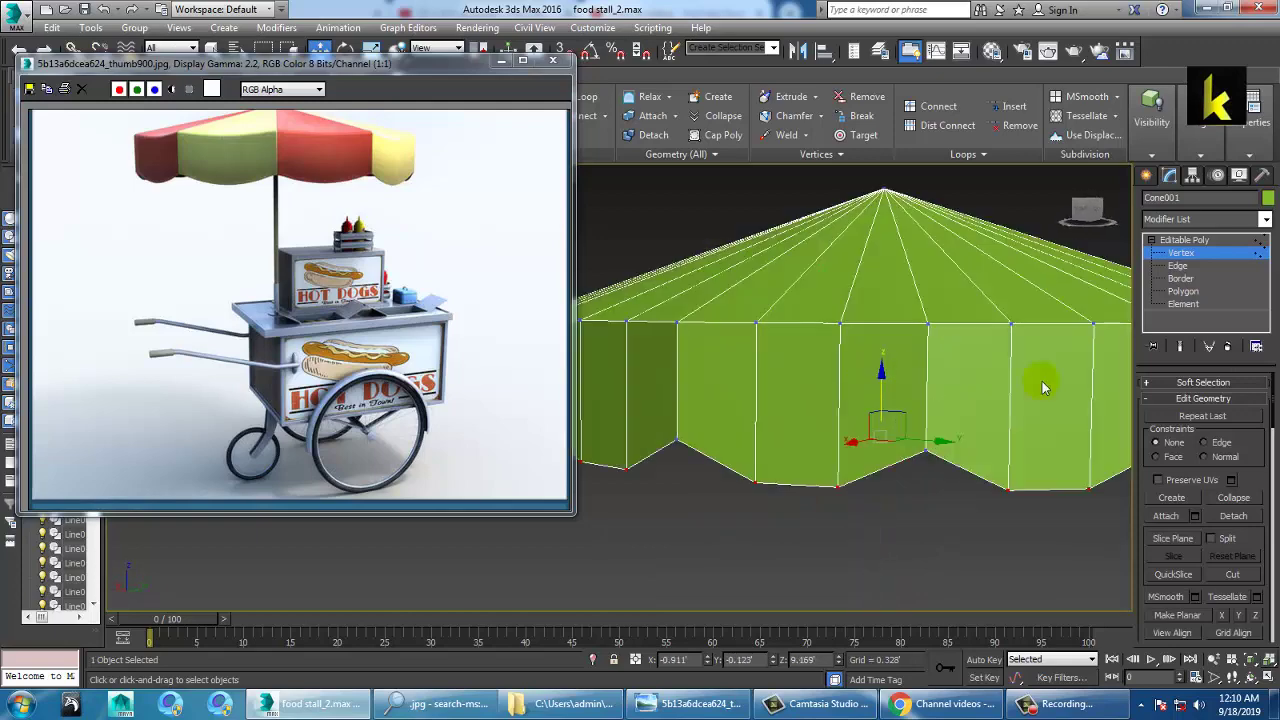
Select all radial edges on the canopy's sloping top and connect them with three concentric edge rings
click(1211, 240)
alt+middle_drag(880, 325, 903, 358)
click(1178, 266)
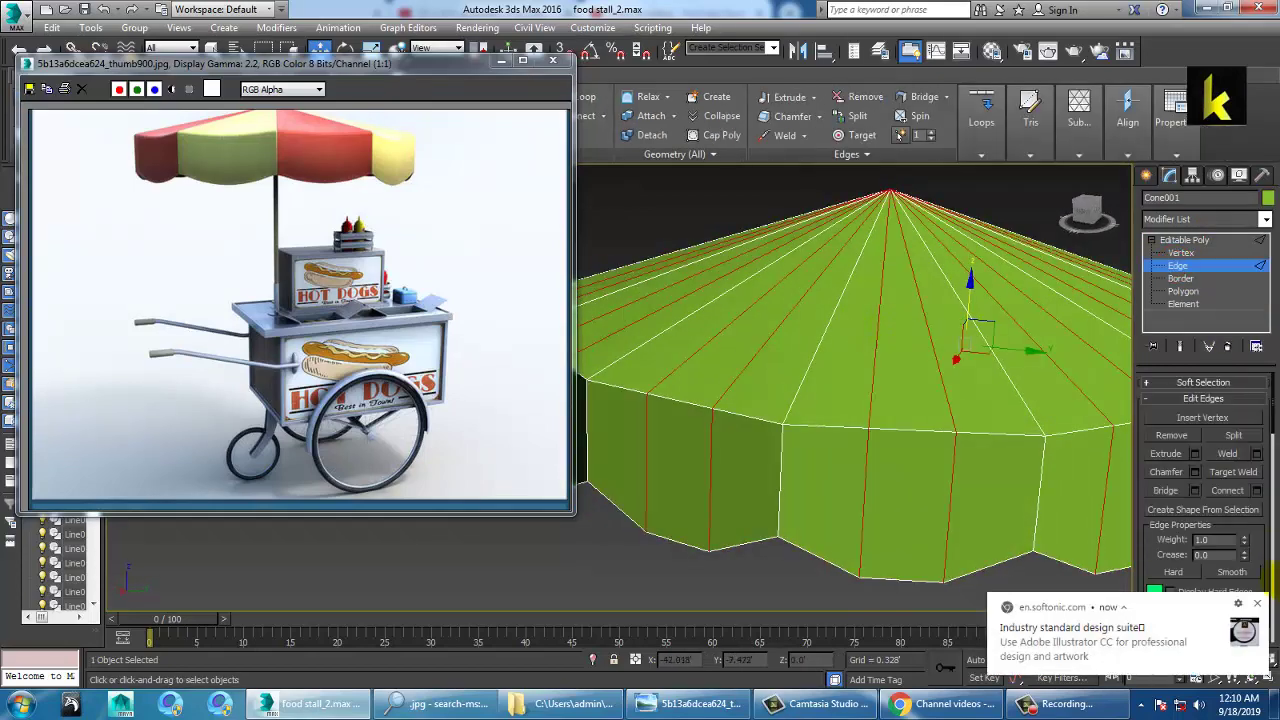
click(1259, 603)
click(886, 330)
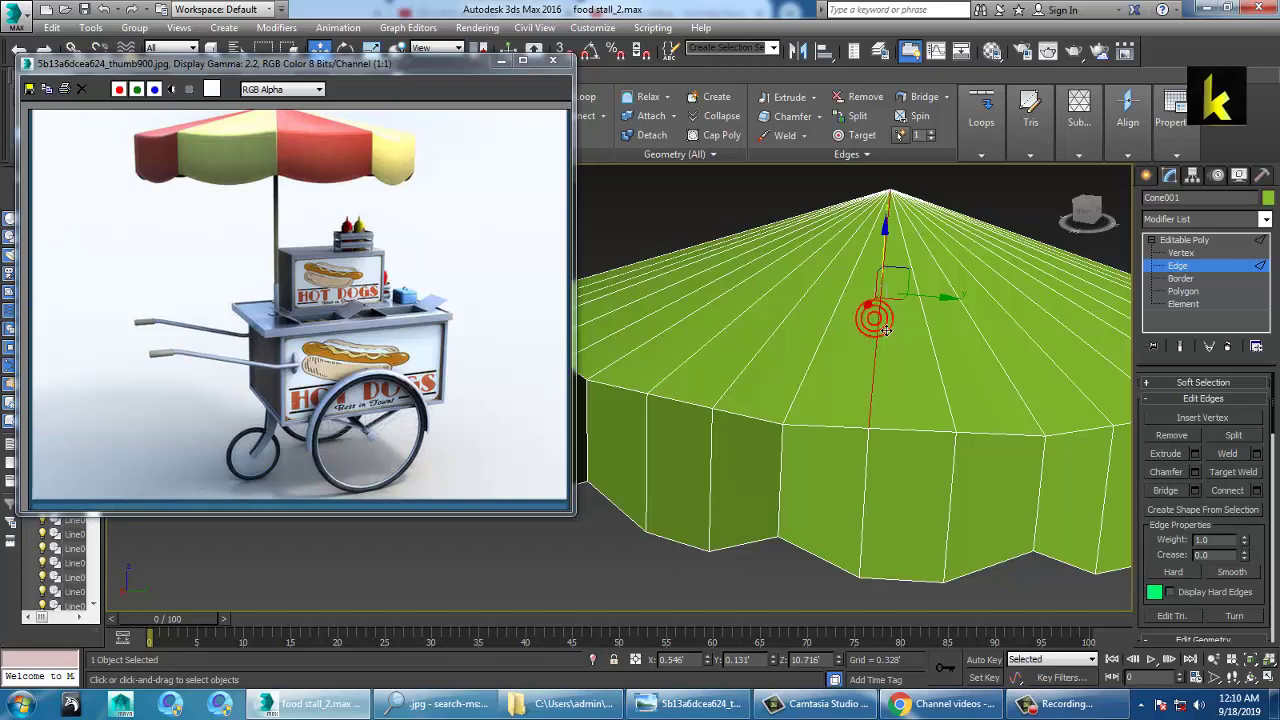
click(1257, 490)
drag(629, 395, 628, 483)
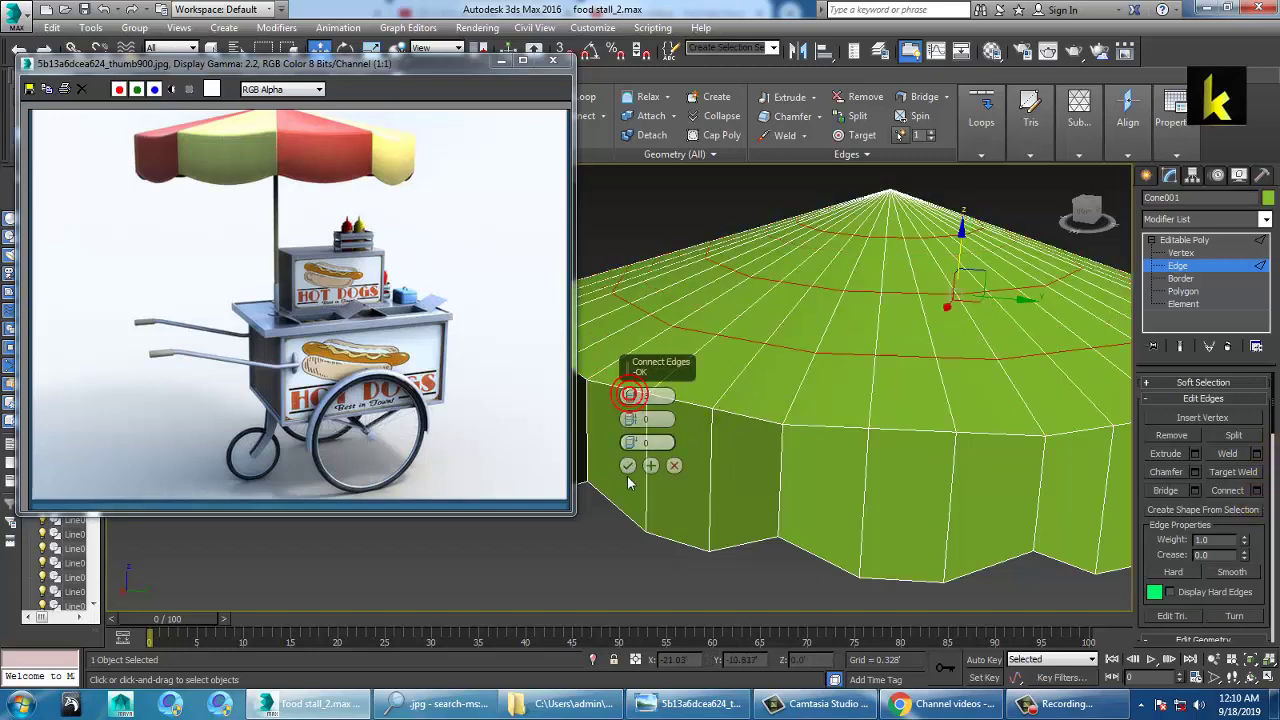
click(627, 465)
Try thickening the canopy with a Shell modifier and an outer amount of about 0.004', and remove the modifier
click(1182, 240)
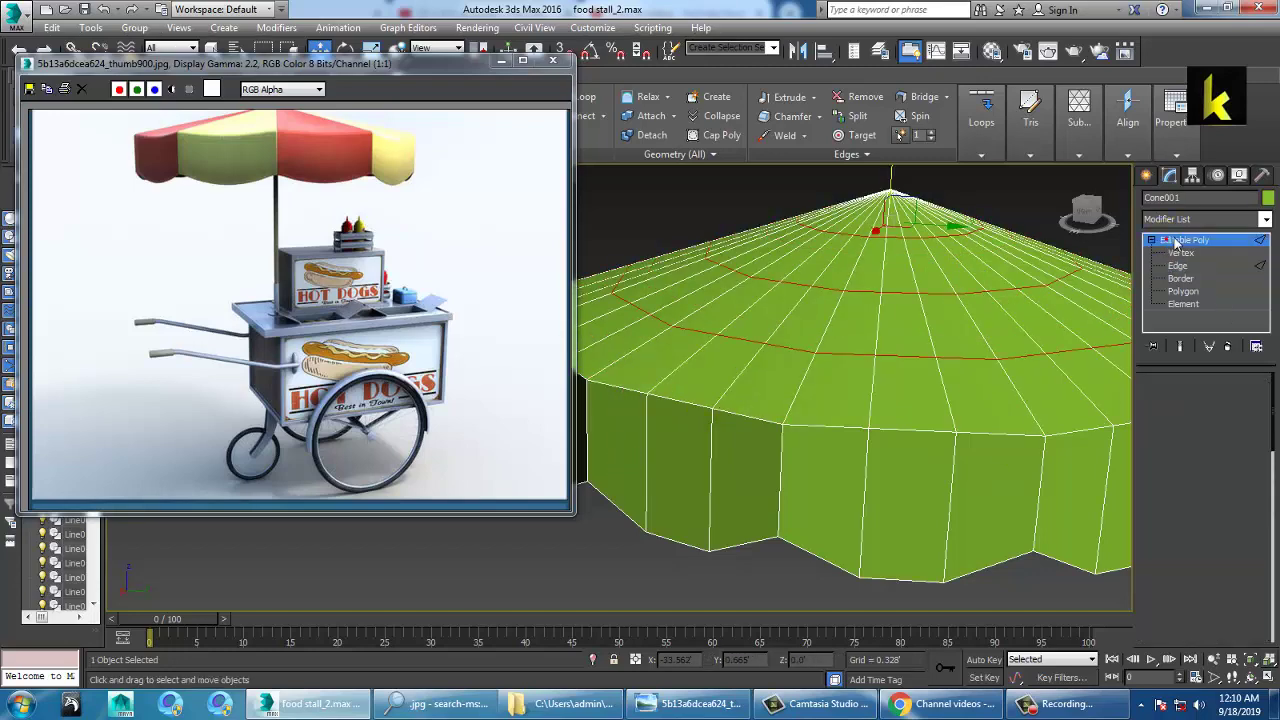
click(1265, 219)
text(sh)
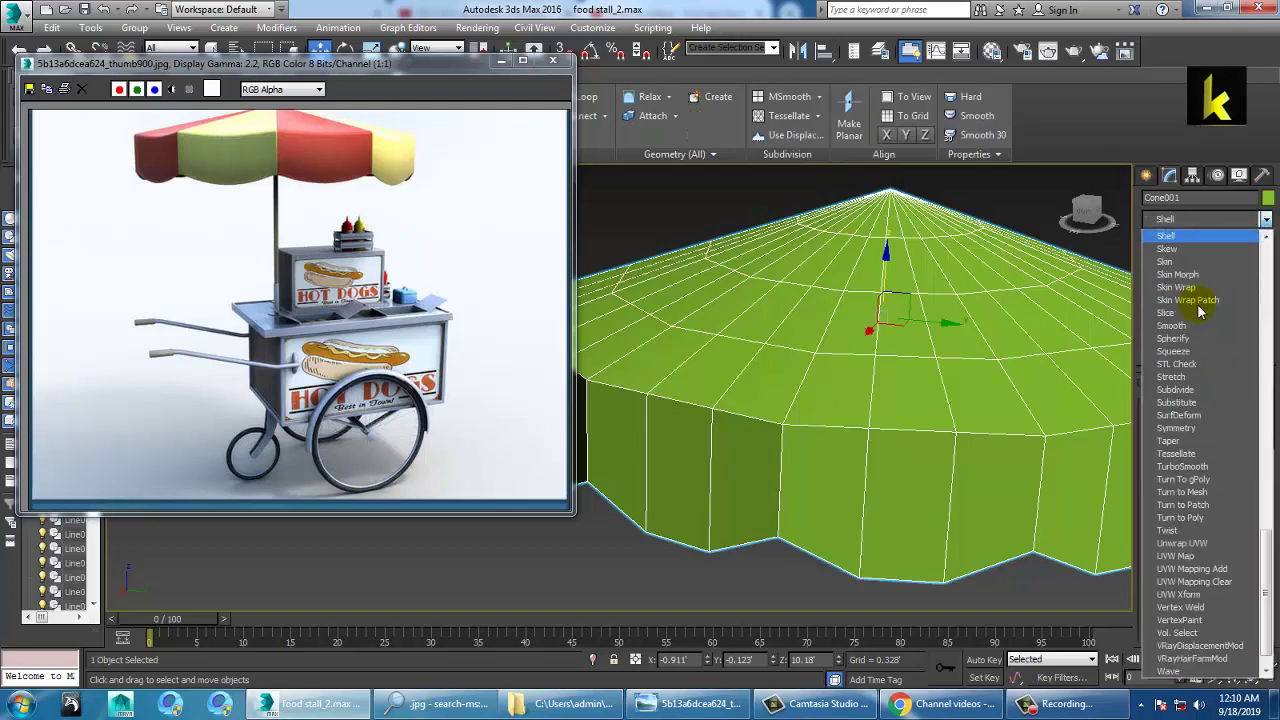
key(Return)
alt+middle_drag(814, 394, 840, 430)
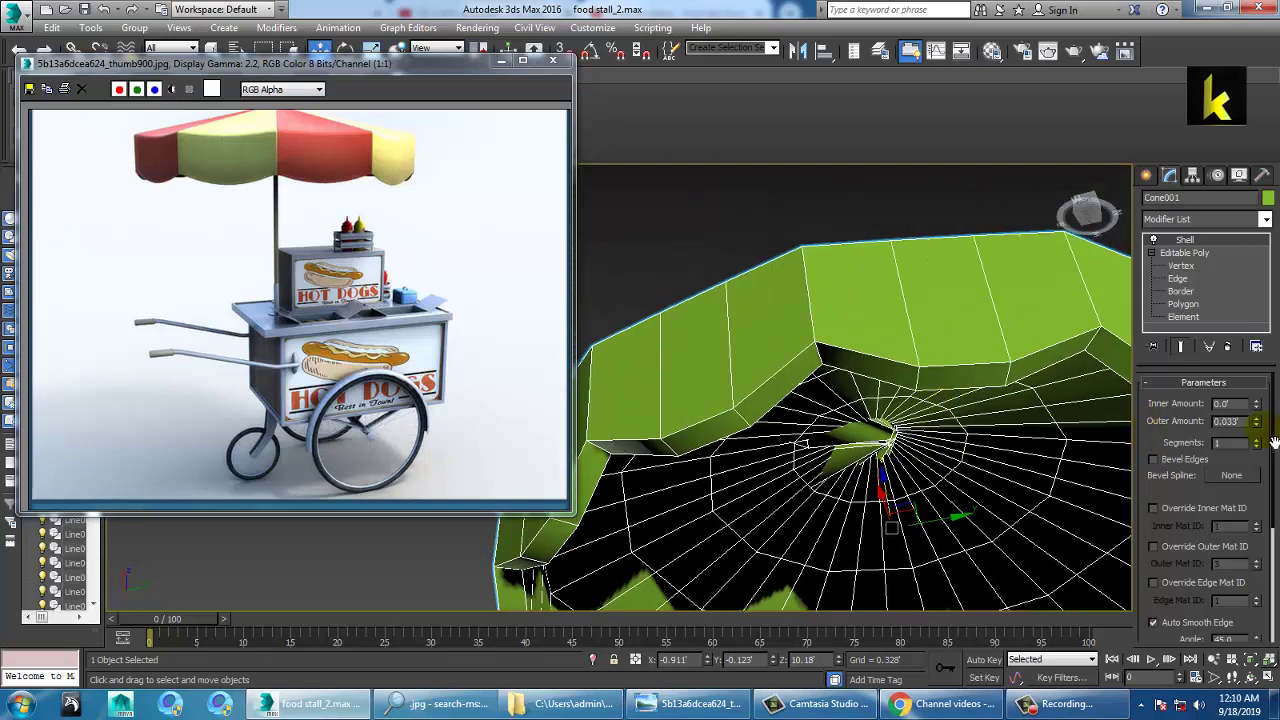
drag(1260, 426, 2, 436)
alt+middle_drag(1030, 478, 1064, 574)
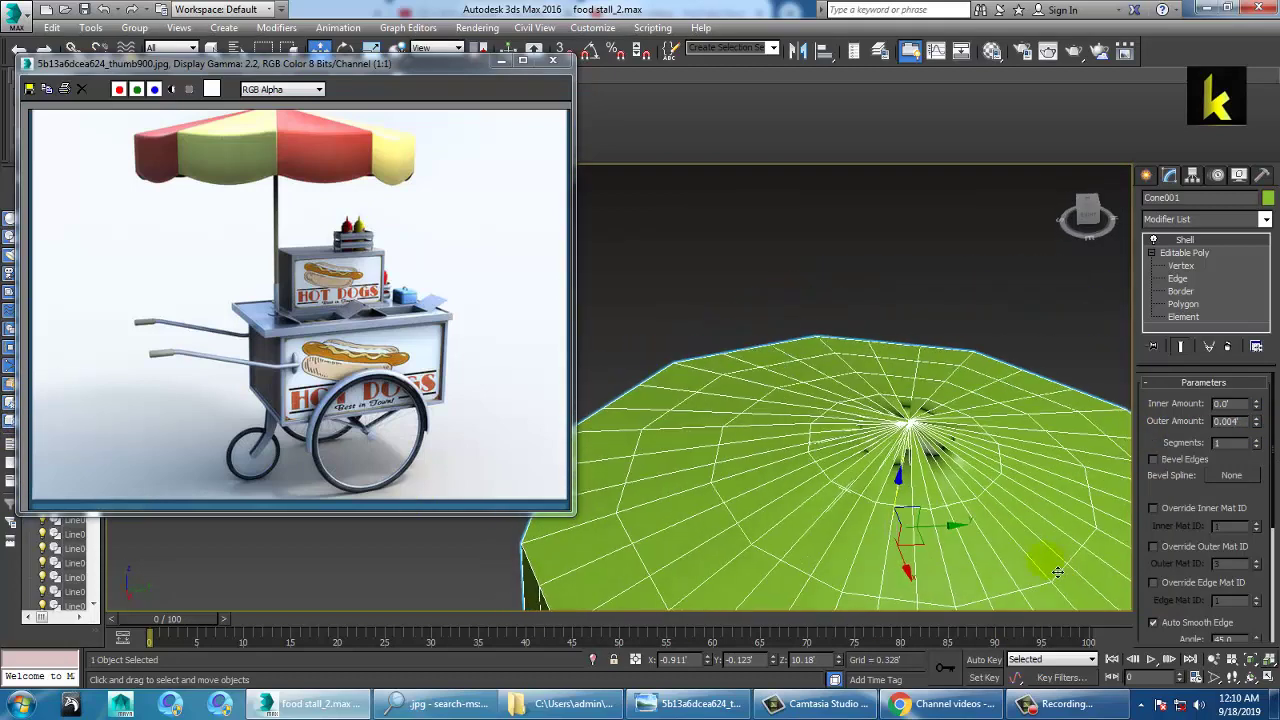
click(1228, 346)
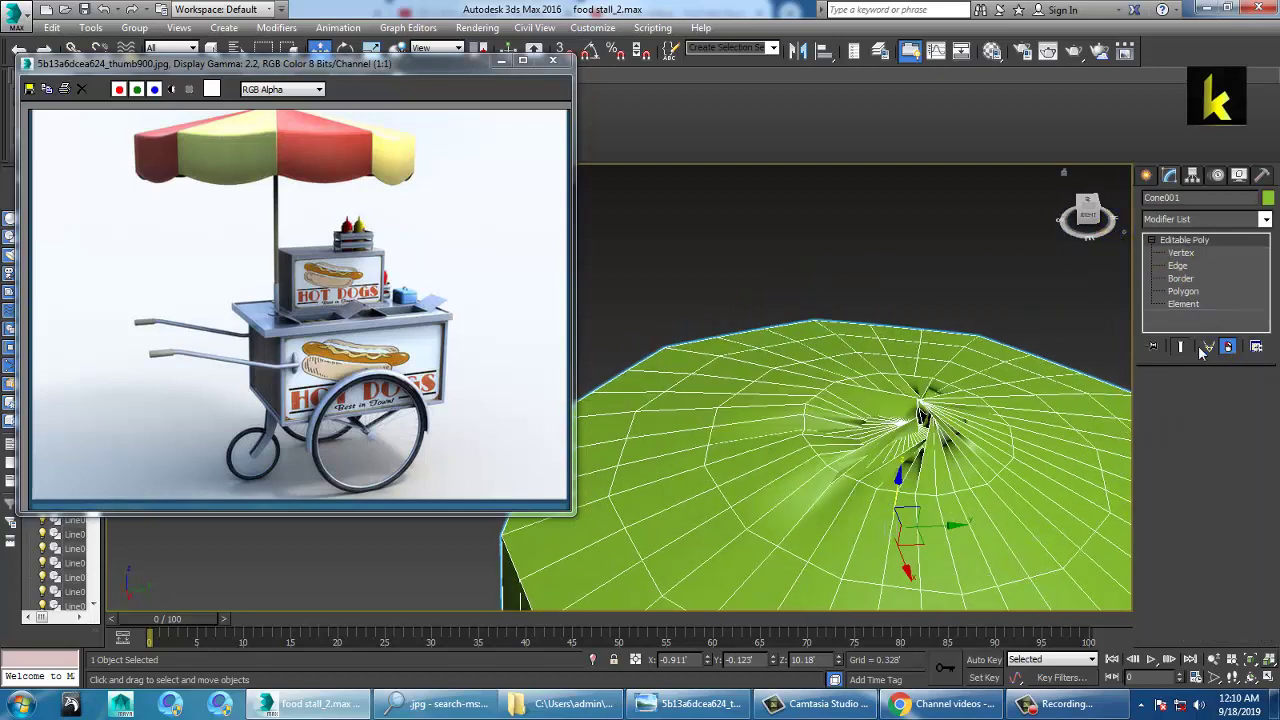
Retry the Shell modifier on the canopy with the outer amount reset to 0, and delete it from the stack
click(1178, 266)
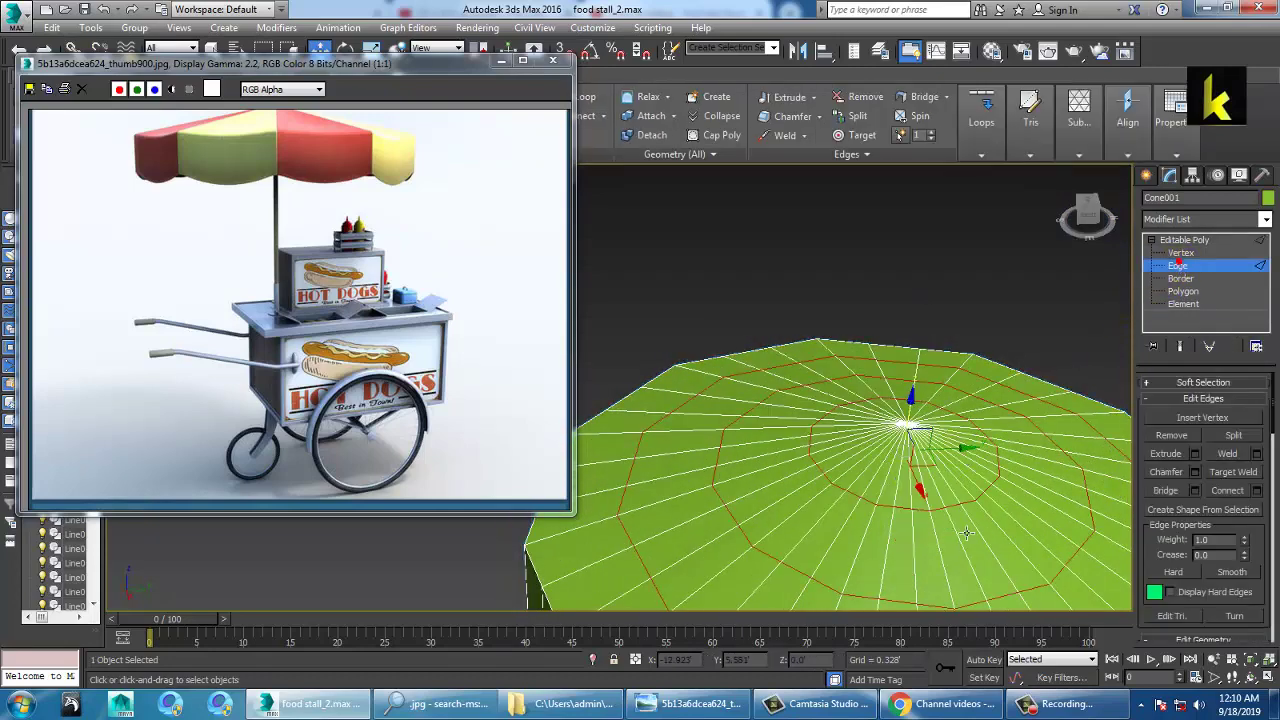
double_click(968, 519)
click(968, 519)
click(1200, 241)
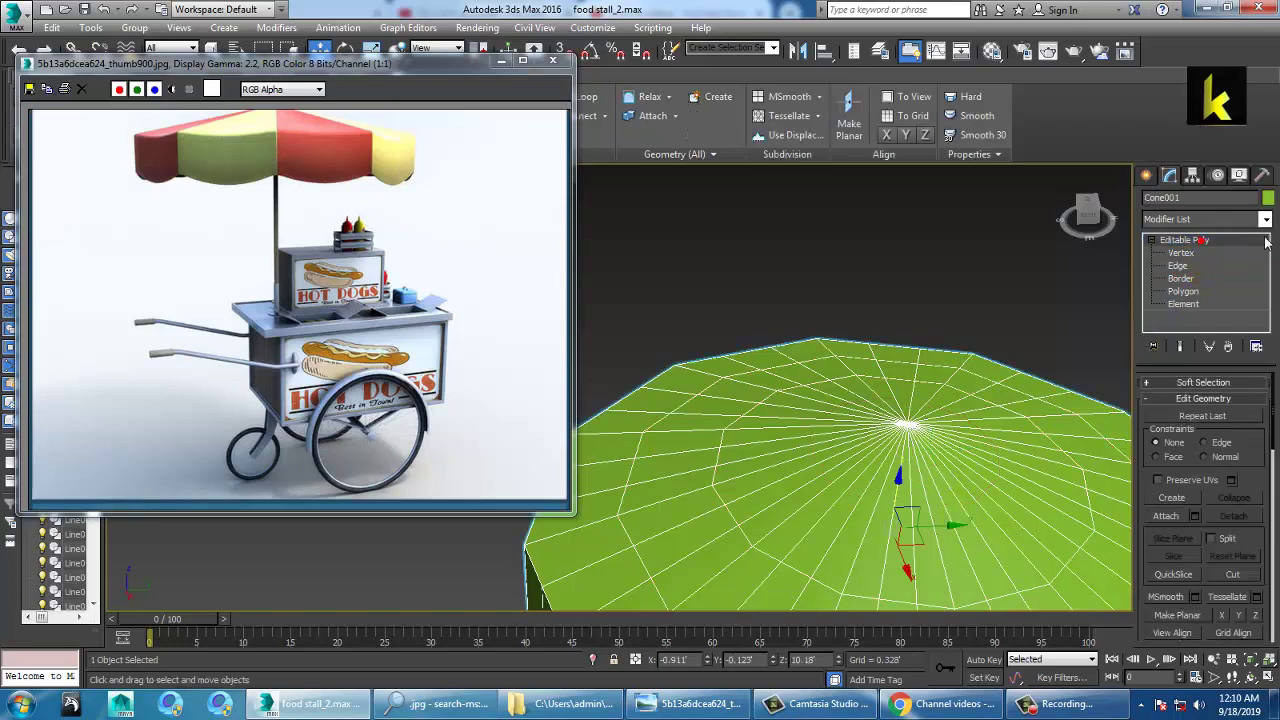
click(1266, 220)
text(sh)
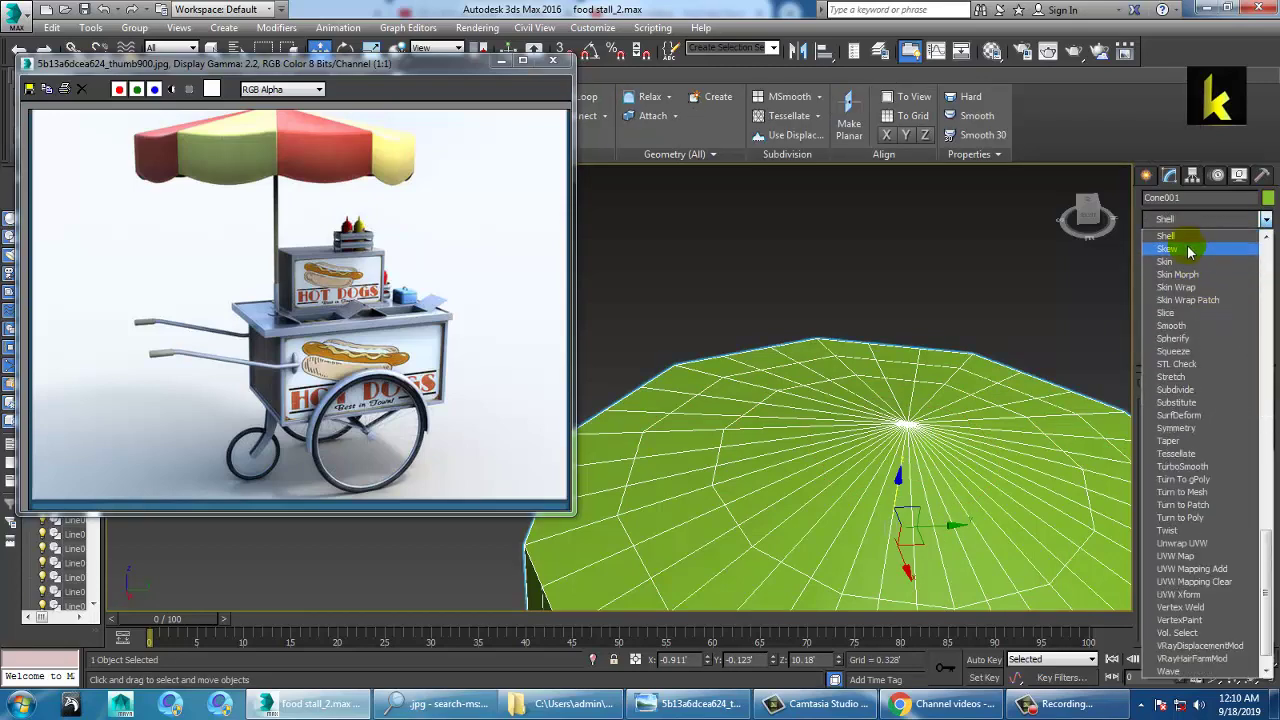
click(1172, 236)
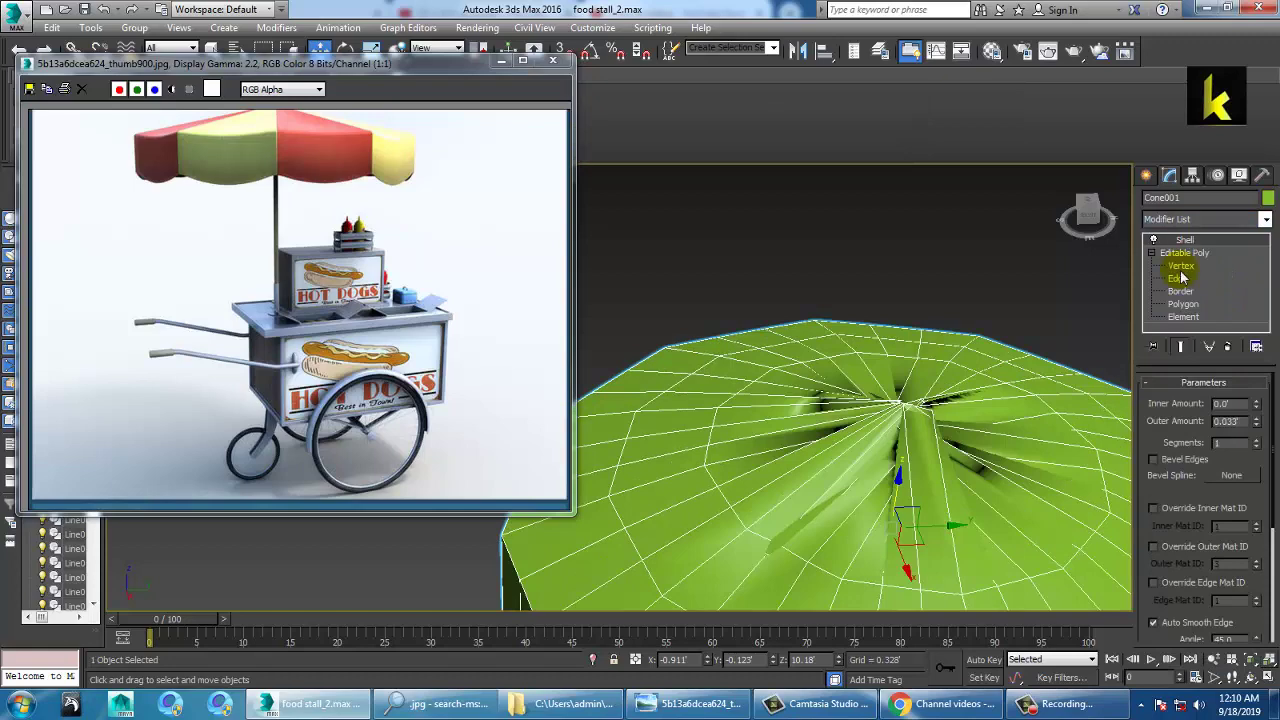
right_click(1256, 422)
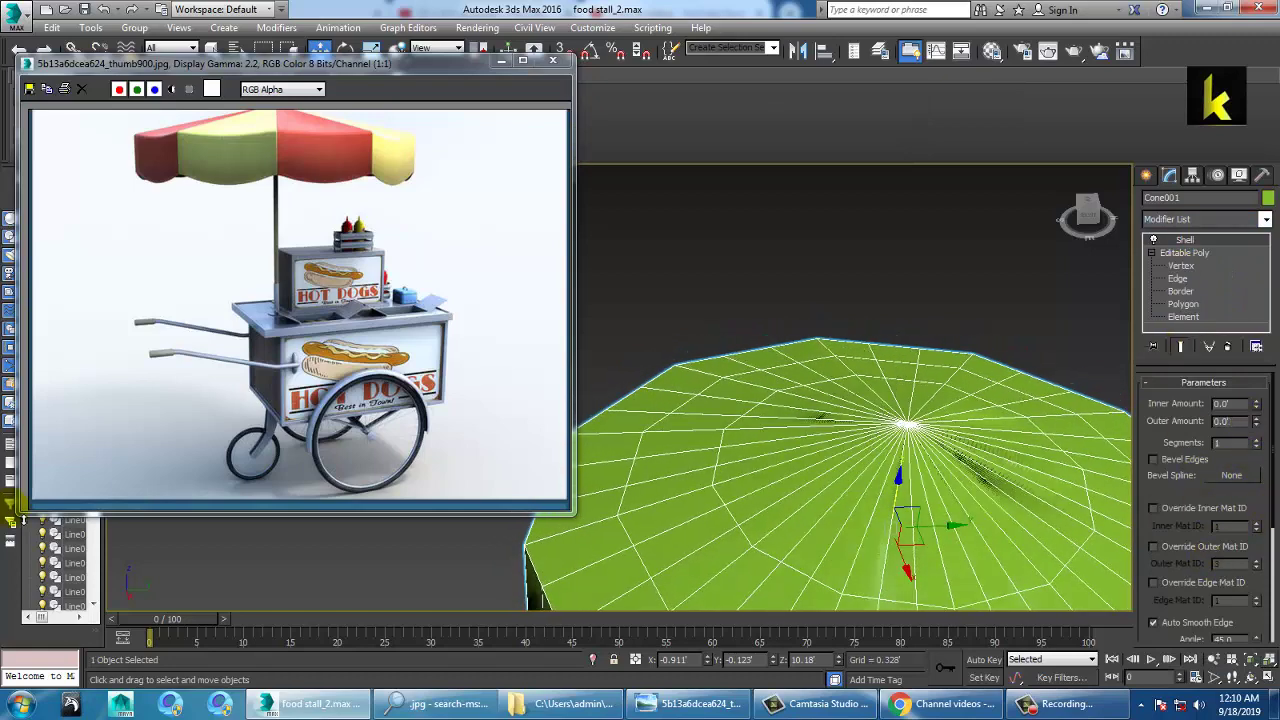
click(1228, 347)
Apply a TurboSmooth modifier with 1 iteration to the canopy and switch its effect off
click(1269, 223)
key(t)
key(t)
key(t)
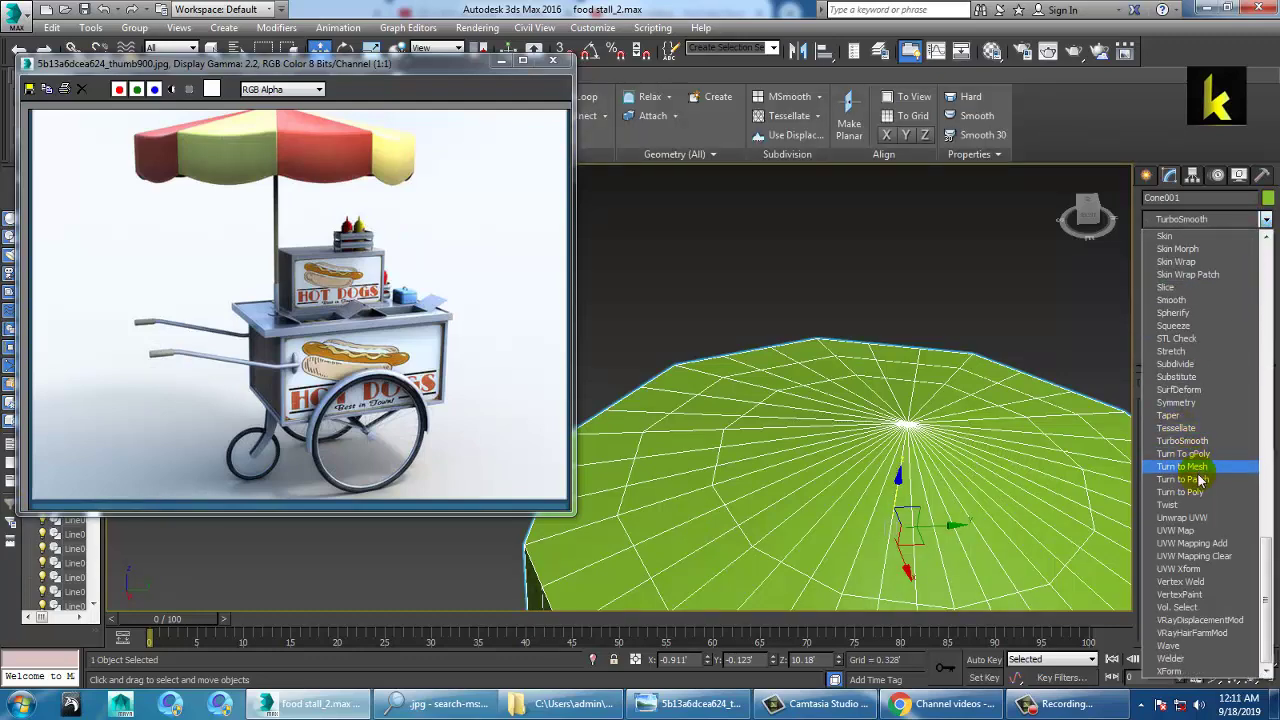
click(1198, 444)
scroll(846, 424, down, 5)
alt+middle_drag(958, 466, 984, 400)
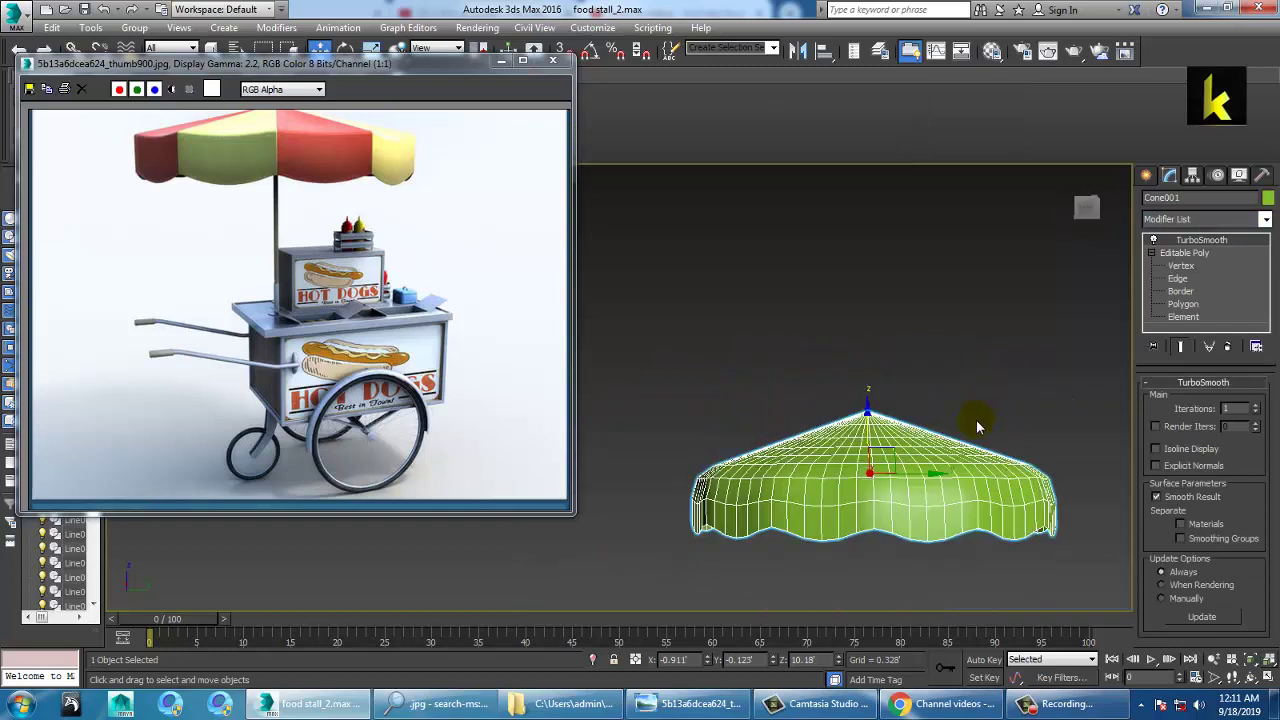
scroll(976, 420, up, 4)
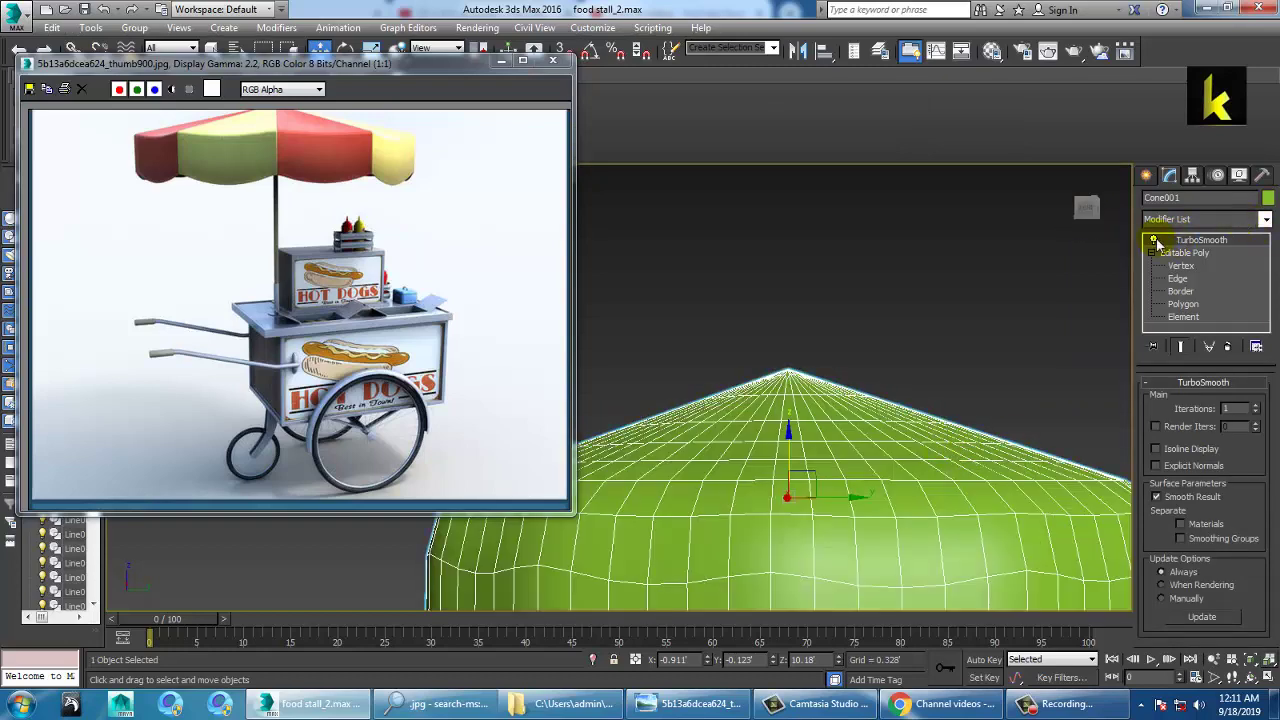
scroll(1010, 370, down, 6)
middle_drag(1040, 470, 971, 448)
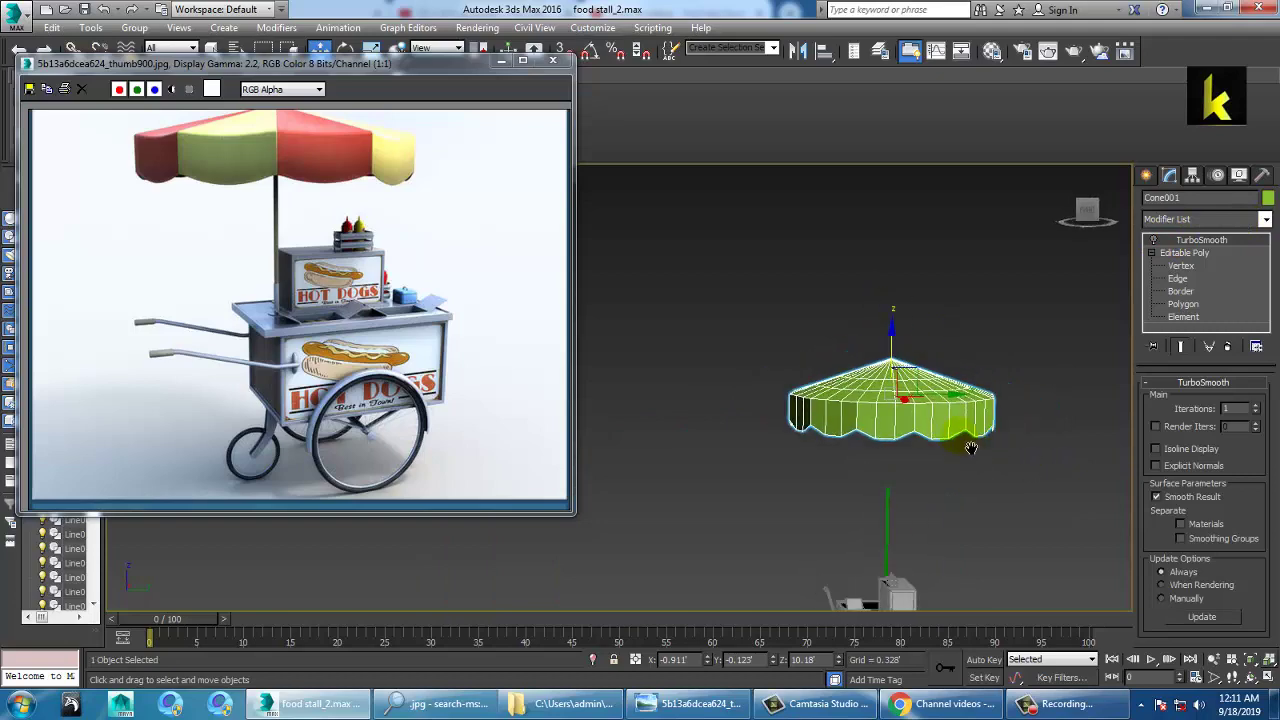
Select the two middle vertices of every canopy panel along the skirt's upper rim
scroll(971, 448, up, 2)
scroll(934, 414, up, 4)
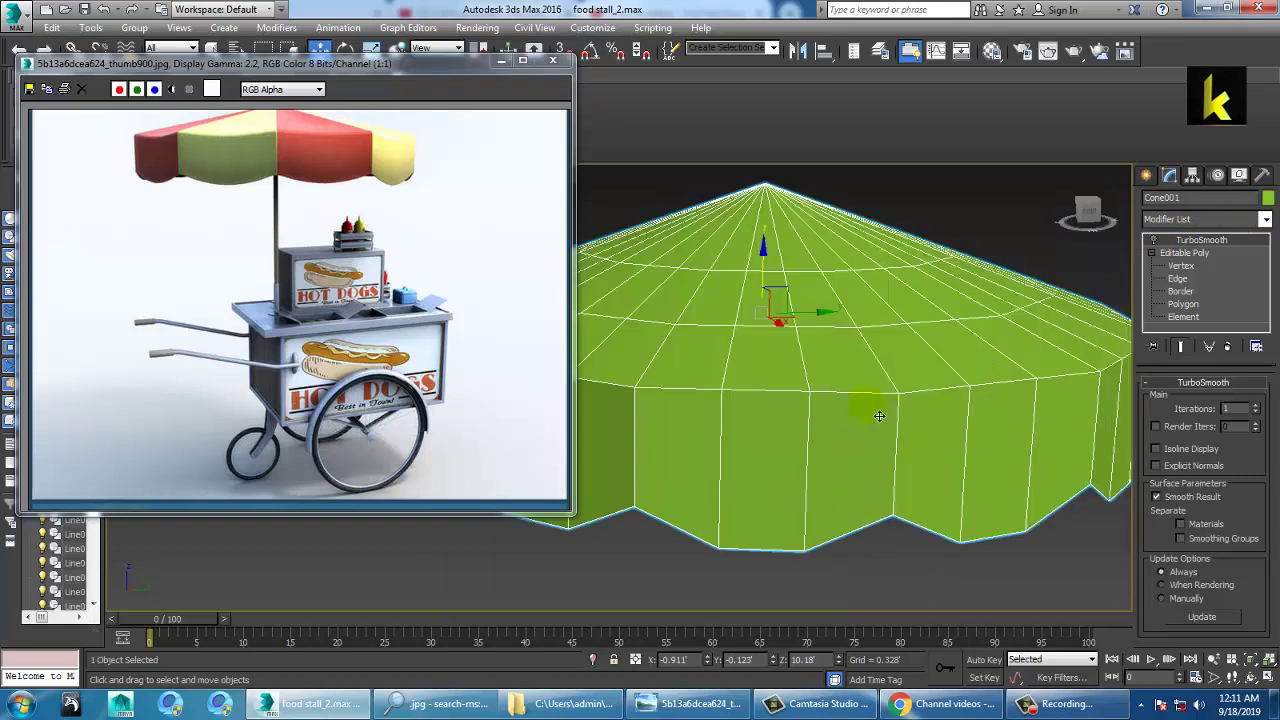
click(1181, 265)
click(811, 392)
drag(814, 339, 817, 352)
key(ctrl+z)
ctrl+click(723, 390)
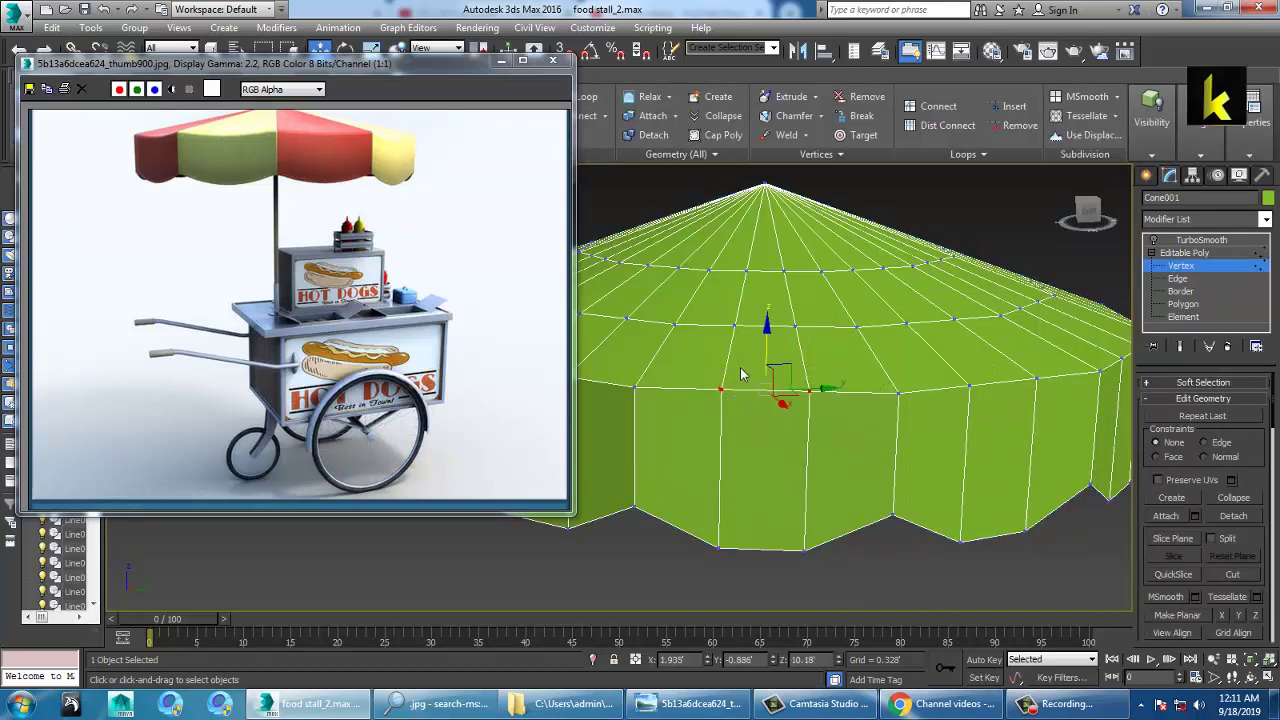
alt+middle_drag(776, 354, 886, 394)
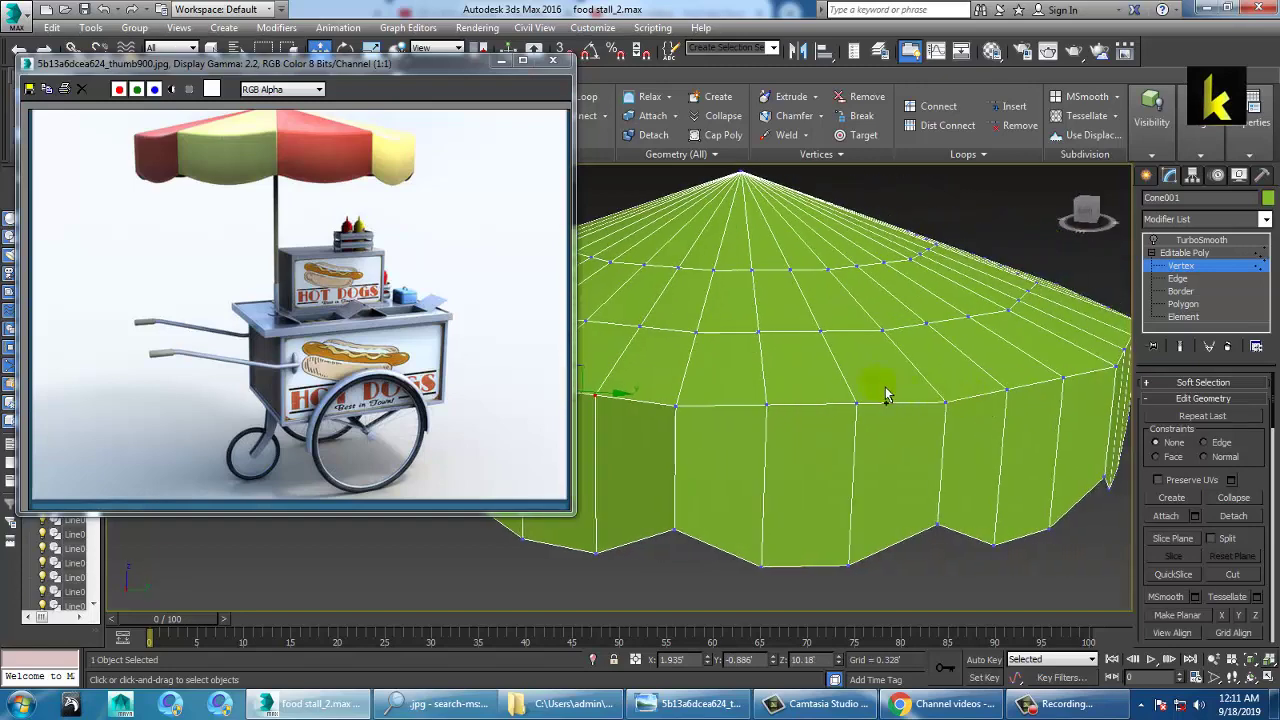
alt+middle_drag(872, 446, 829, 440)
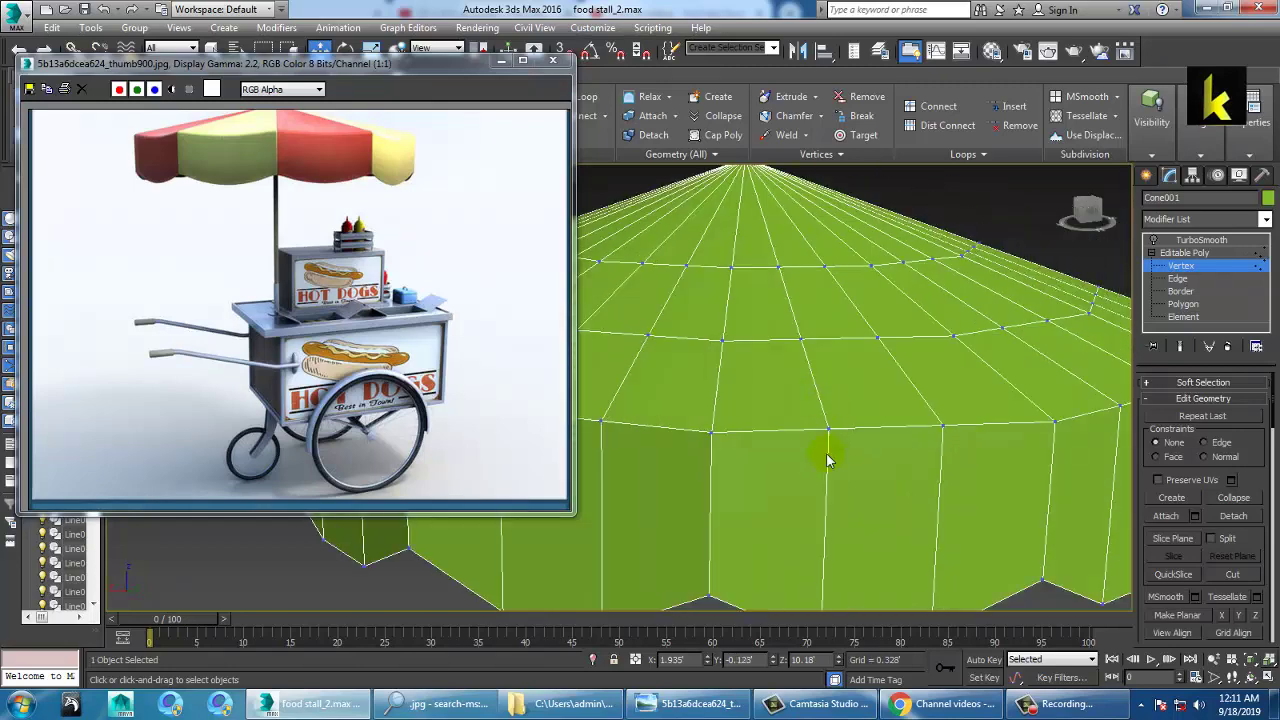
scroll(820, 402, down, 6)
scroll(790, 398, up, 4)
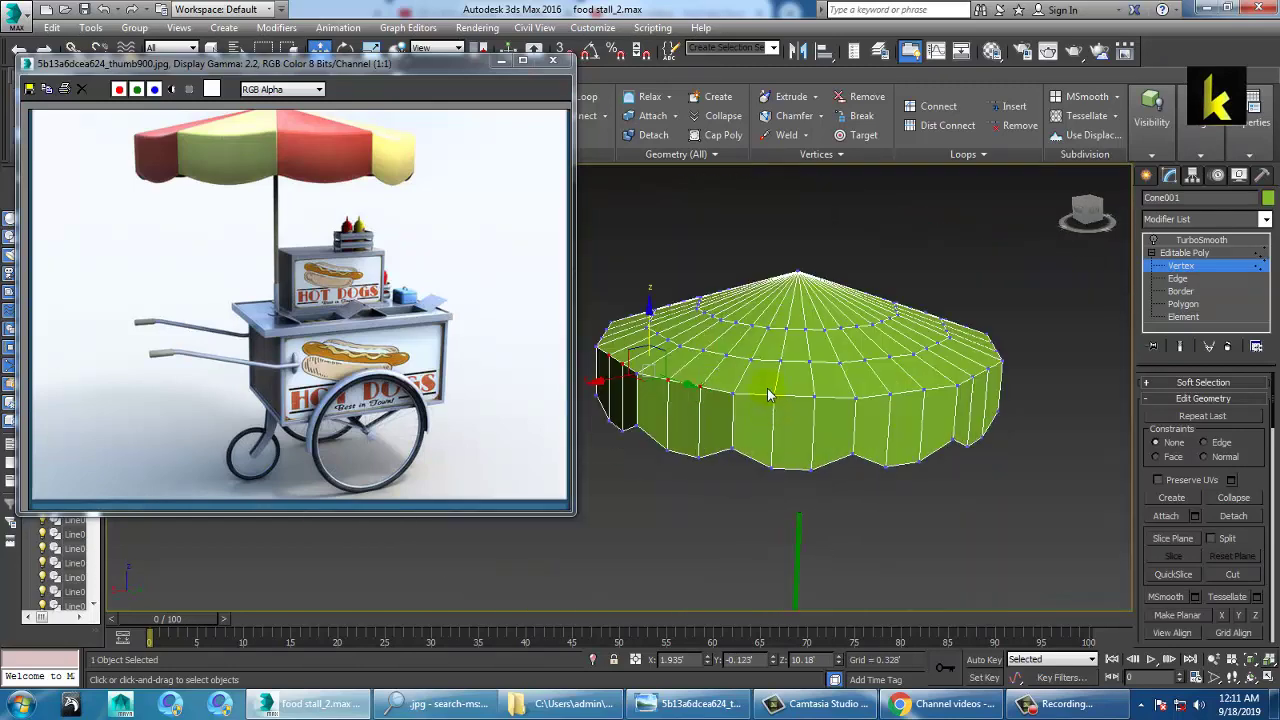
alt+middle_drag(829, 409, 866, 428)
alt+middle_drag(958, 443, 910, 493)
alt+middle_drag(988, 514, 807, 378)
alt+middle_drag(875, 347, 661, 488)
alt+middle_drag(785, 500, 641, 535)
click(569, 530)
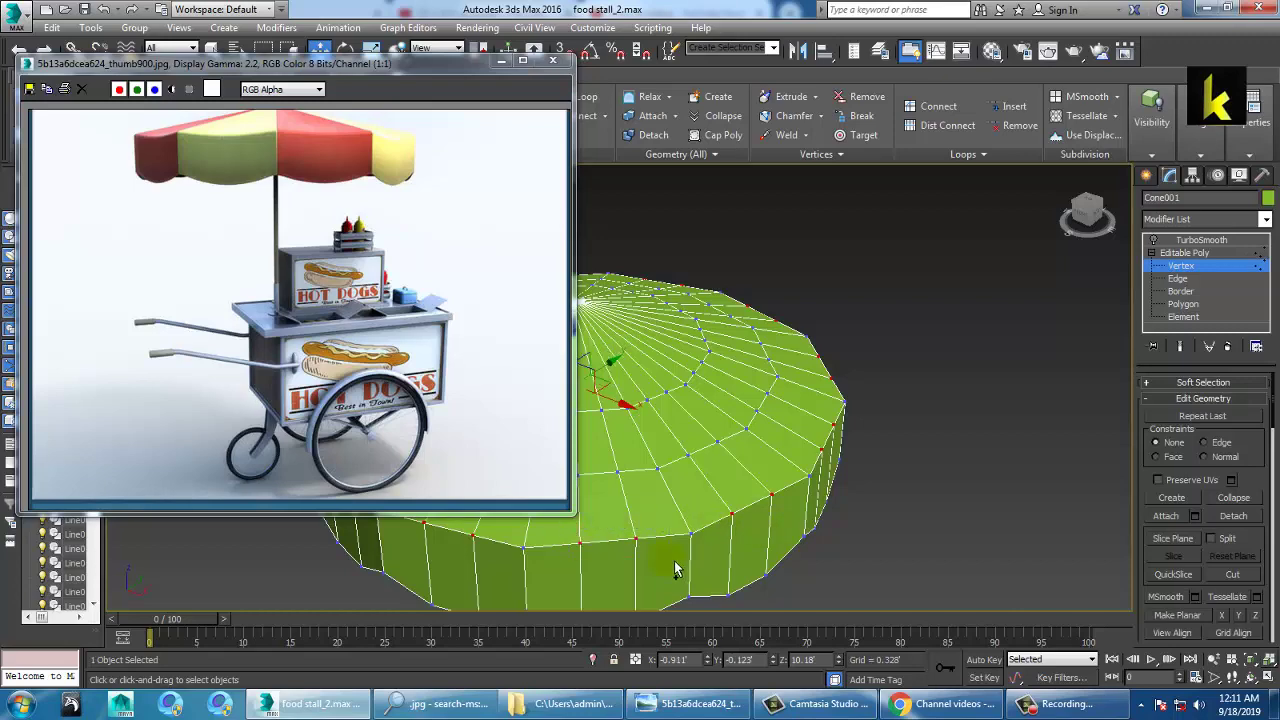
Lower the selected upper rim vertices of the canopy by about 0.12'
scroll(677, 566, down, 5)
alt+middle_drag(723, 506, 888, 480)
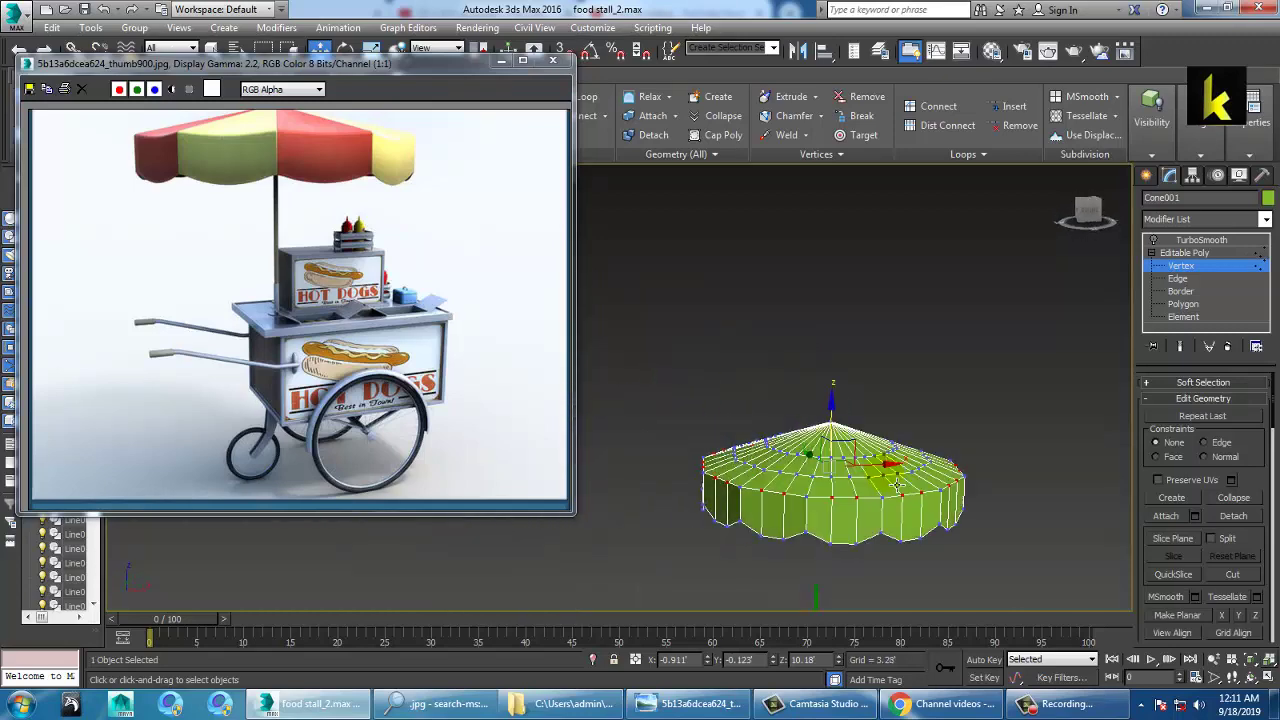
scroll(833, 457, up, 4)
drag(810, 423, 823, 436)
alt+middle_drag(905, 528, 770, 470)
scroll(770, 470, down, 3)
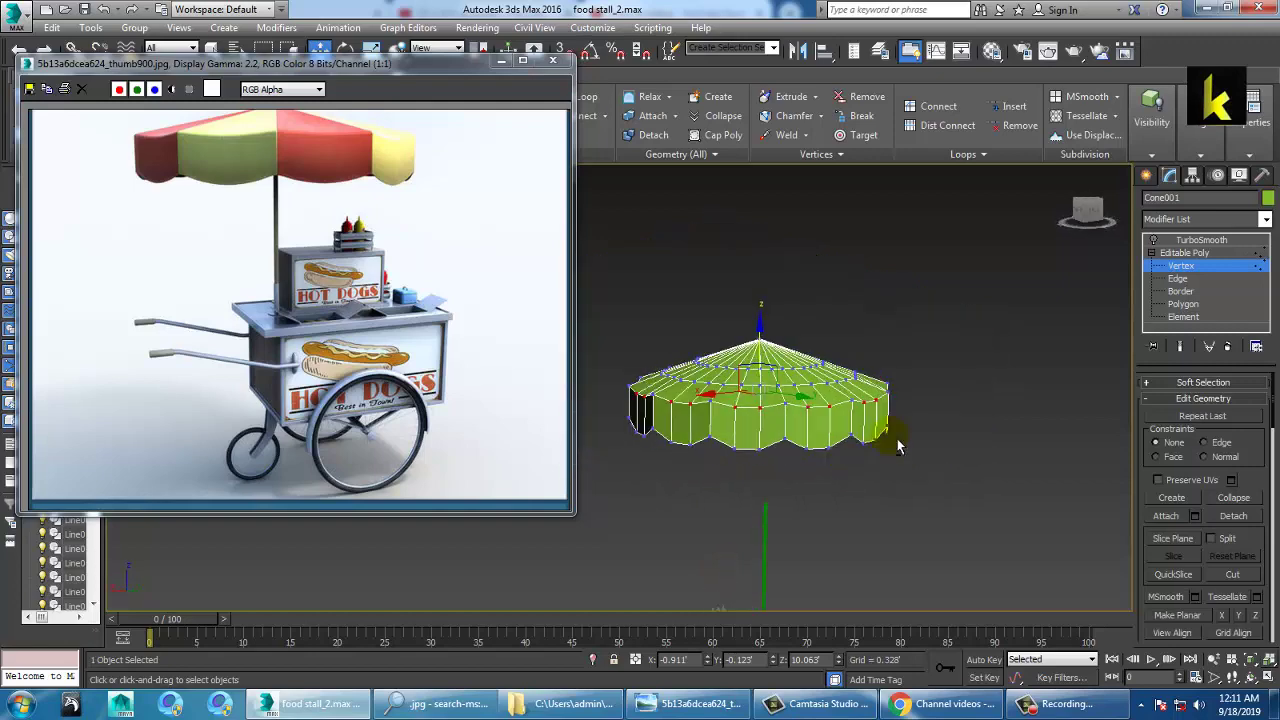
Leave vertex editing and move the whole canopy down towards the top of the pole
click(1190, 253)
scroll(777, 497, down, 4)
middle_drag(777, 497, 791, 435)
alt+middle_drag(791, 435, 669, 443)
scroll(740, 449, up, 8)
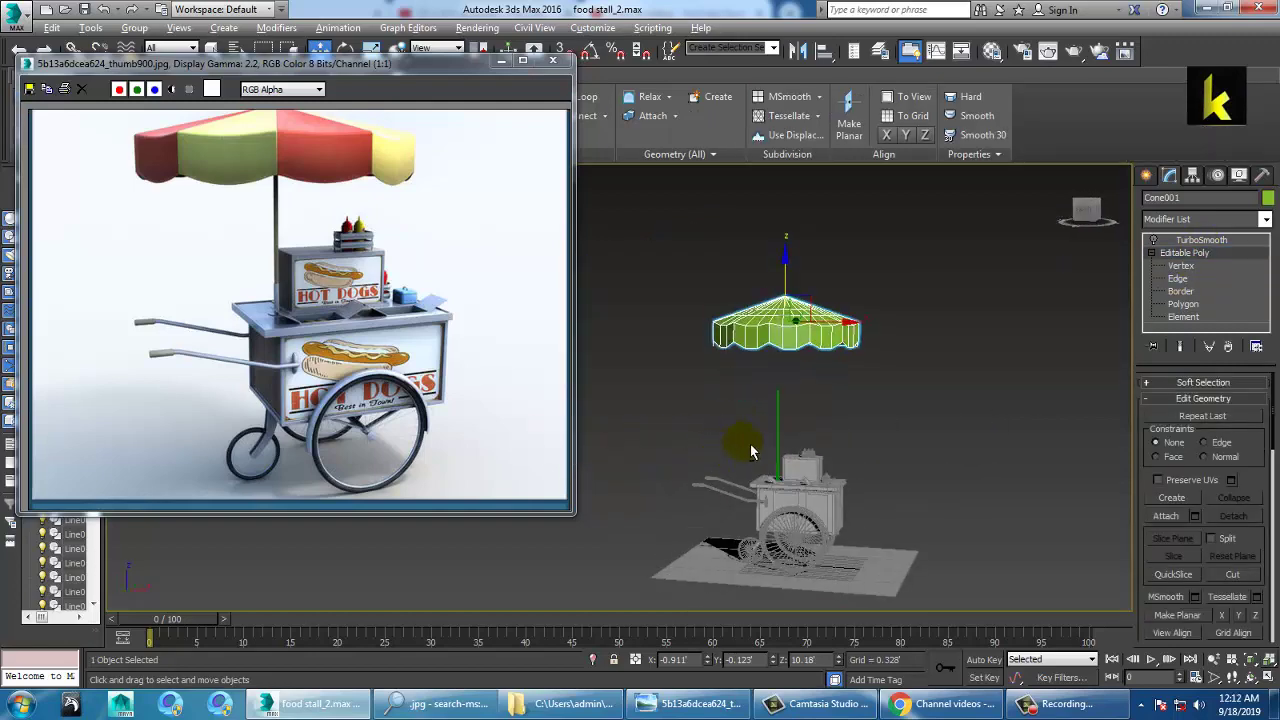
scroll(737, 268, down, 6)
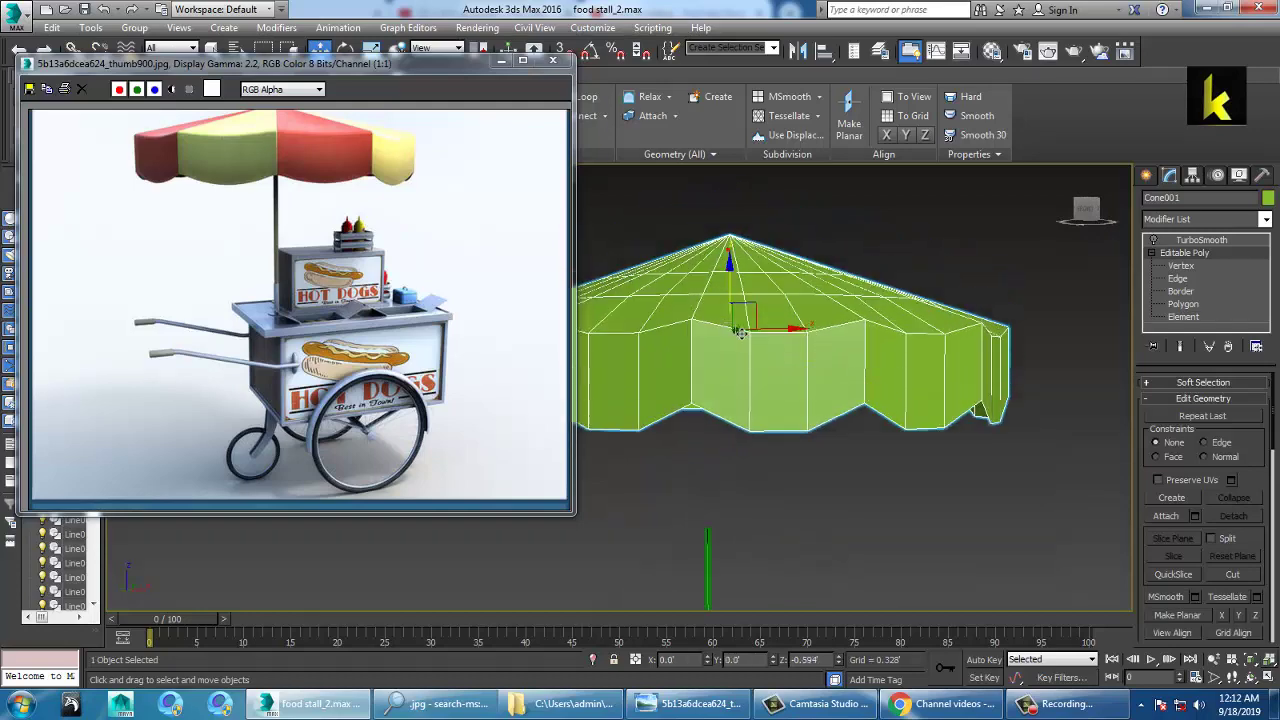
middle_drag(797, 387, 776, 445)
alt+middle_drag(776, 445, 803, 400)
Scale the canopy slightly and reposition it over the pole at a height of about 7.63'
key(r)
drag(817, 338, 831, 349)
key(w)
middle_drag(834, 344, 839, 349)
drag(827, 345, 847, 333)
Centre the canopy's apex on the pole in the top view, at about X -1.155' and Y -0.11'
key(alt+w)
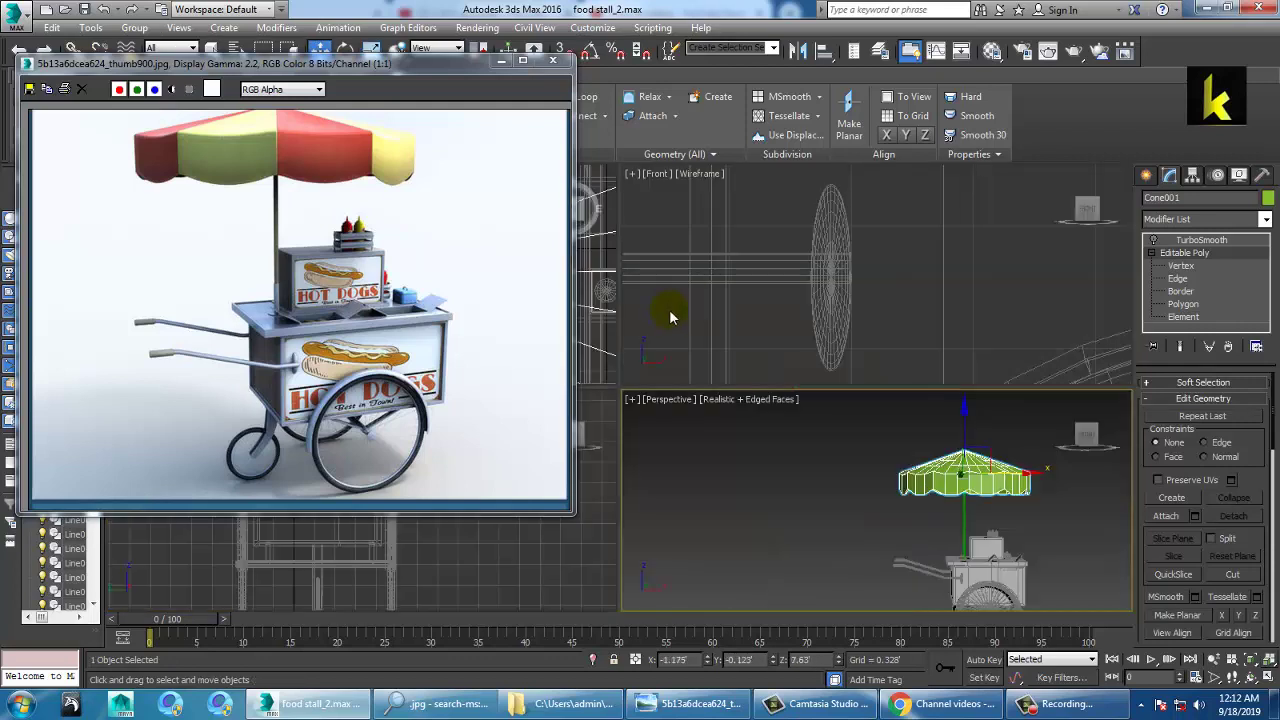
middle_click(625, 323)
key(z)
middle_click(606, 343)
key(alt+w)
scroll(690, 335, down, 6)
scroll(778, 335, up, 2)
middle_drag(712, 398, 870, 425)
scroll(734, 386, up, 4)
mouse_move(765, 408)
middle_down()
mouse_move(838, 434)
mouse_move(958, 402)
mouse_move(773, 395)
middle_up()
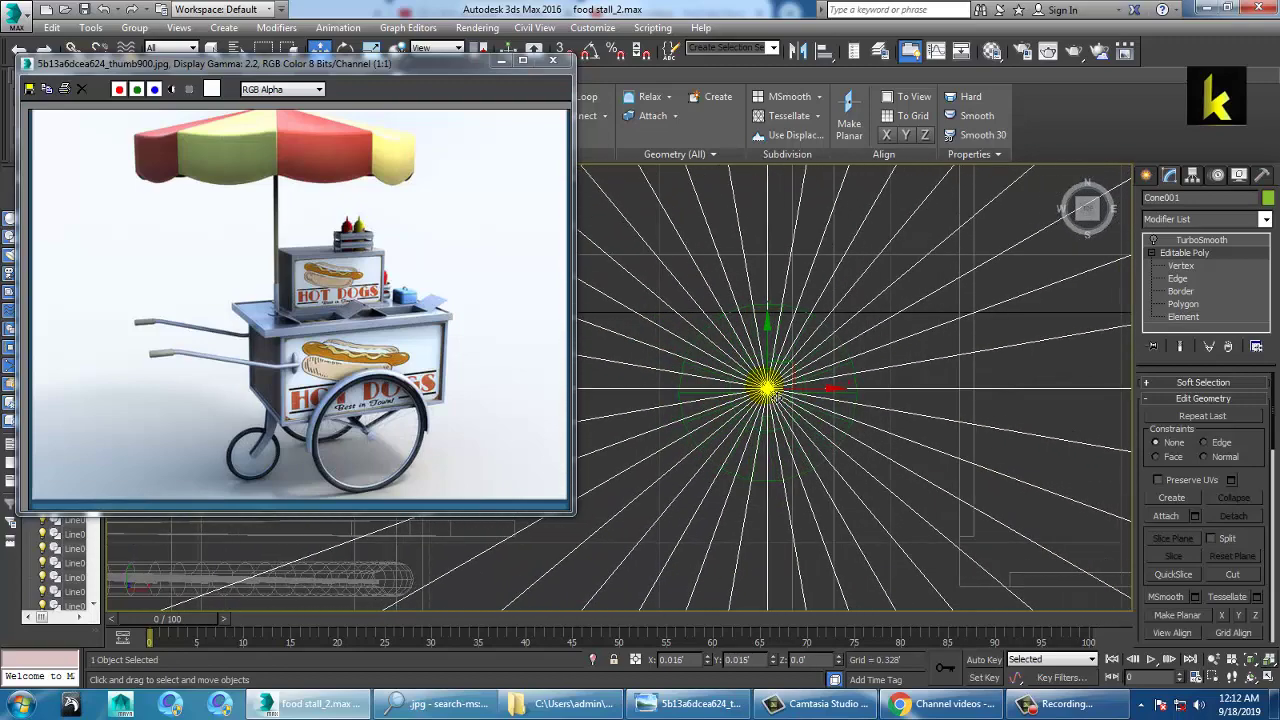
key(alt+w)
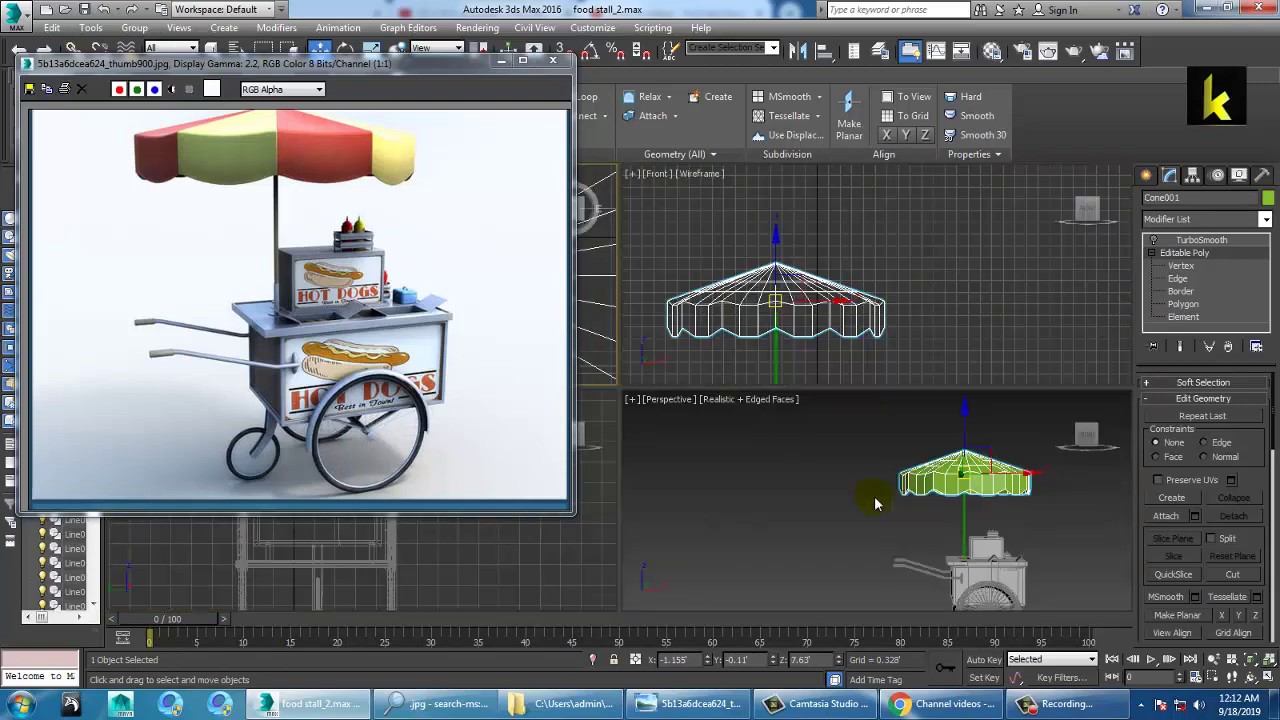
Select every object in the scene, assign the current light grey object colour to all, and clear the selection
key(ctrl+a)
click(1268, 198)
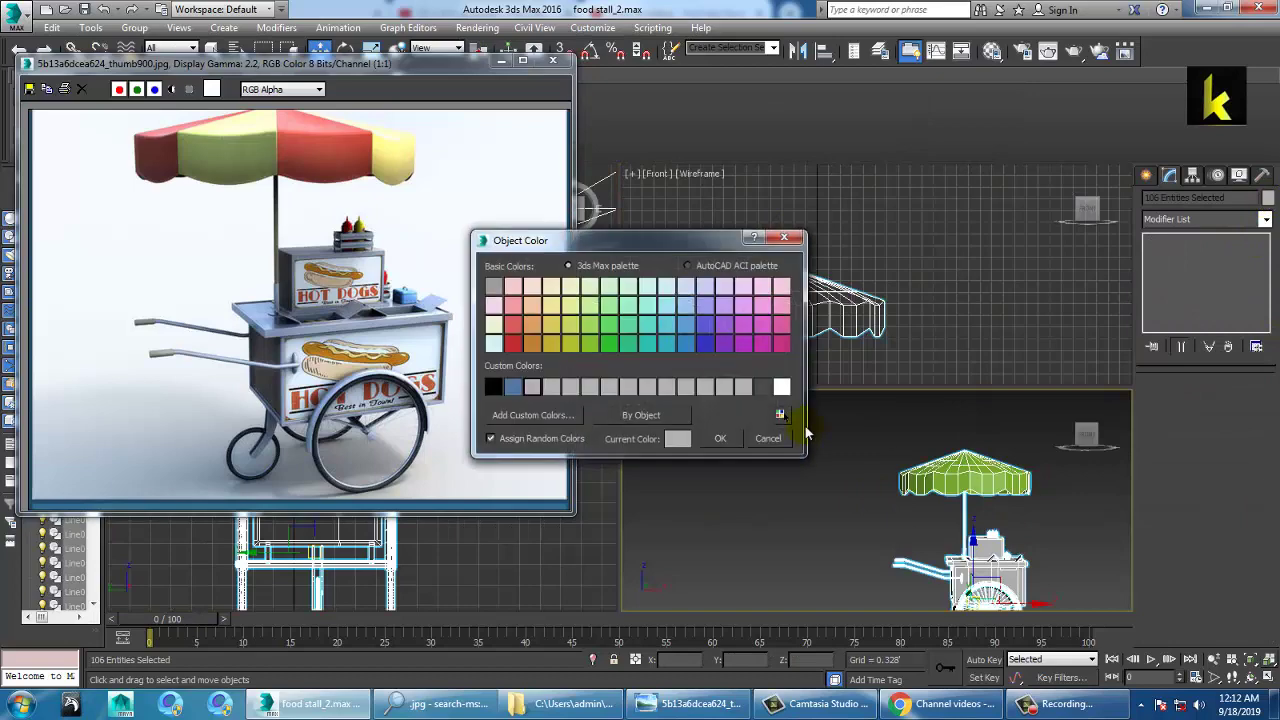
click(720, 438)
click(827, 533)
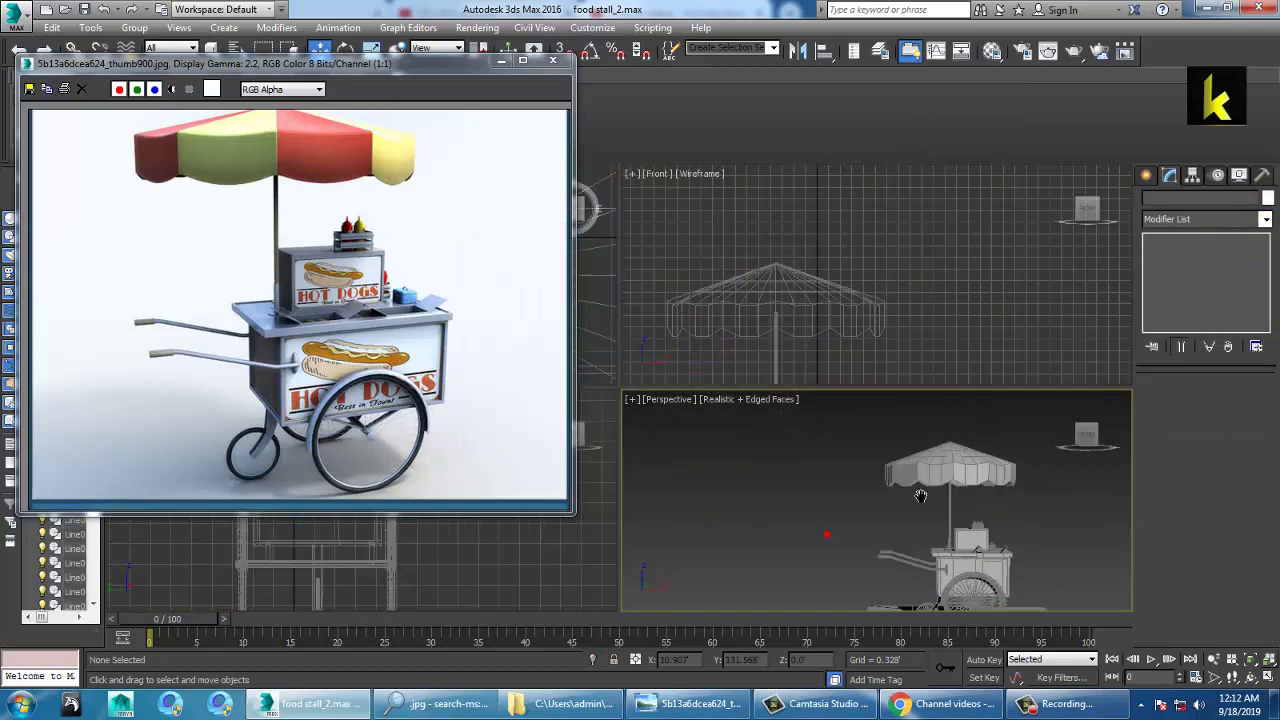
Enlarge the ground plane beneath the cart uniformly to about 278%
key(alt+w)
middle_drag(832, 452, 863, 468)
click(855, 261)
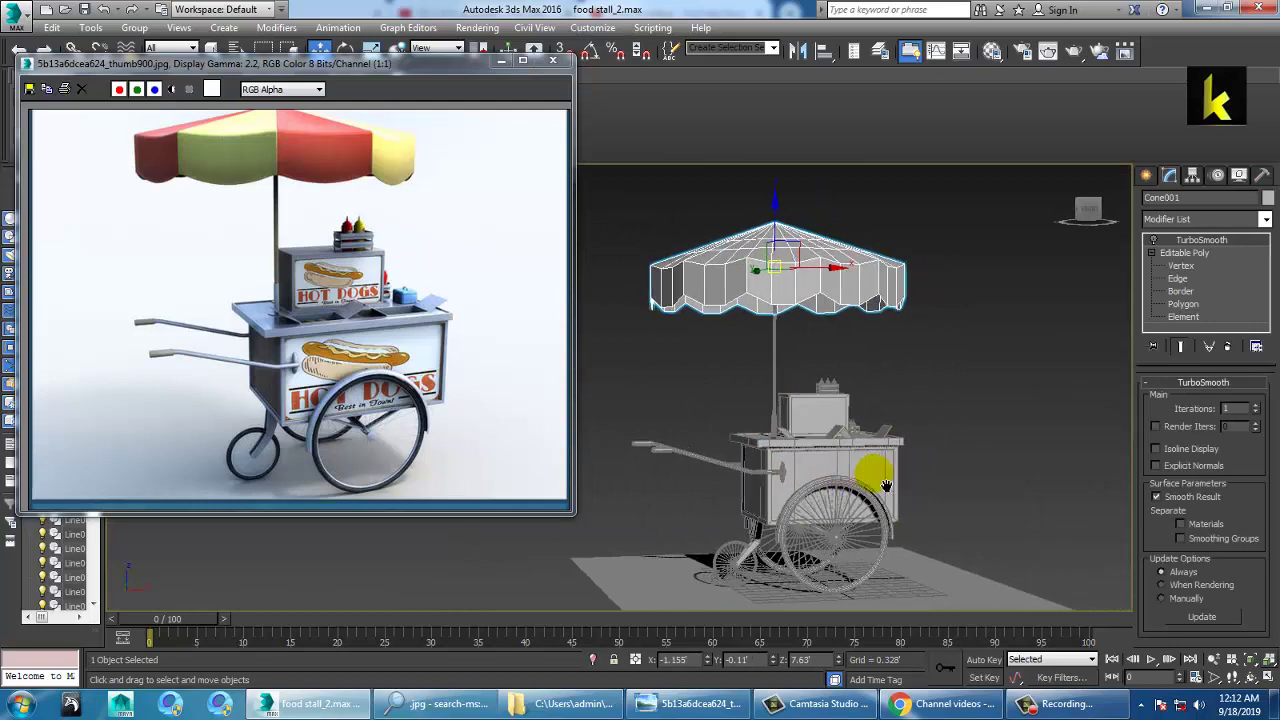
click(943, 597)
key(r)
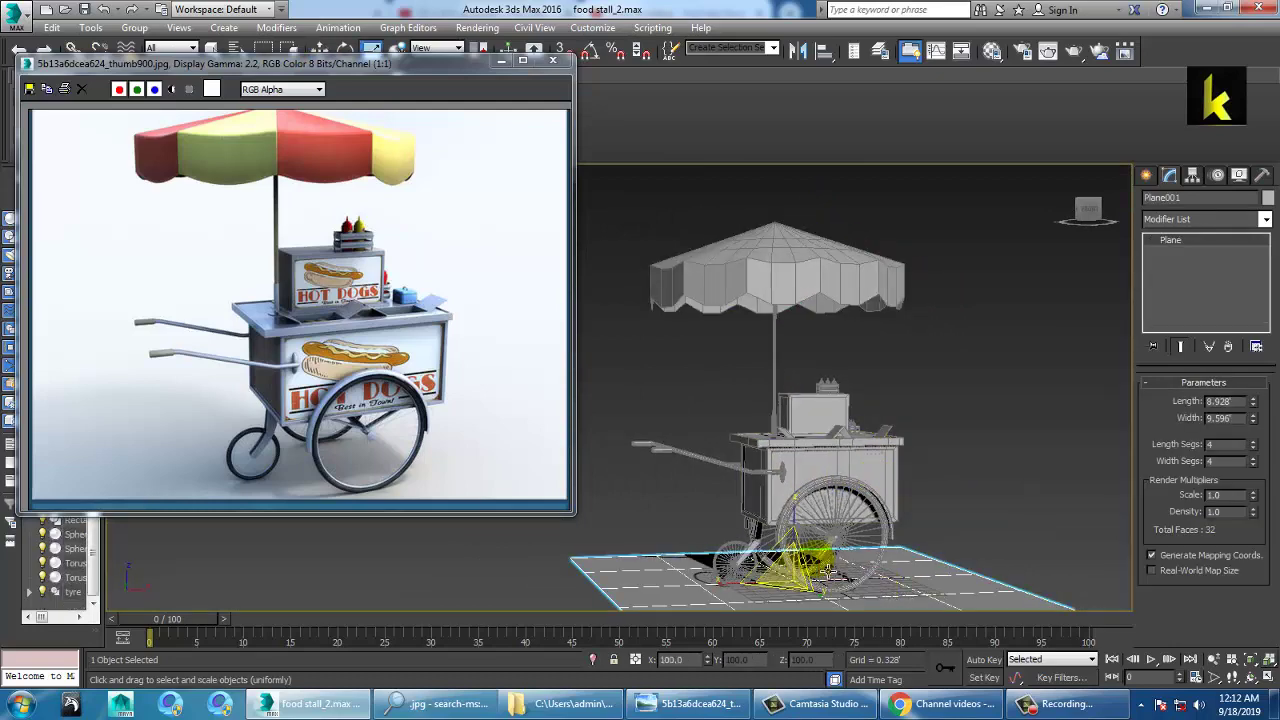
drag(775, 565, 617, 486)
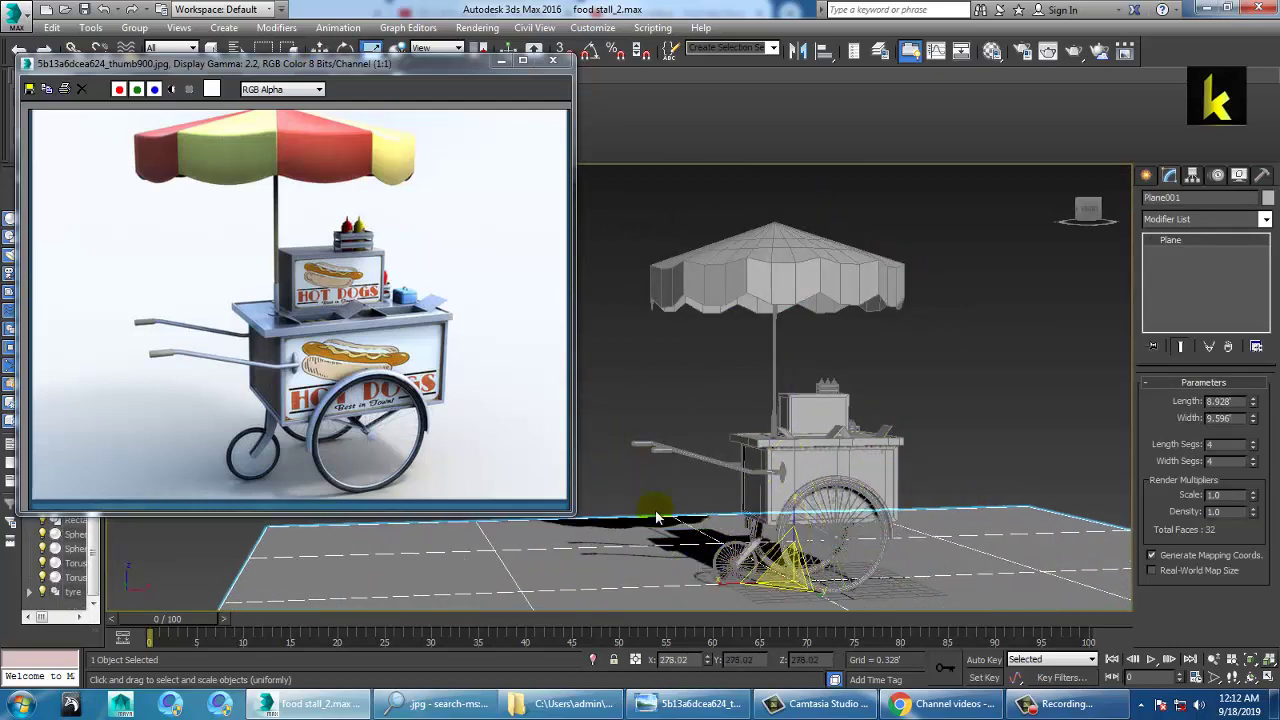
Scale the canopy down slightly in the horizontal plane so it spans less width above the cart, and clear the selection
alt+middle_drag(951, 393, 939, 416)
alt+middle_drag(845, 398, 850, 391)
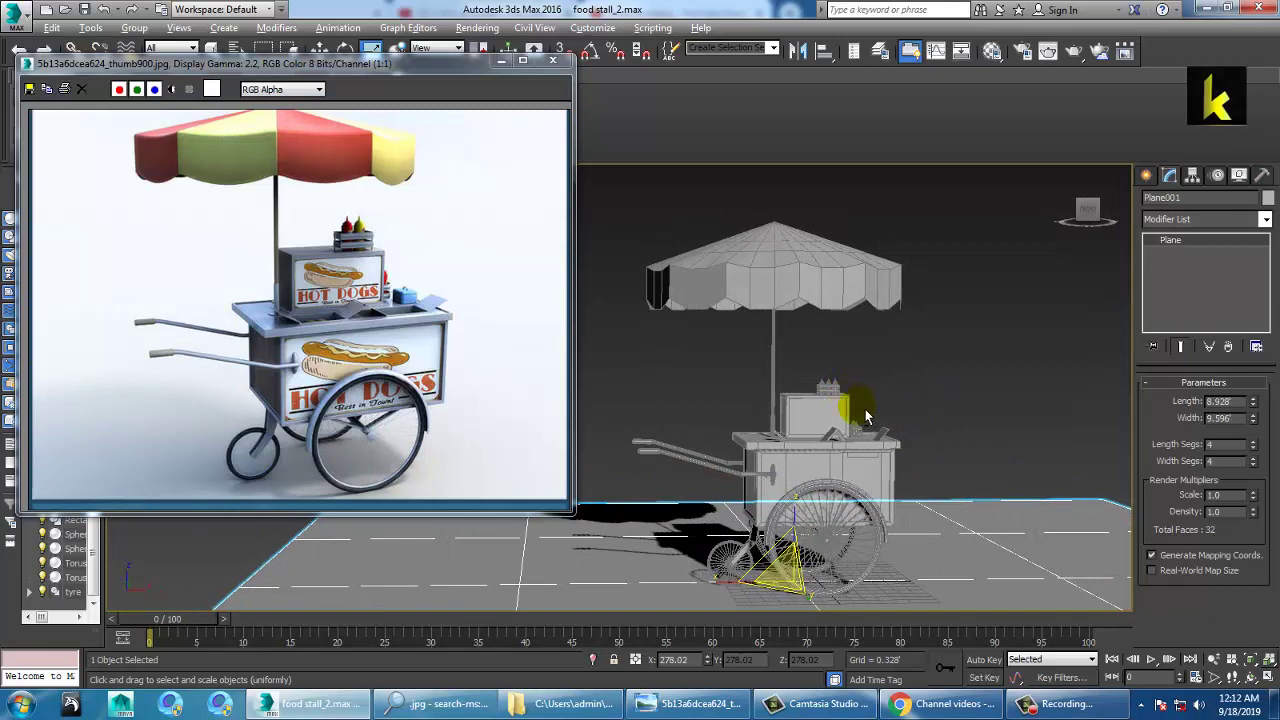
click(768, 276)
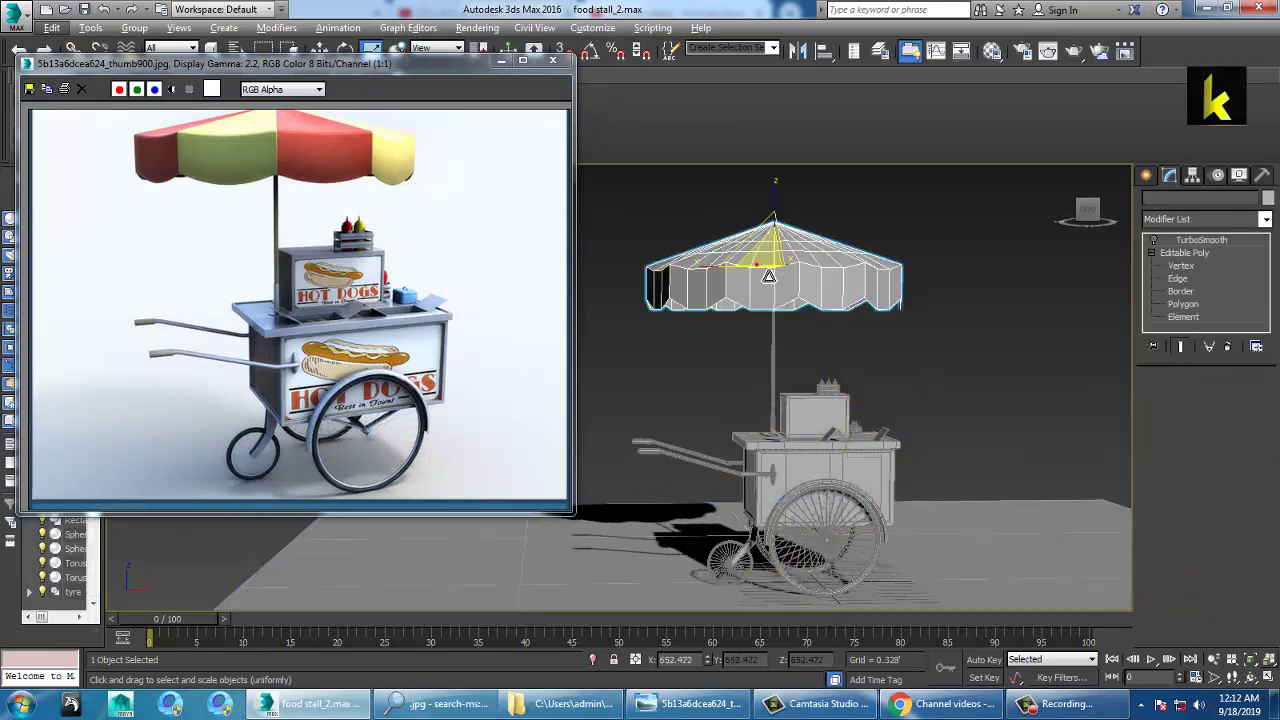
drag(786, 270, 791, 282)
click(963, 298)
scroll(857, 378, up, 6)
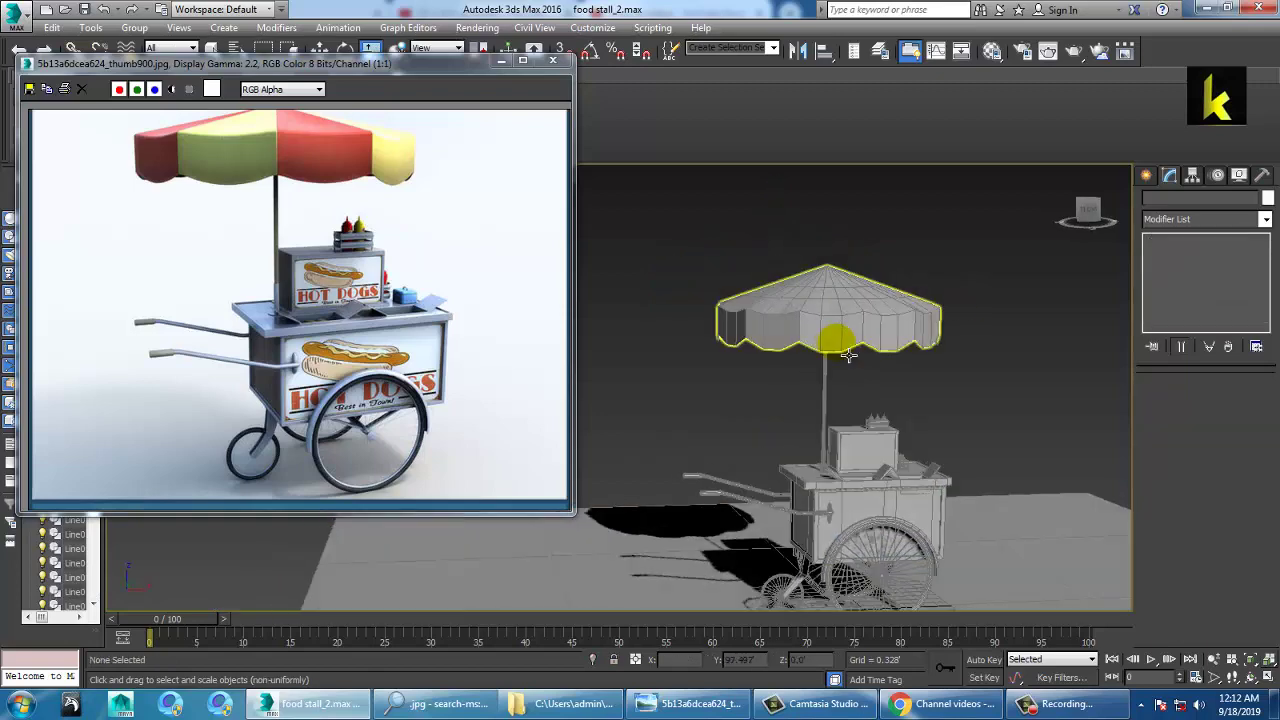
scroll(842, 319, down, 6)
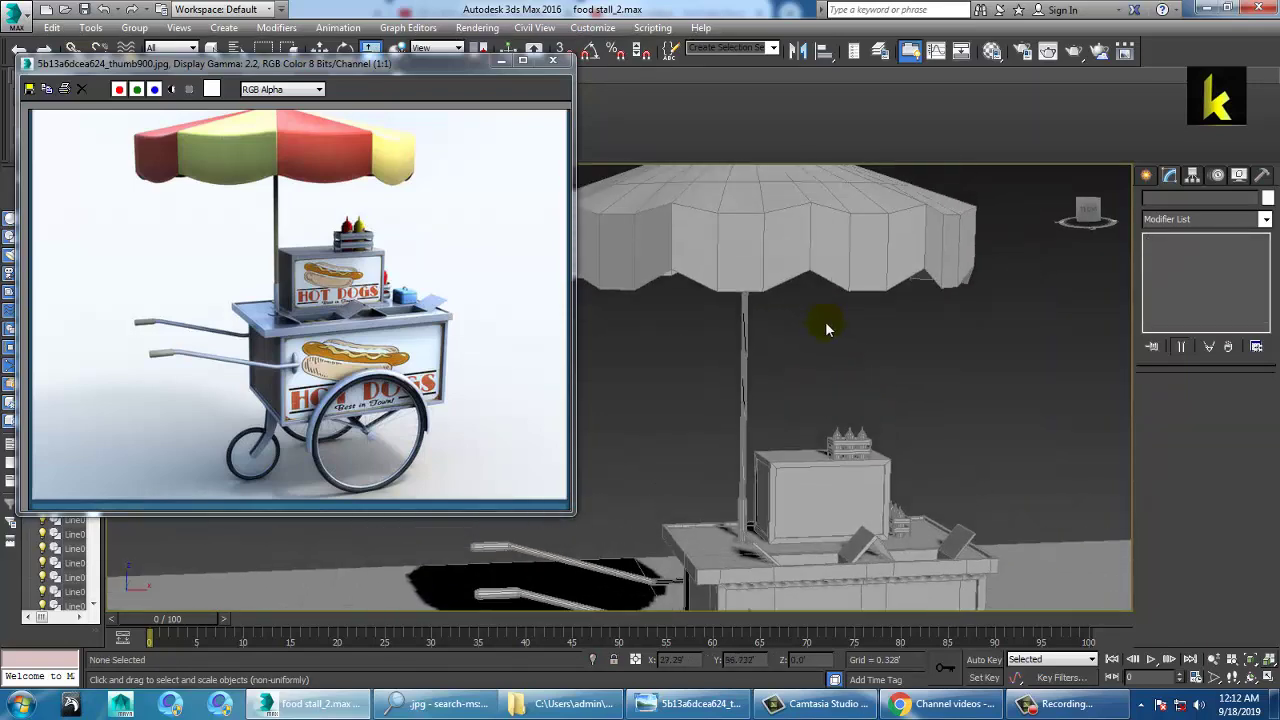
Minimize the reference image window and switch the interface to Expert Mode for a larger perspective view
click(503, 63)
middle_drag(728, 300, 649, 280)
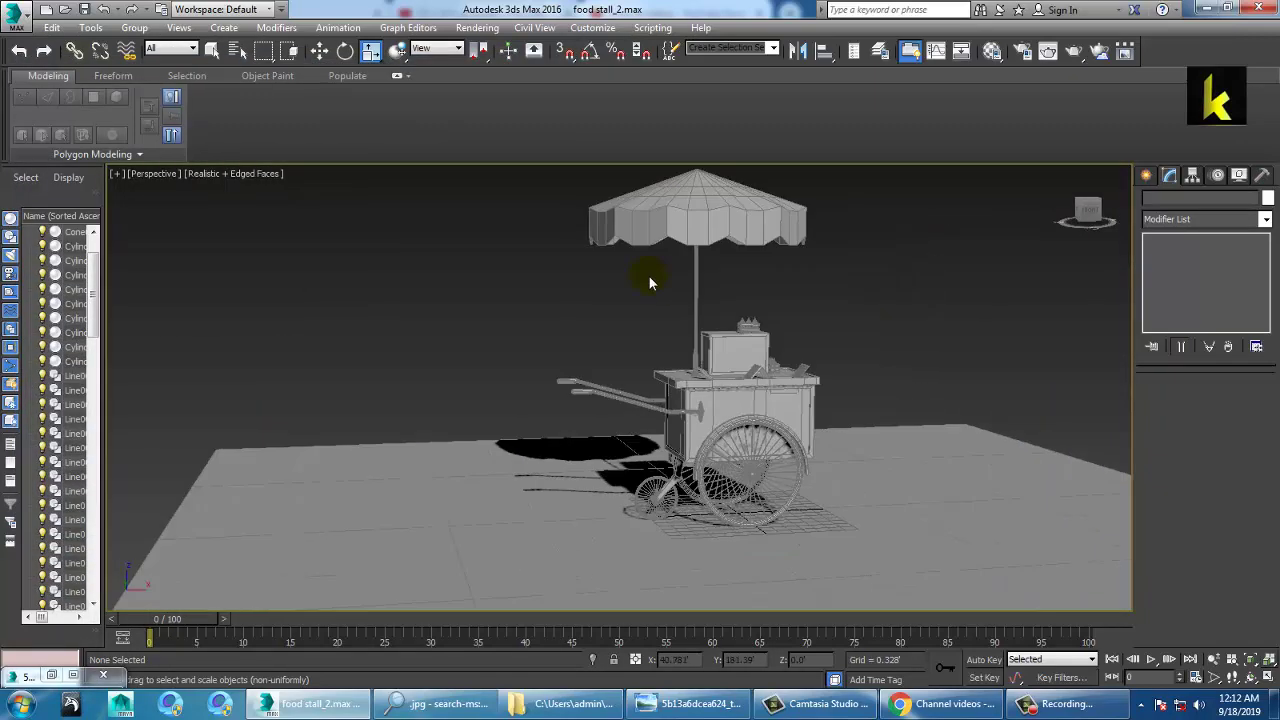
key(ctrl+x)
Examine the hot dog cart in the perspective view from near and far, checking the body, handles, wheels and canopy
scroll(780, 325, up, 4)
middle_drag(908, 345, 804, 351)
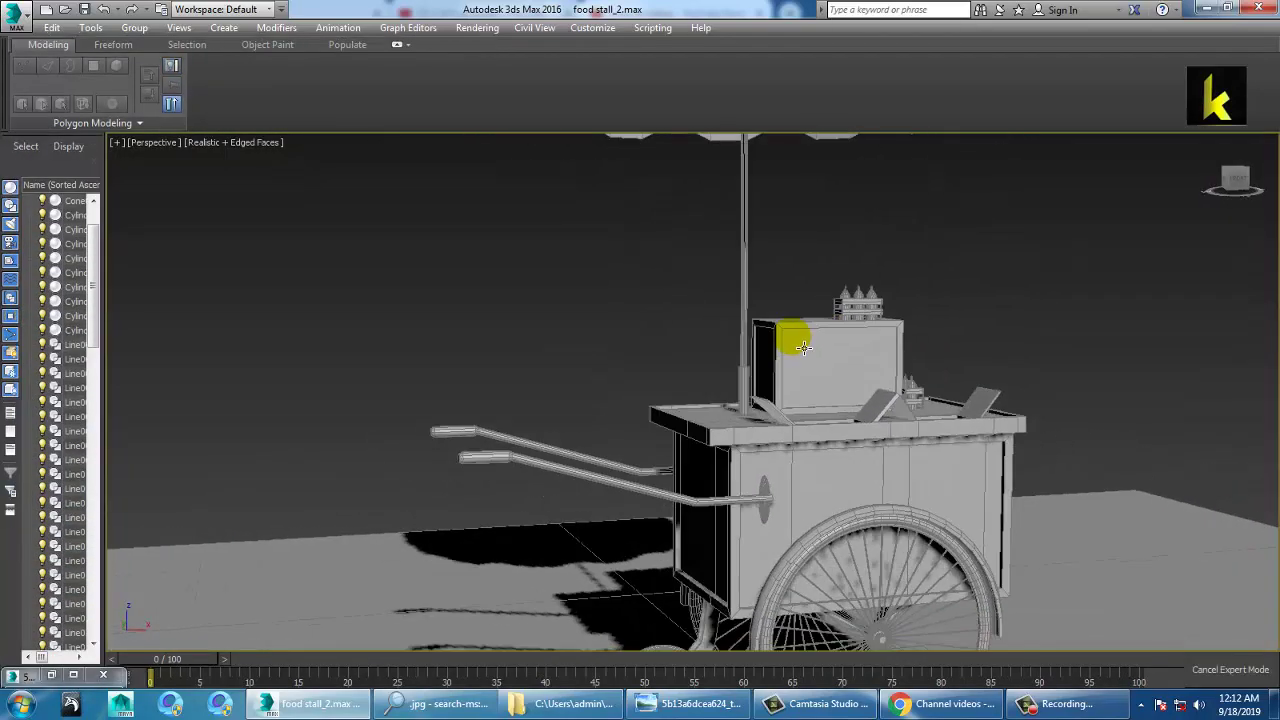
scroll(804, 350, down, 10)
click(789, 428)
key(z)
scroll(789, 428, down, 5)
middle_drag(784, 430, 820, 484)
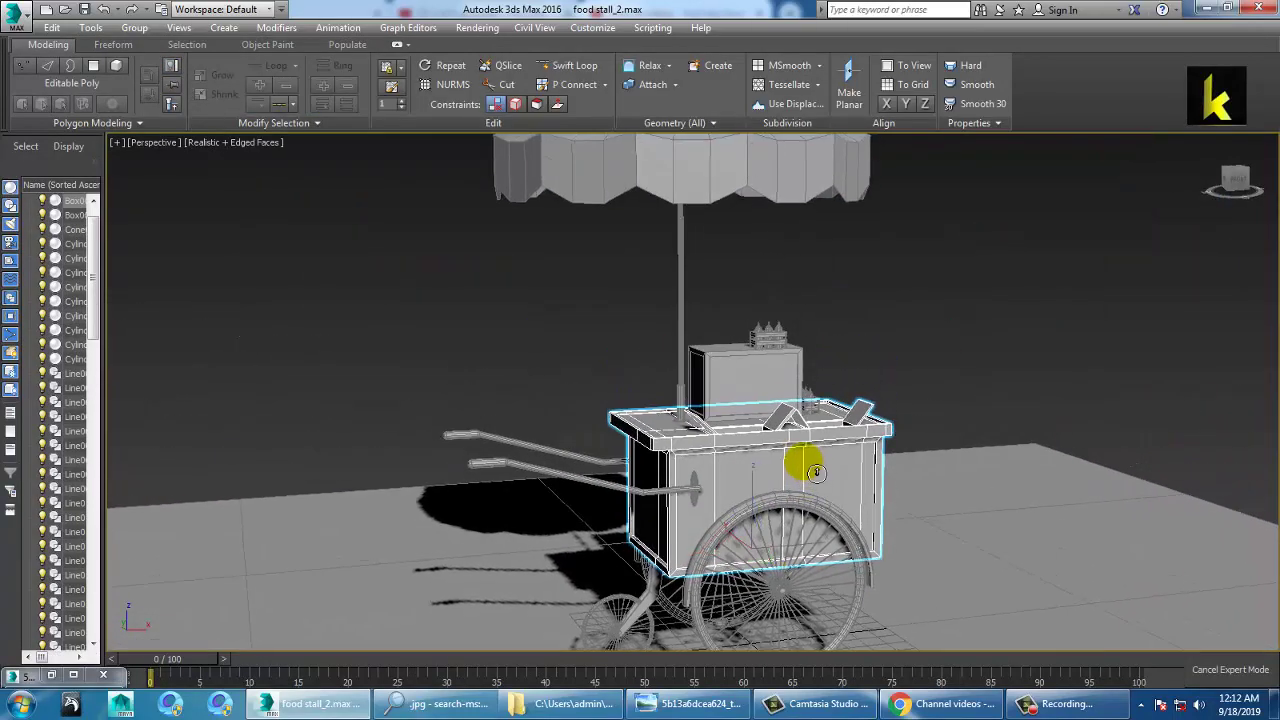
scroll(812, 438, down, 3)
mouse_move(822, 443)
middle_down()
mouse_move(800, 432)
mouse_move(806, 443)
middle_up()
alt+middle_drag(772, 272, 784, 298)
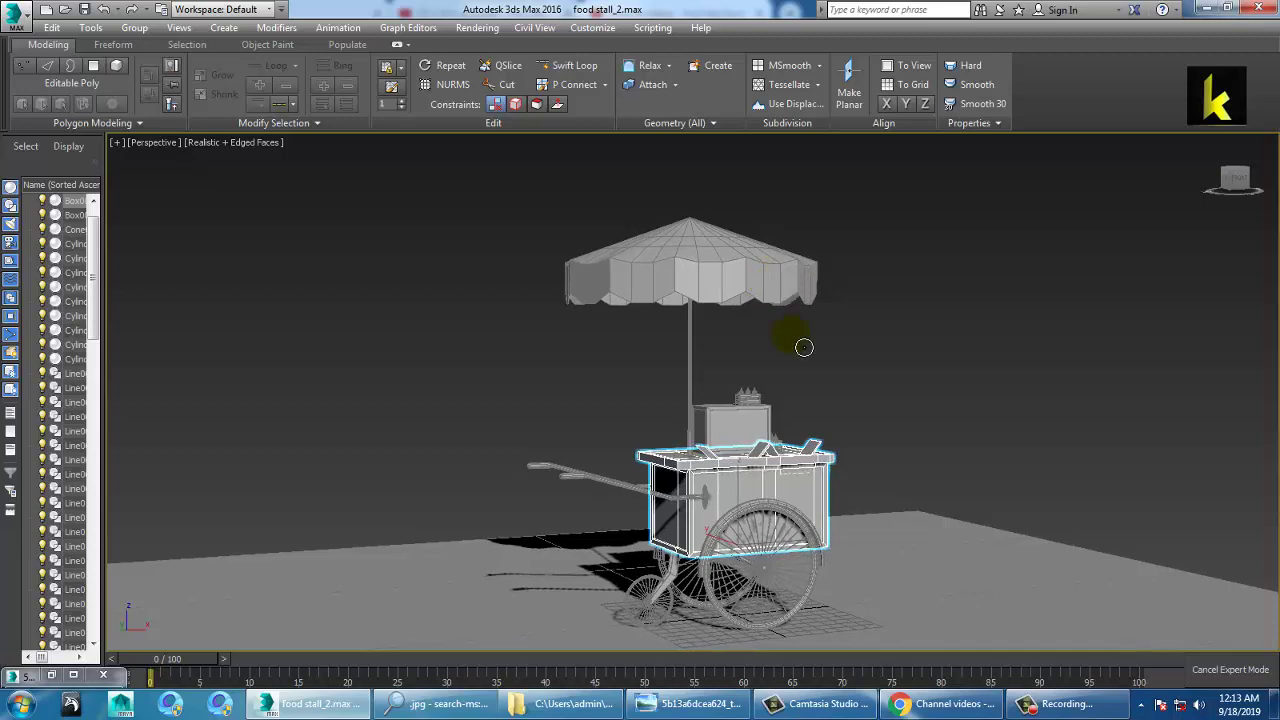
scroll(828, 384, up, 3)
middle_drag(820, 406, 841, 353)
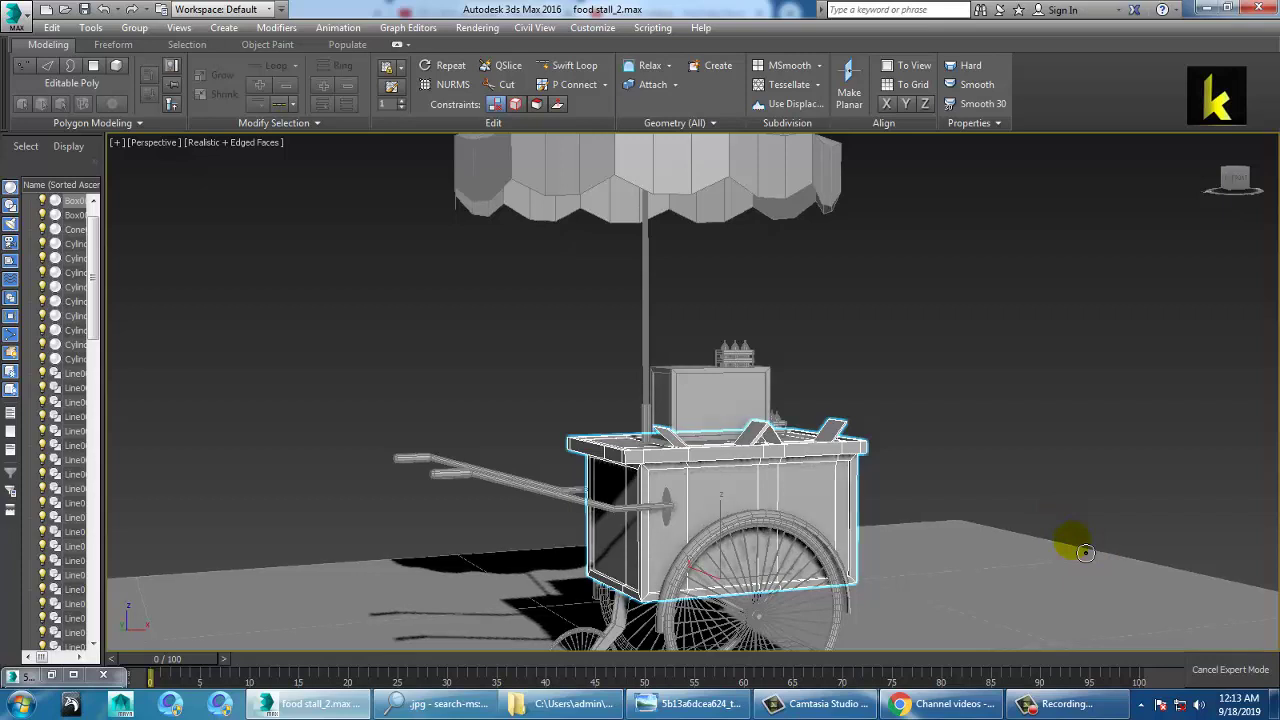
click(1060, 704)
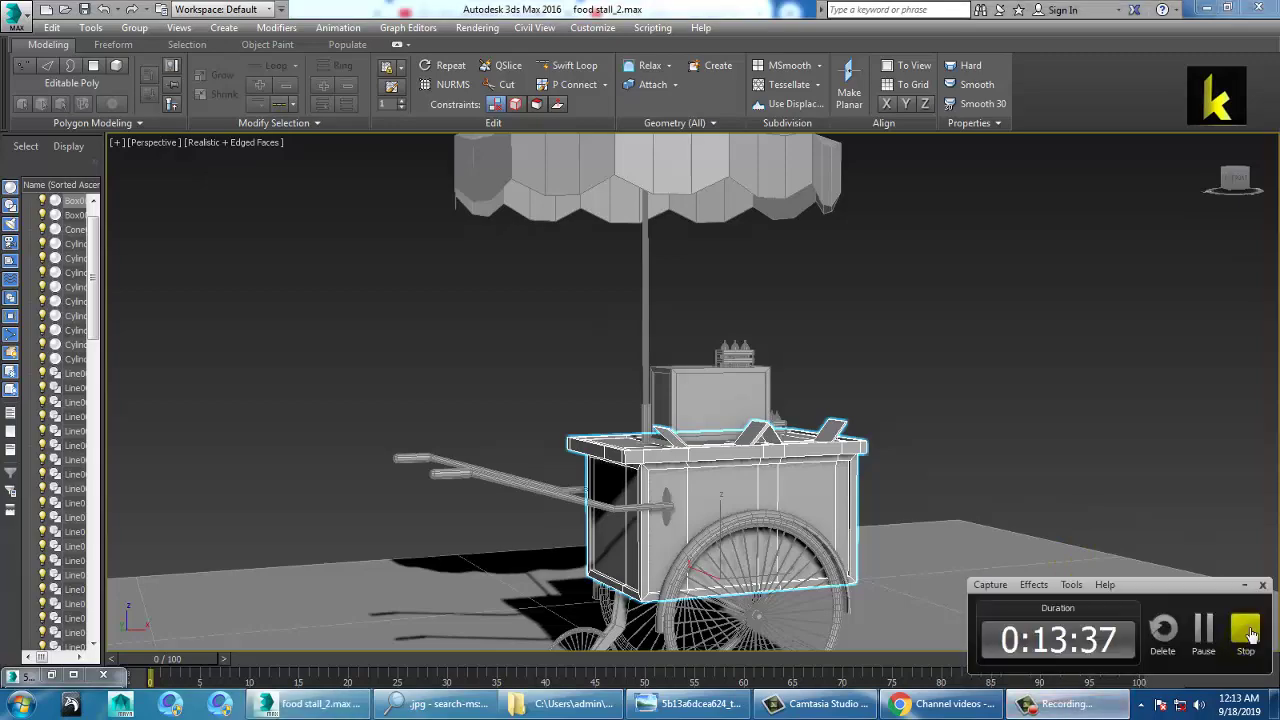